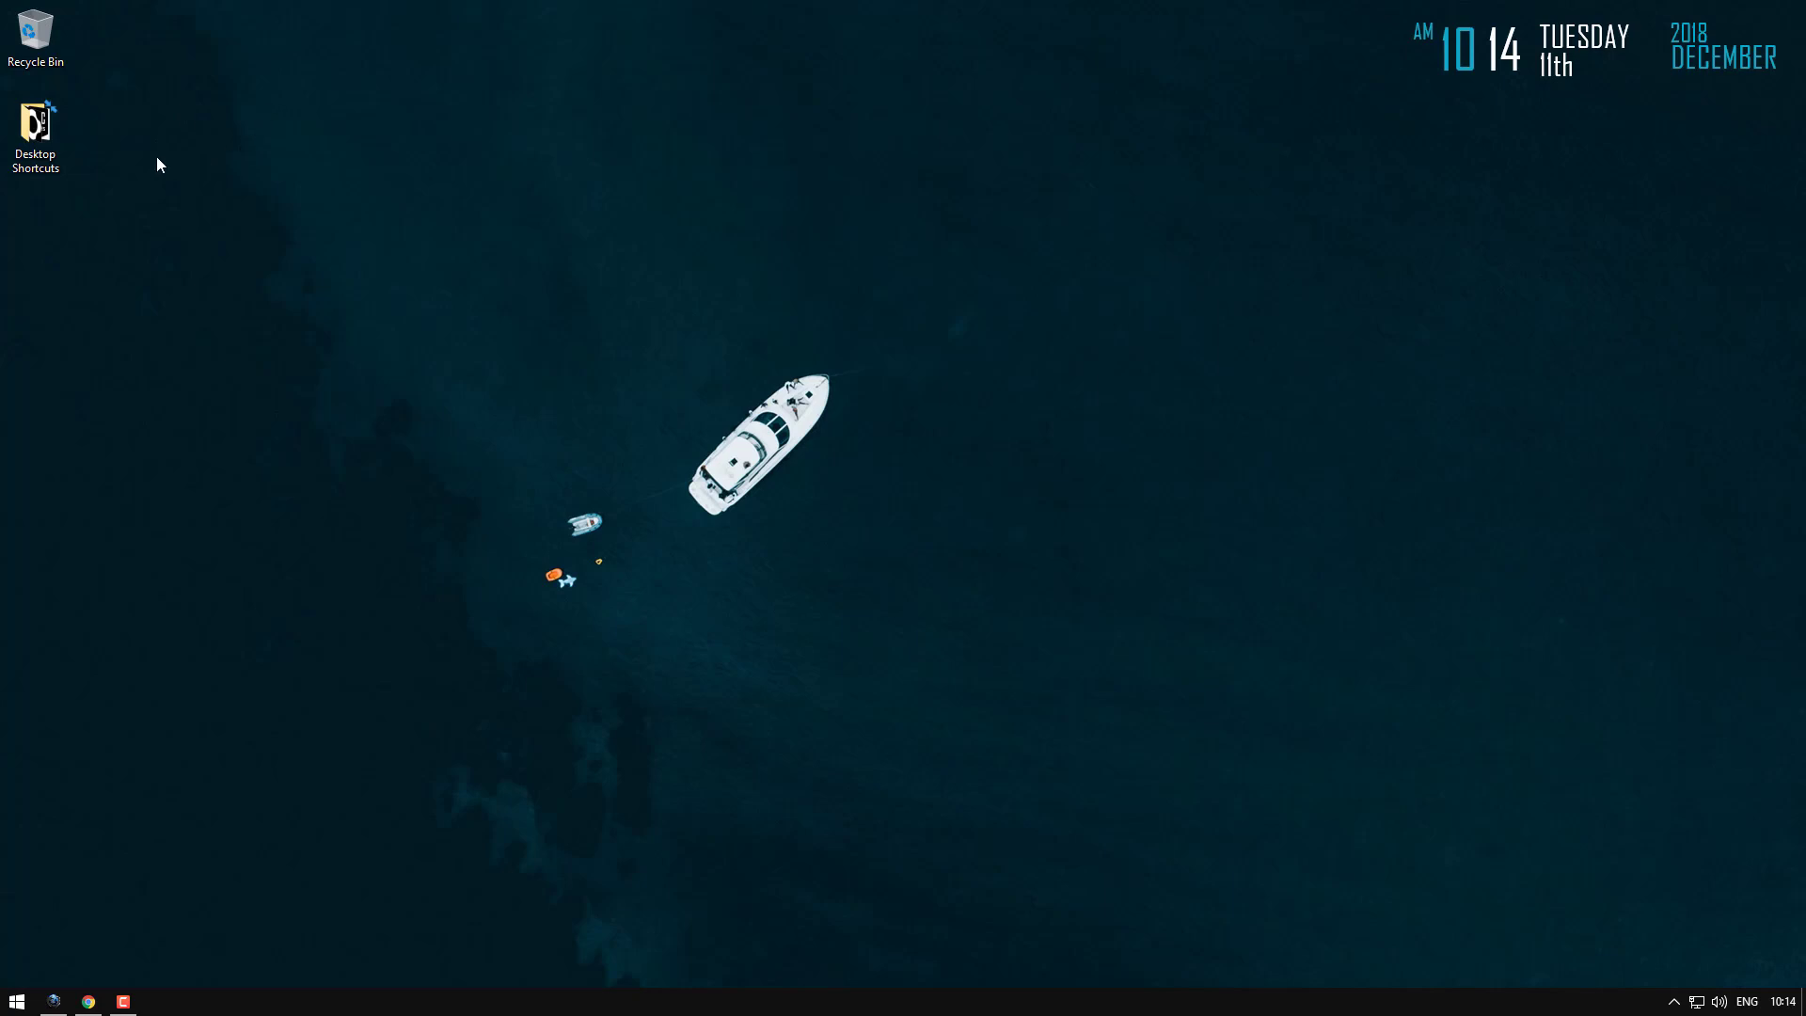
# Step: Untick Compress contents in the Desktop Shortcuts folder's advanced attributes
pyautogui.rightClick(40, 128)
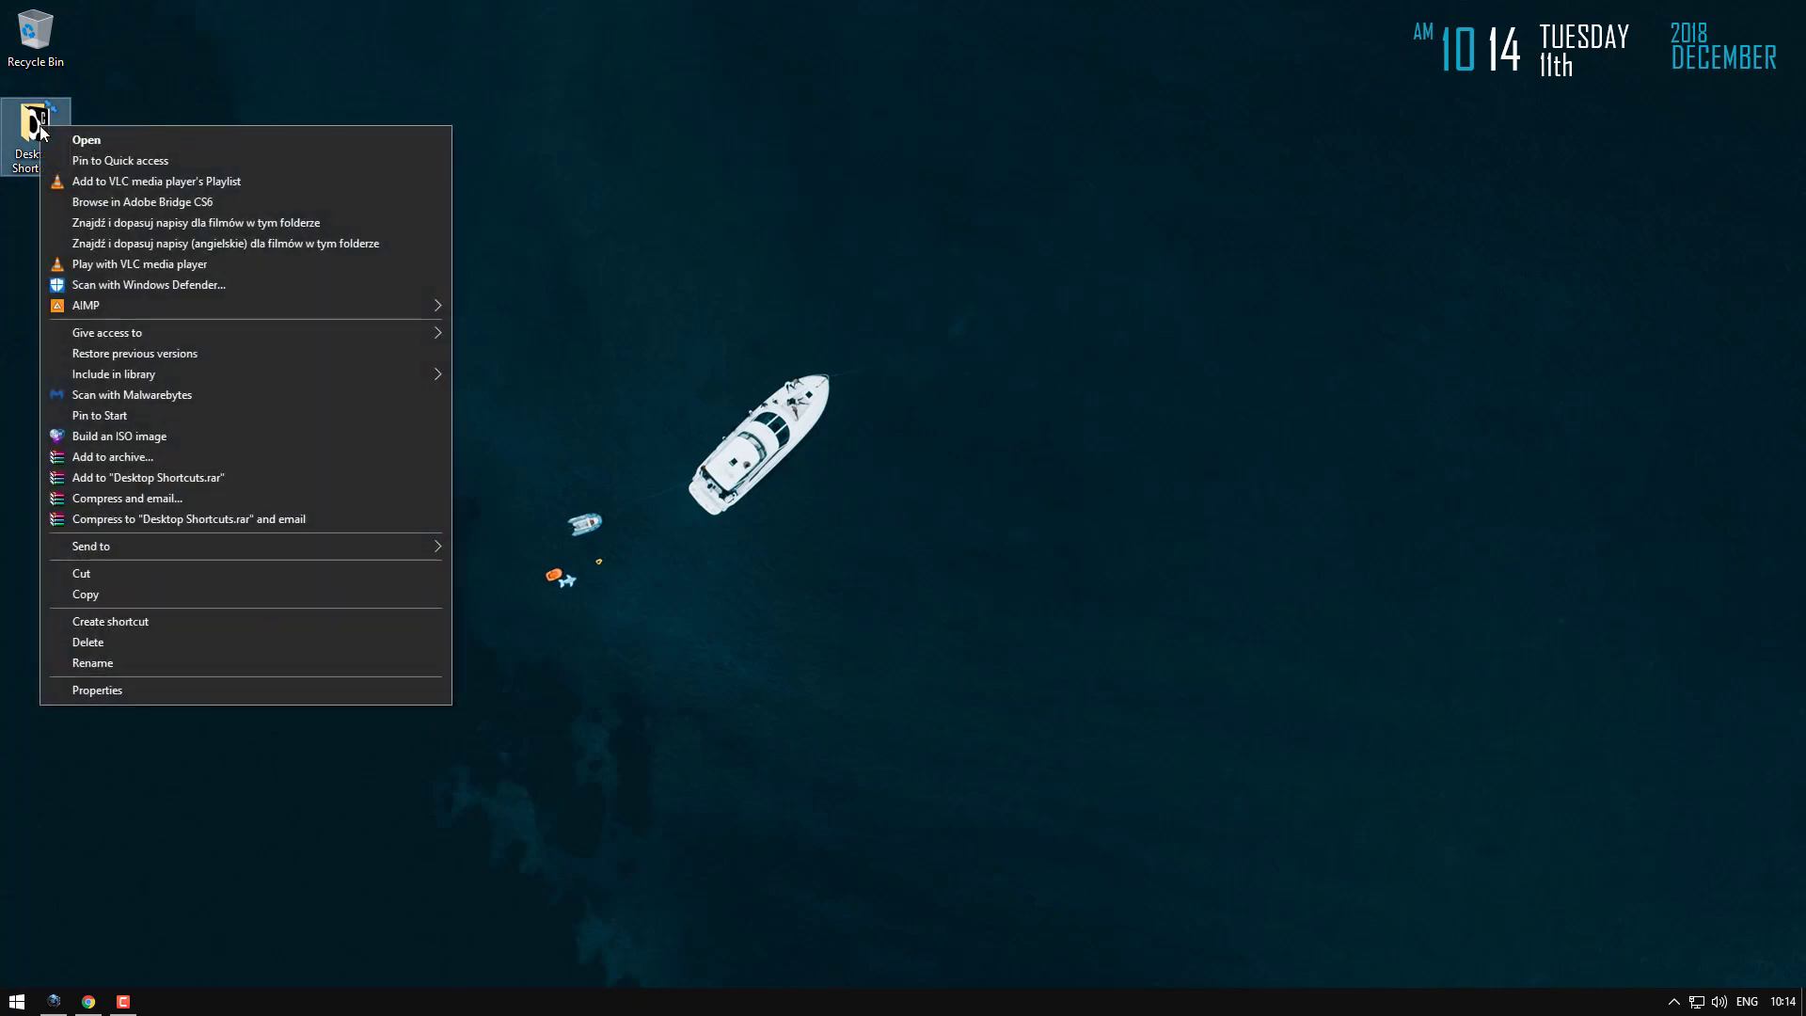
pyautogui.click(109, 688)
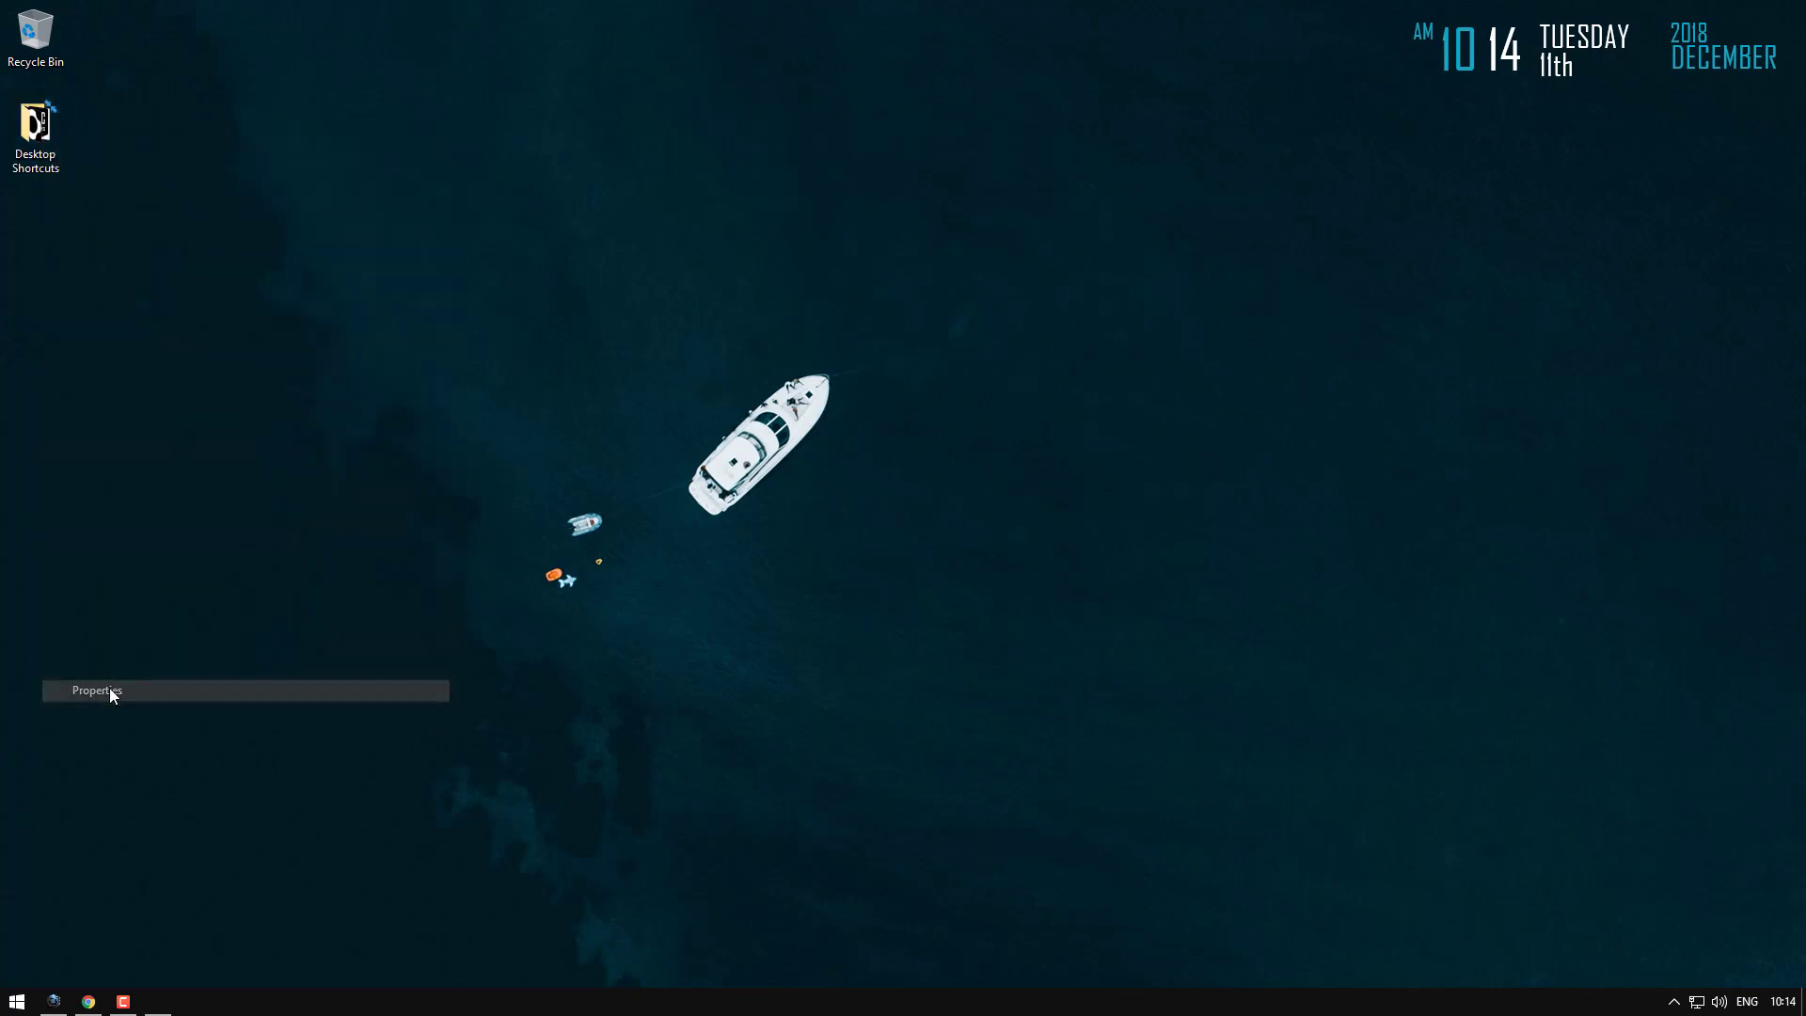
pyautogui.click(282, 444)
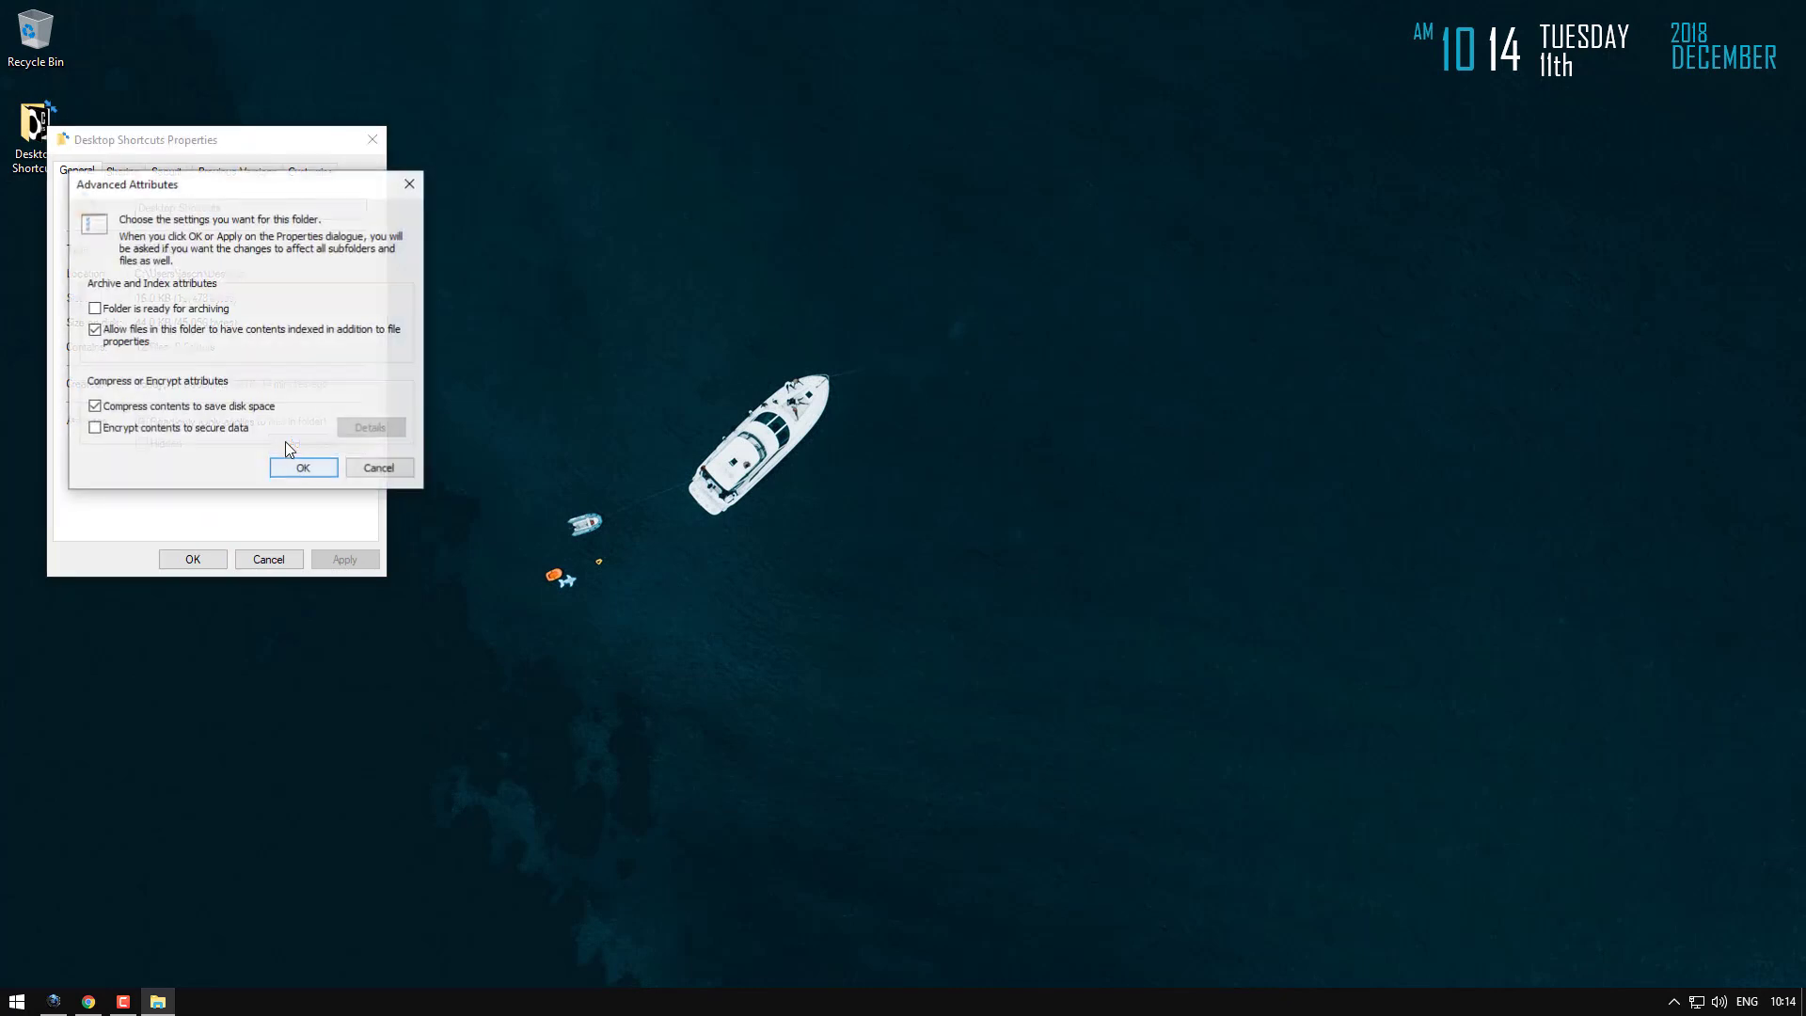
pyautogui.click(95, 410)
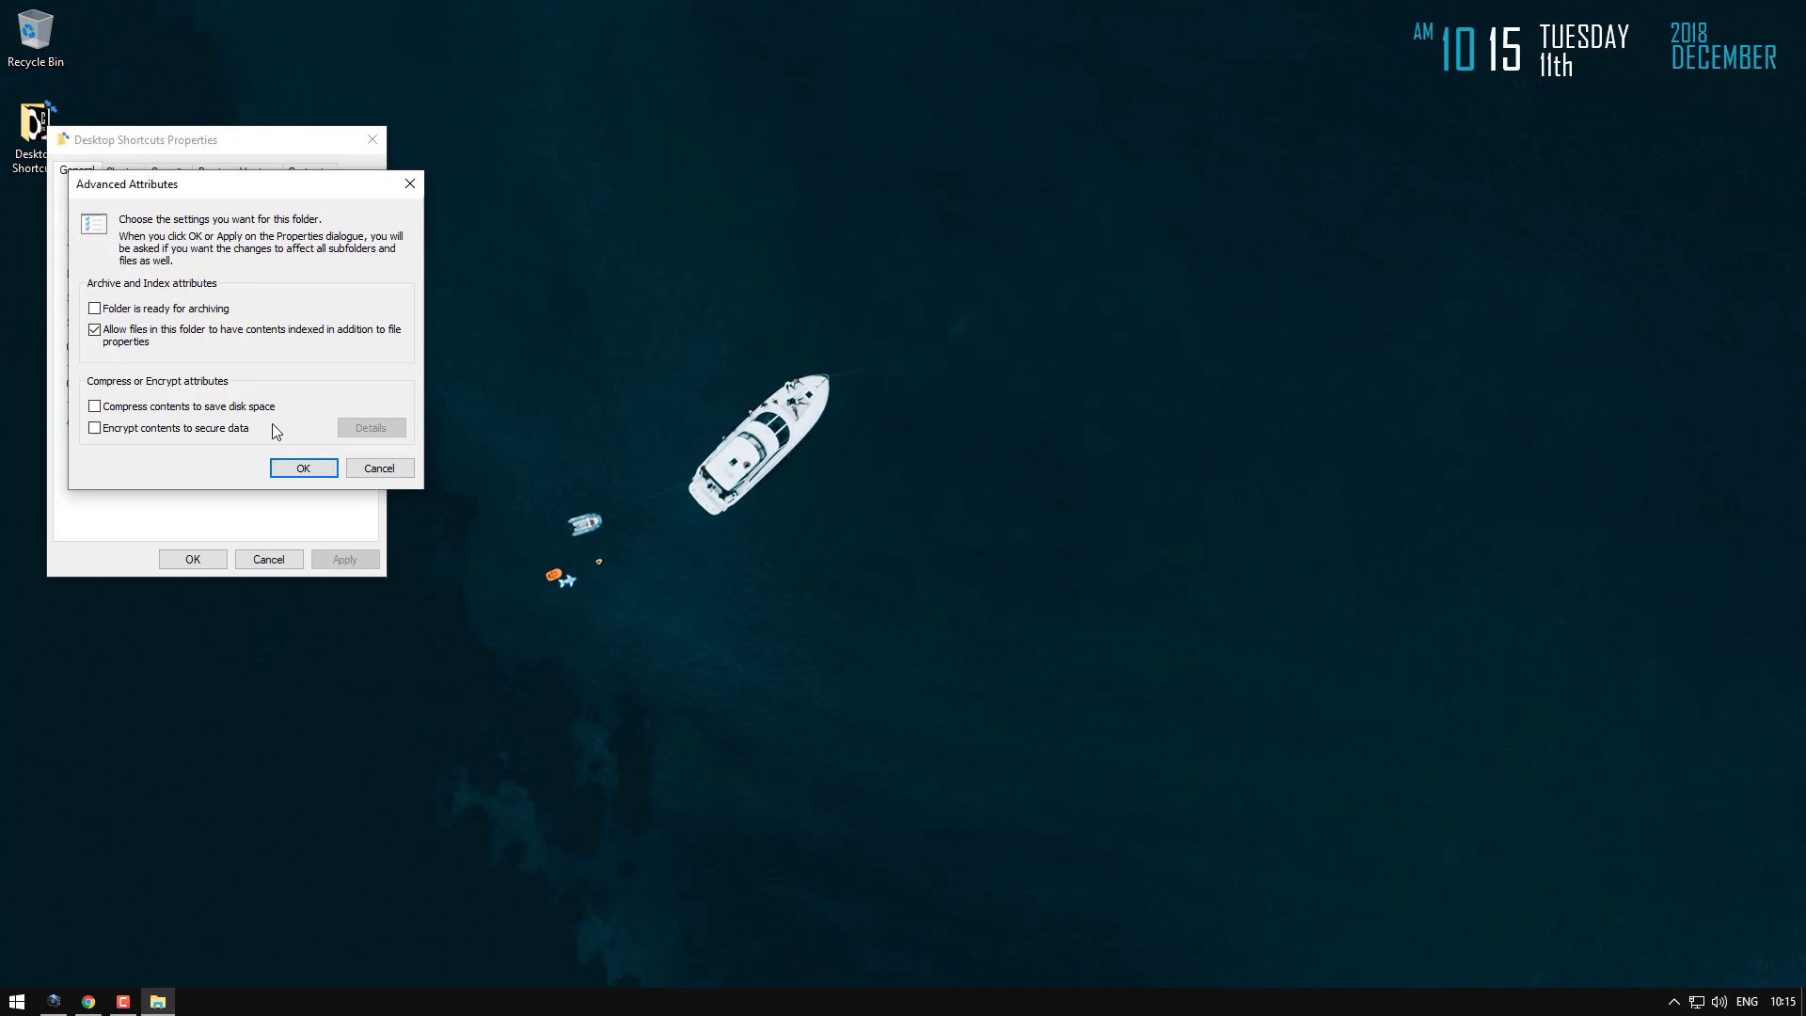
pyautogui.click(303, 468)
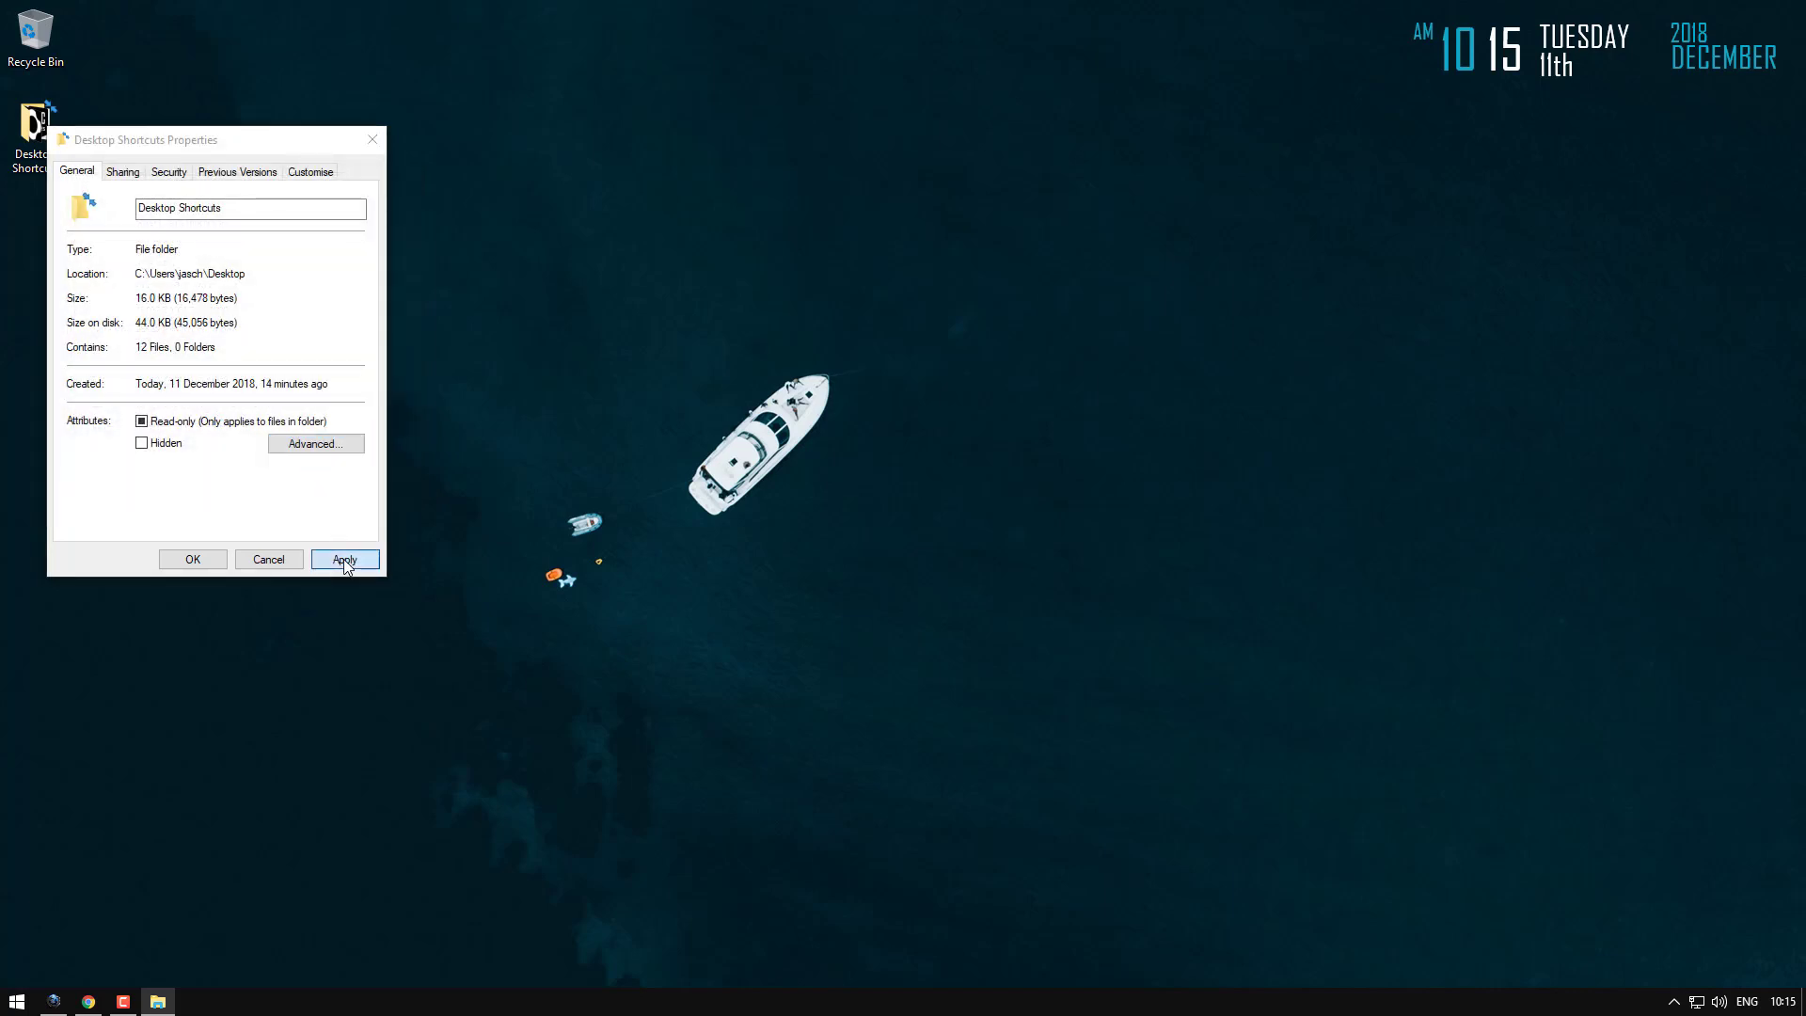
# Step: Apply the uncompress change with administrator permission, close Properties, and refresh the desktop
pyautogui.click(342, 559)
pyautogui.click(311, 381)
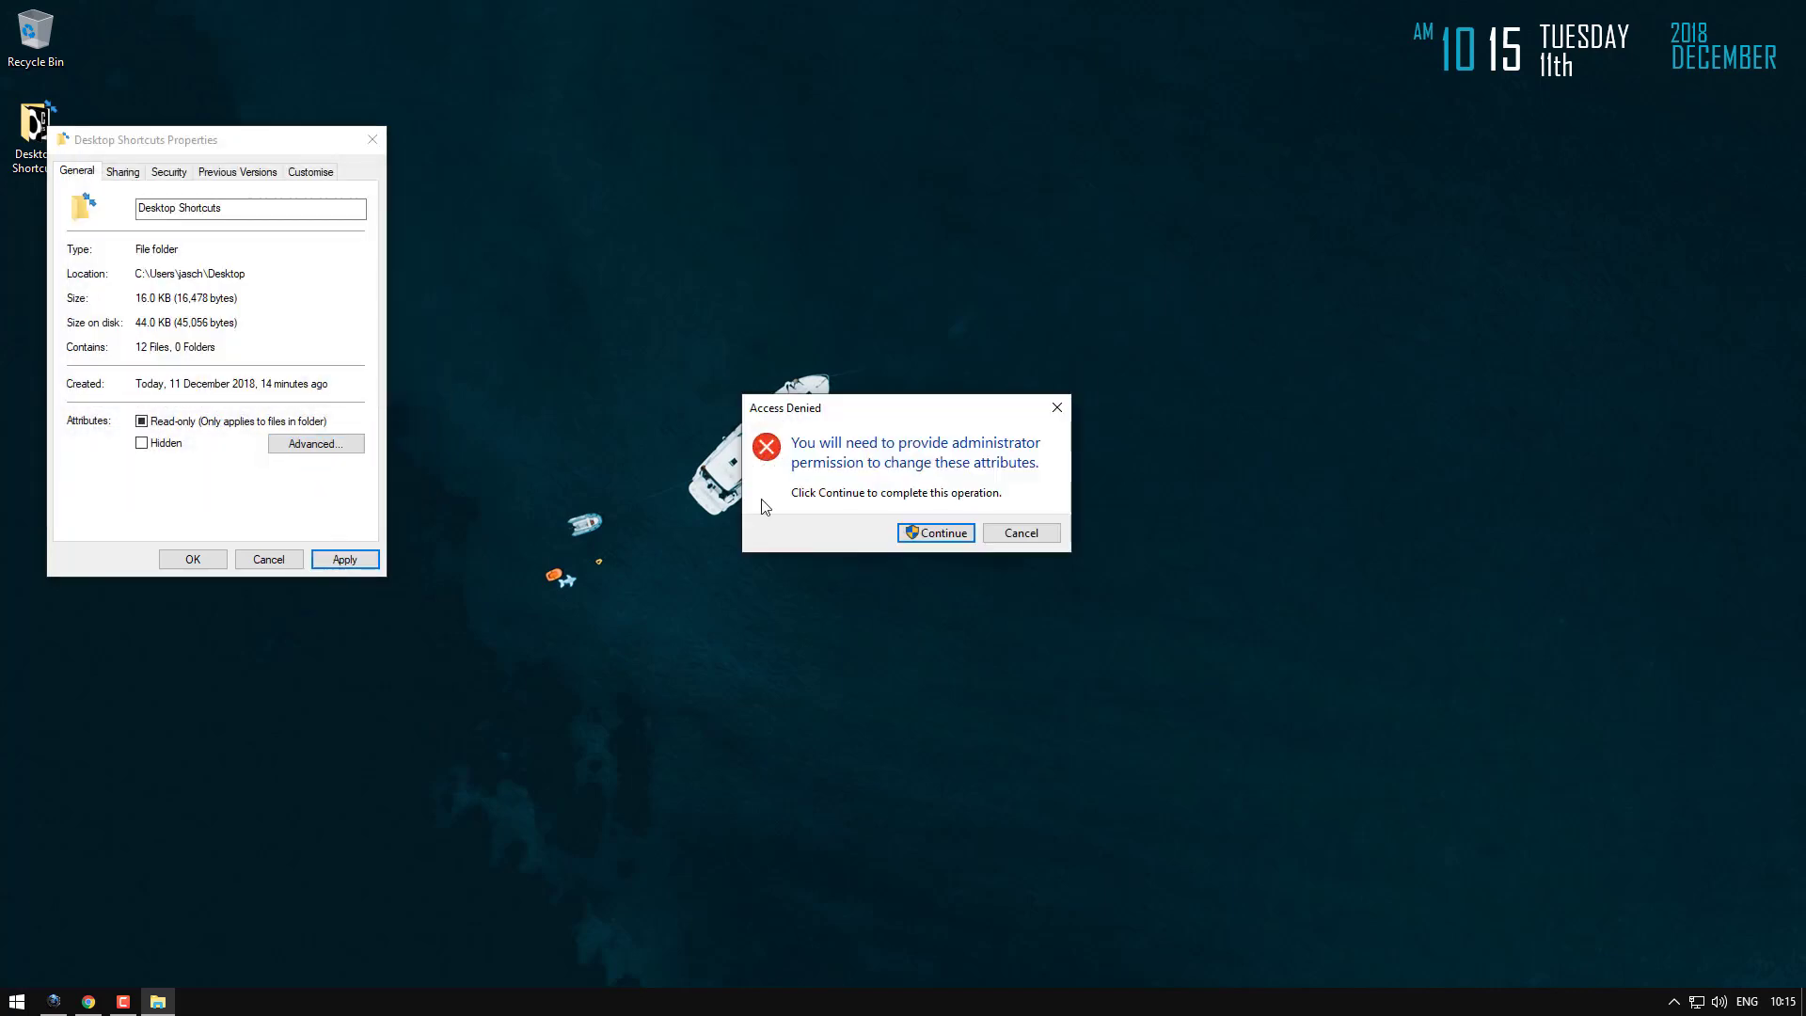
pyautogui.click(949, 539)
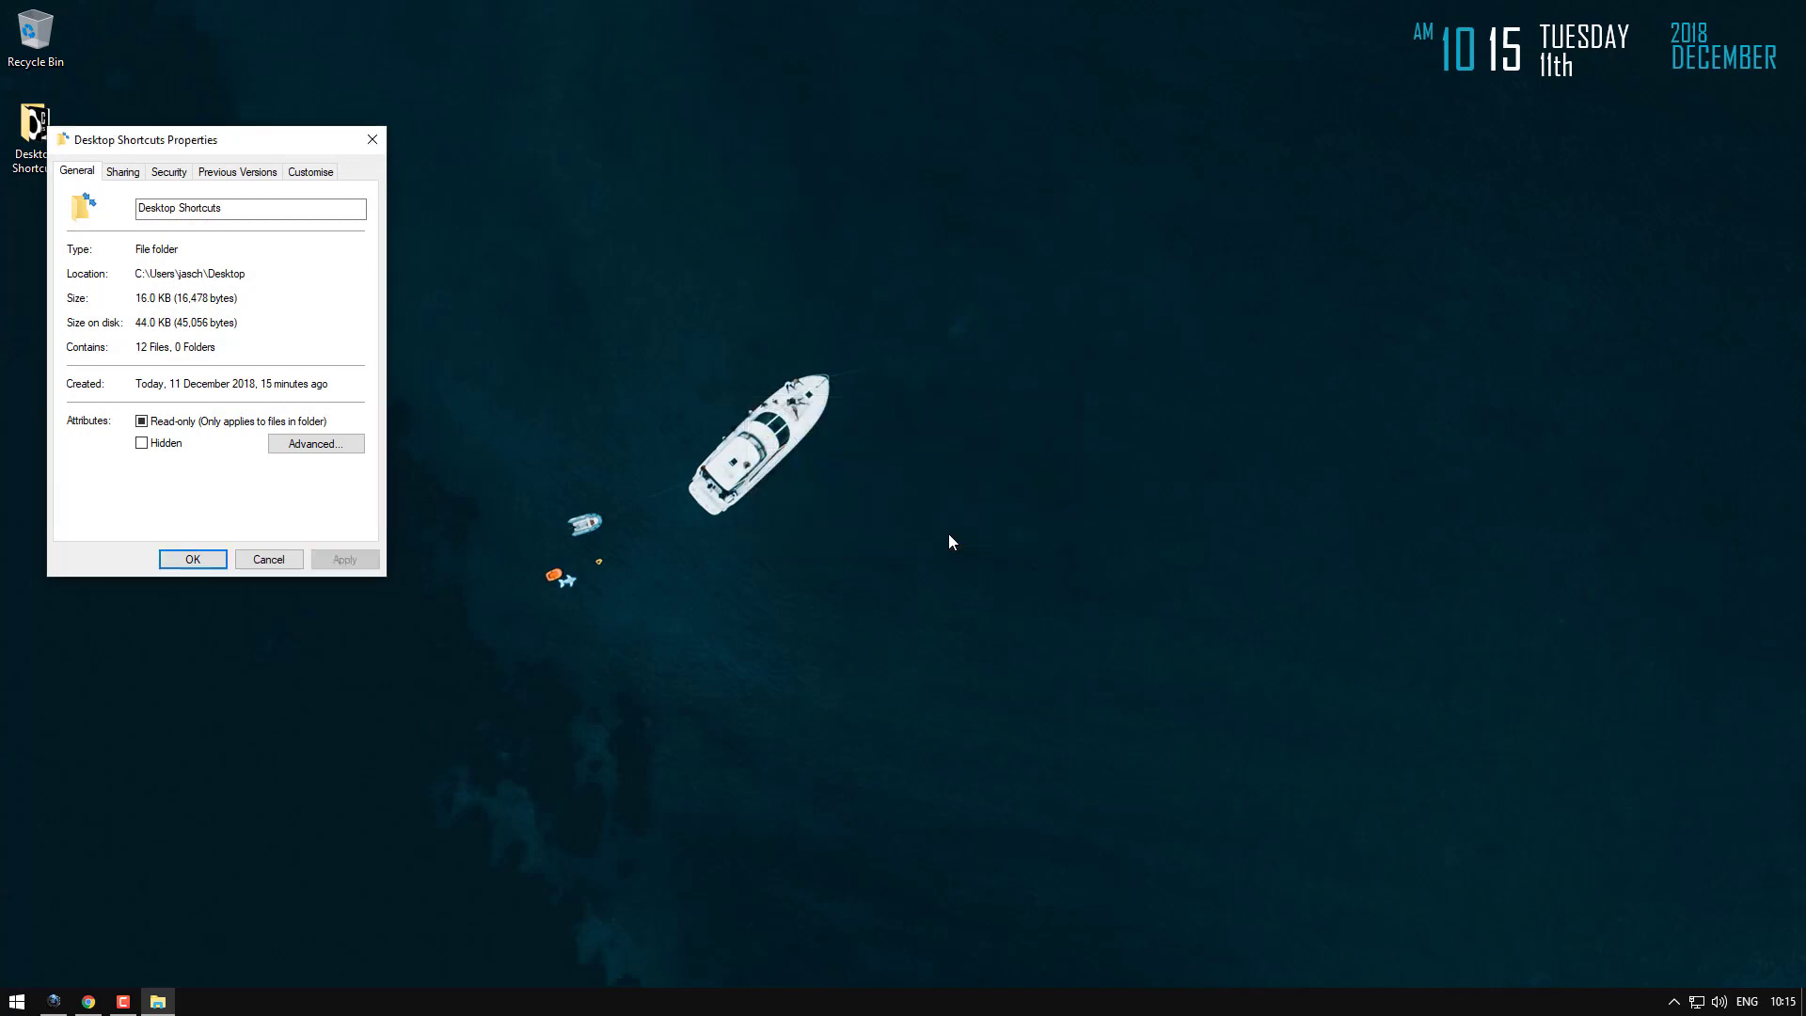
pyautogui.click(192, 558)
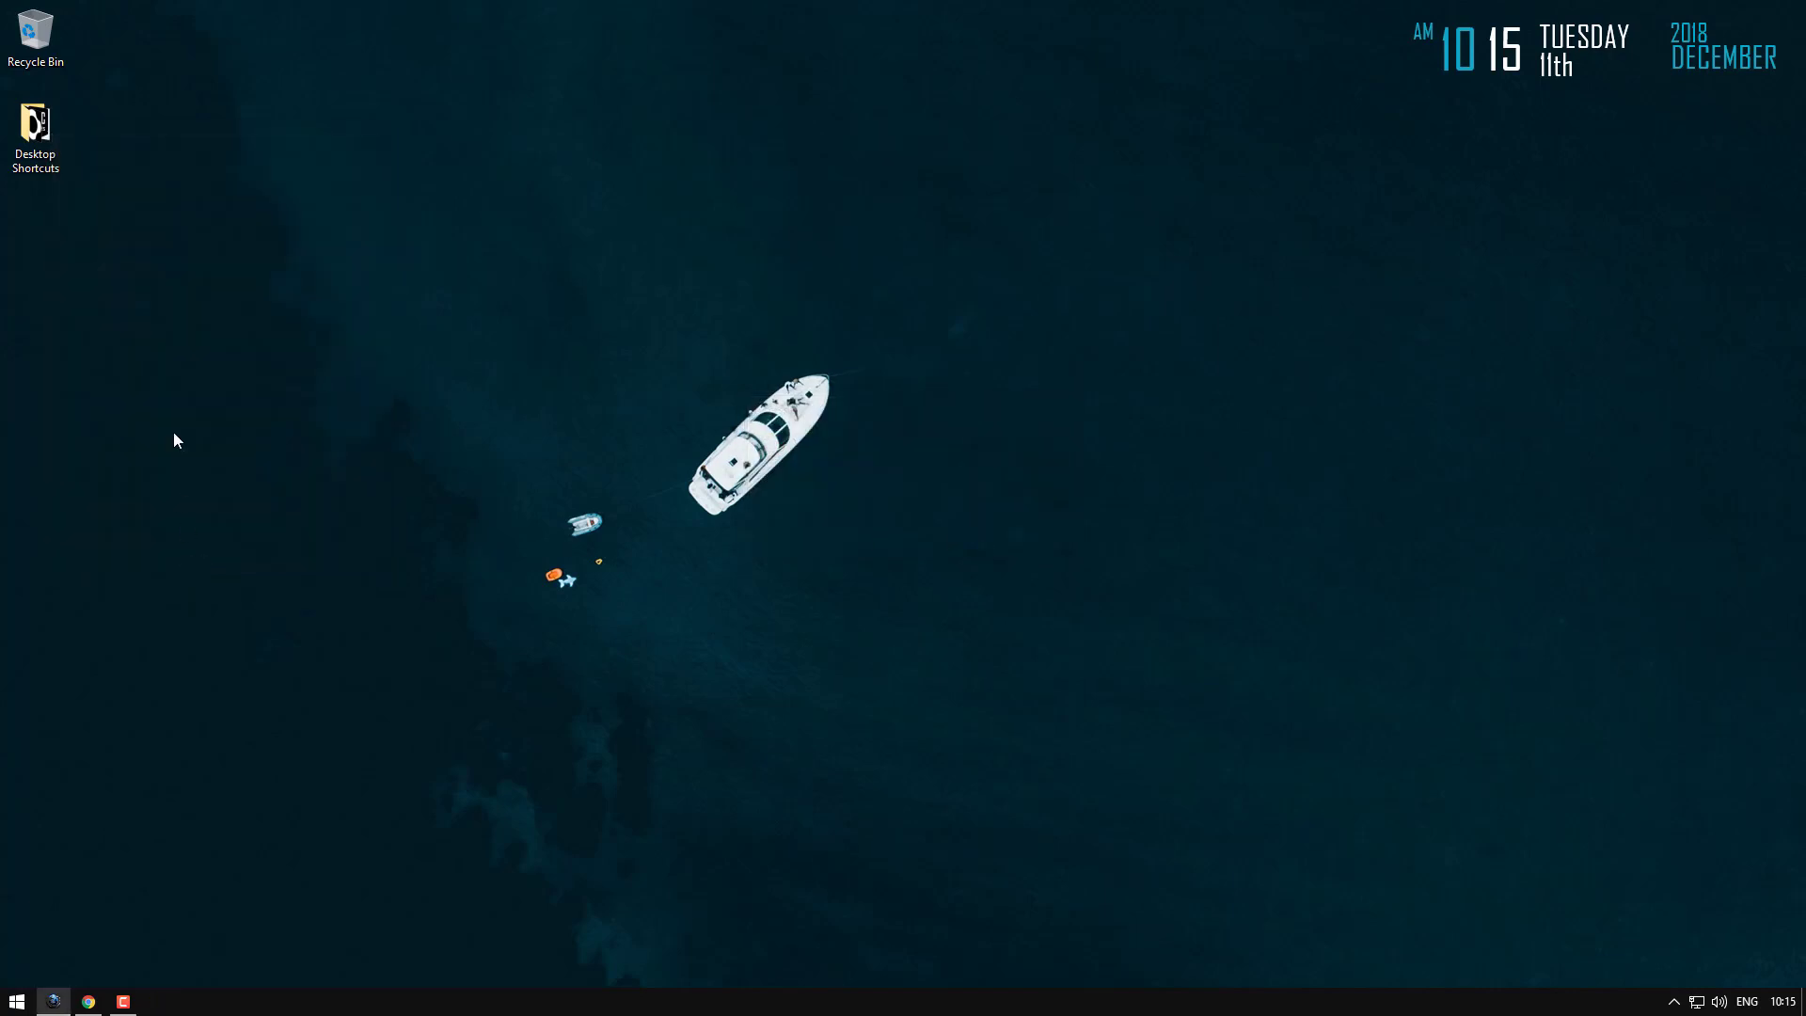
pyautogui.rightClick(200, 185)
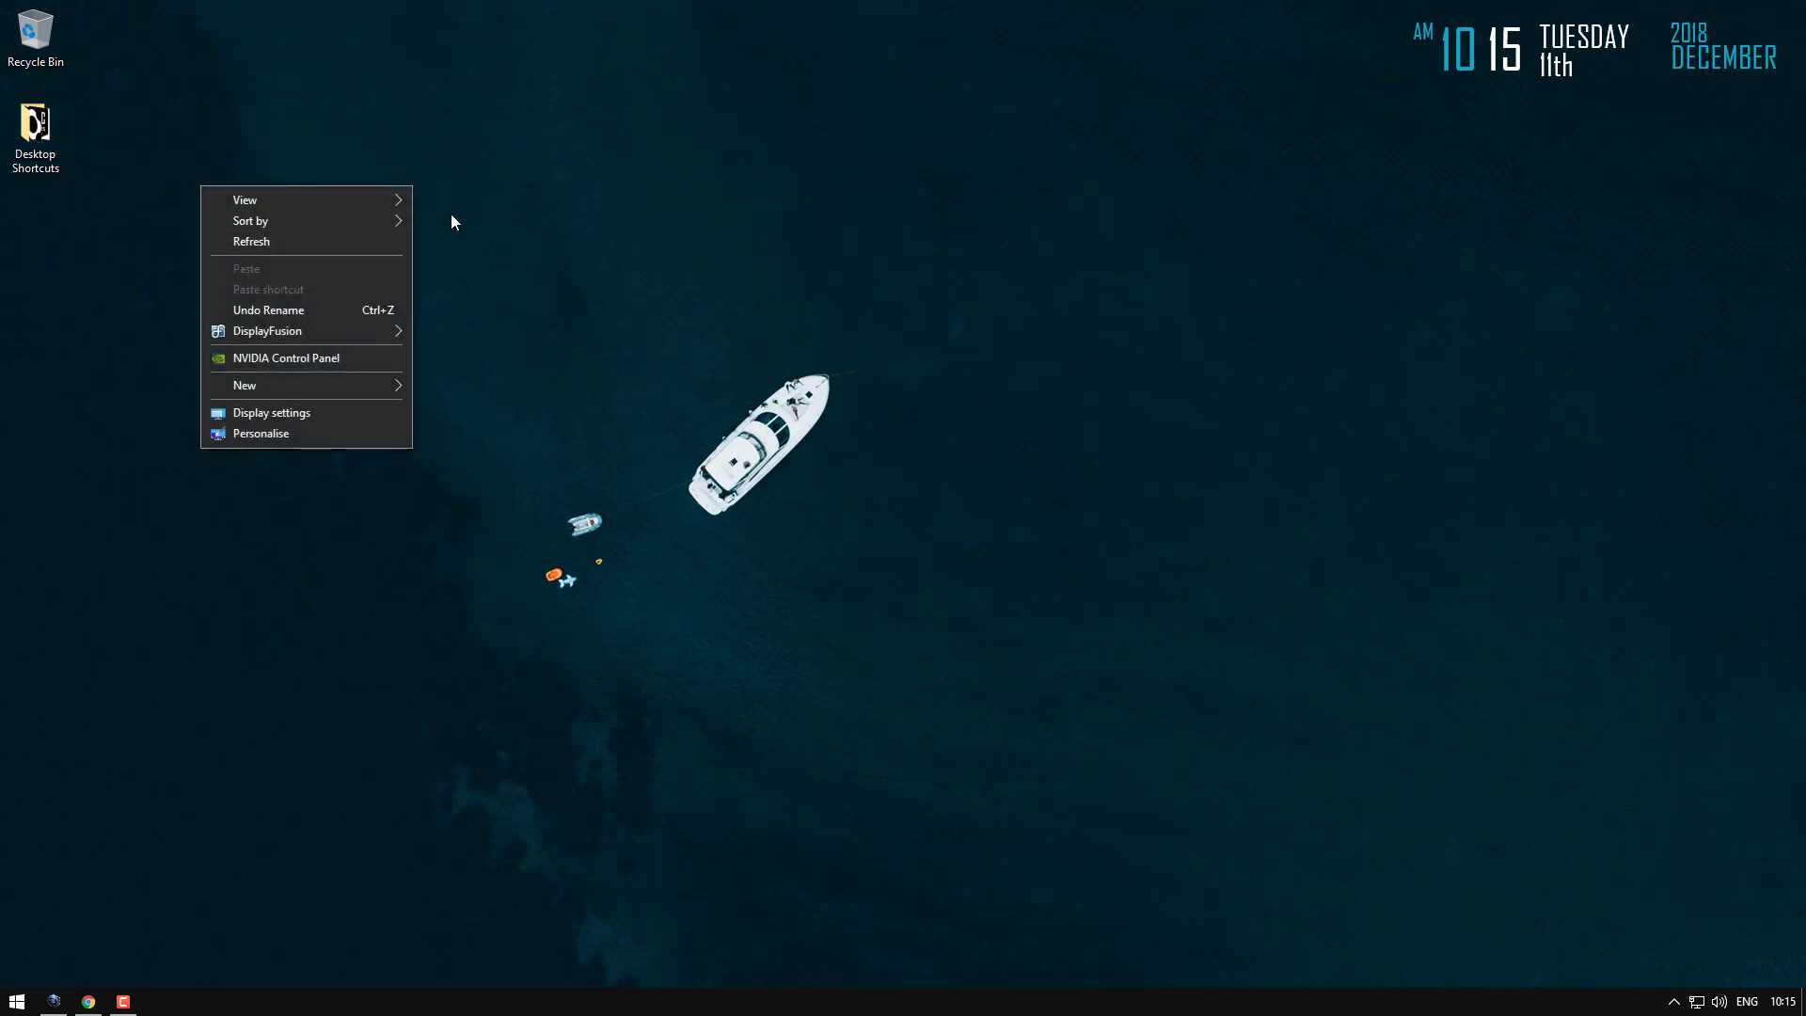
pyautogui.click(364, 244)
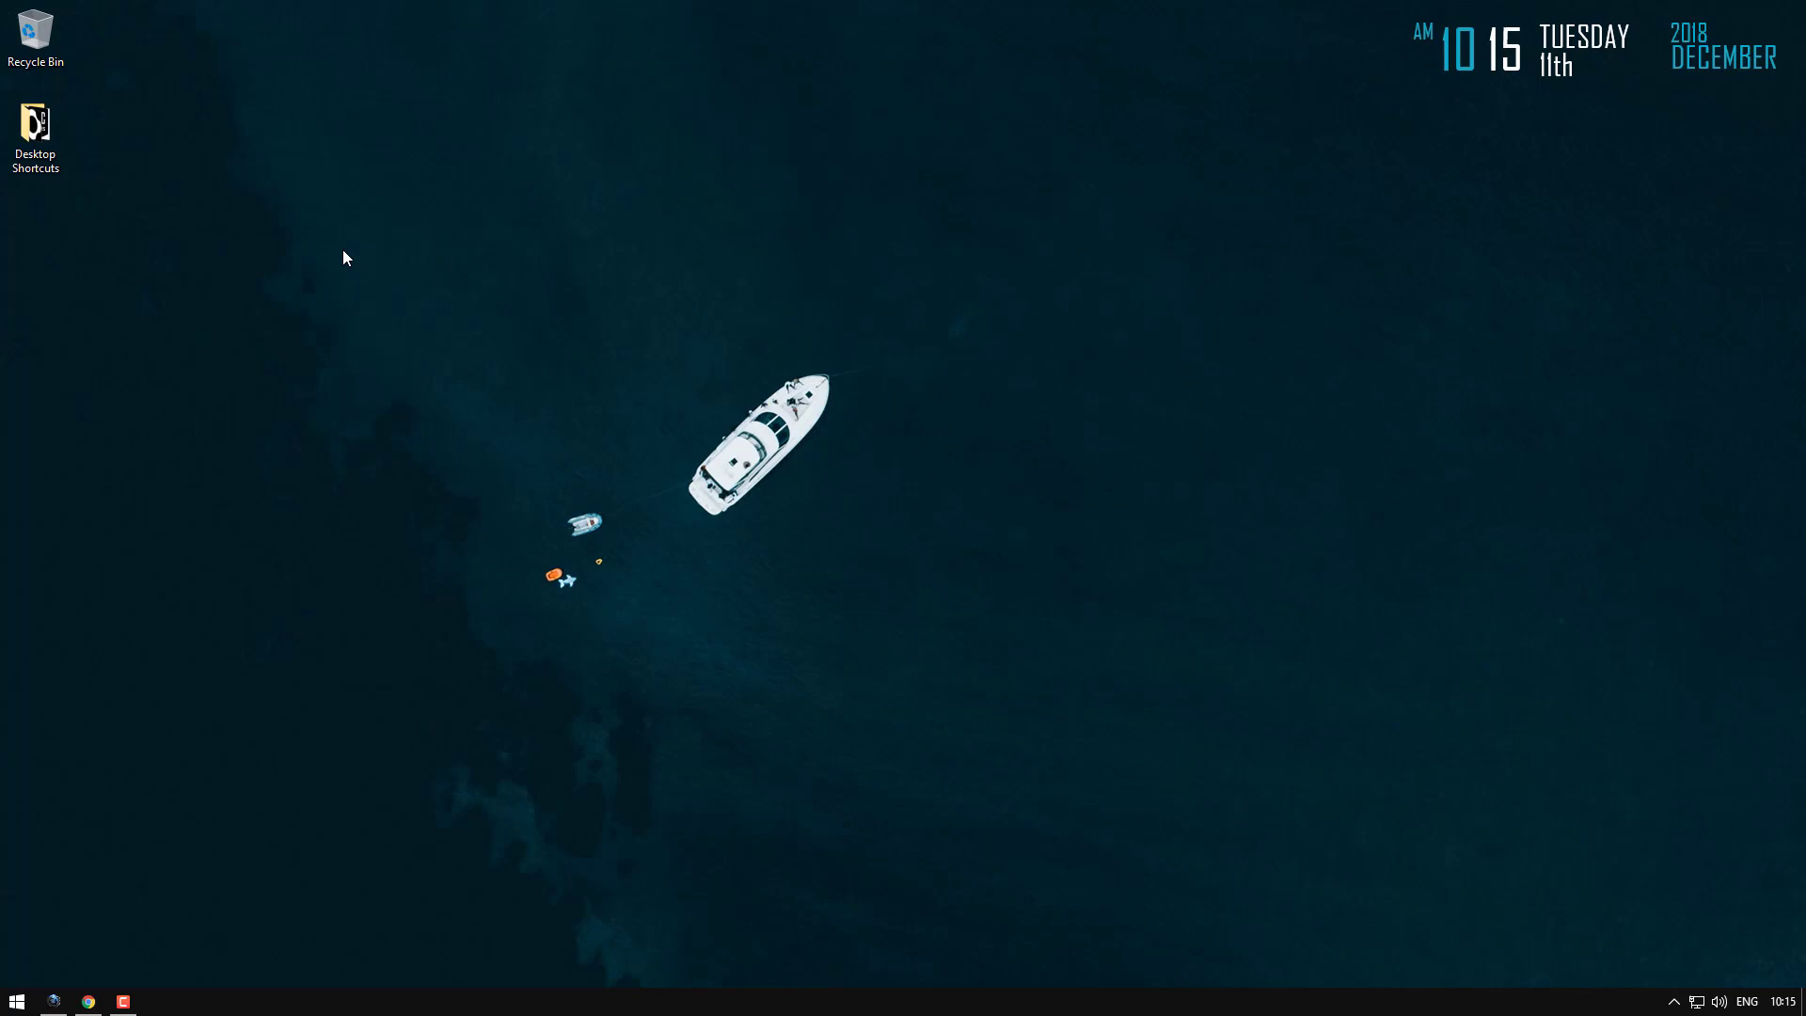
# Step: Open the properties of The Witcher 3 folder in Documents
pyautogui.click(17, 1000)
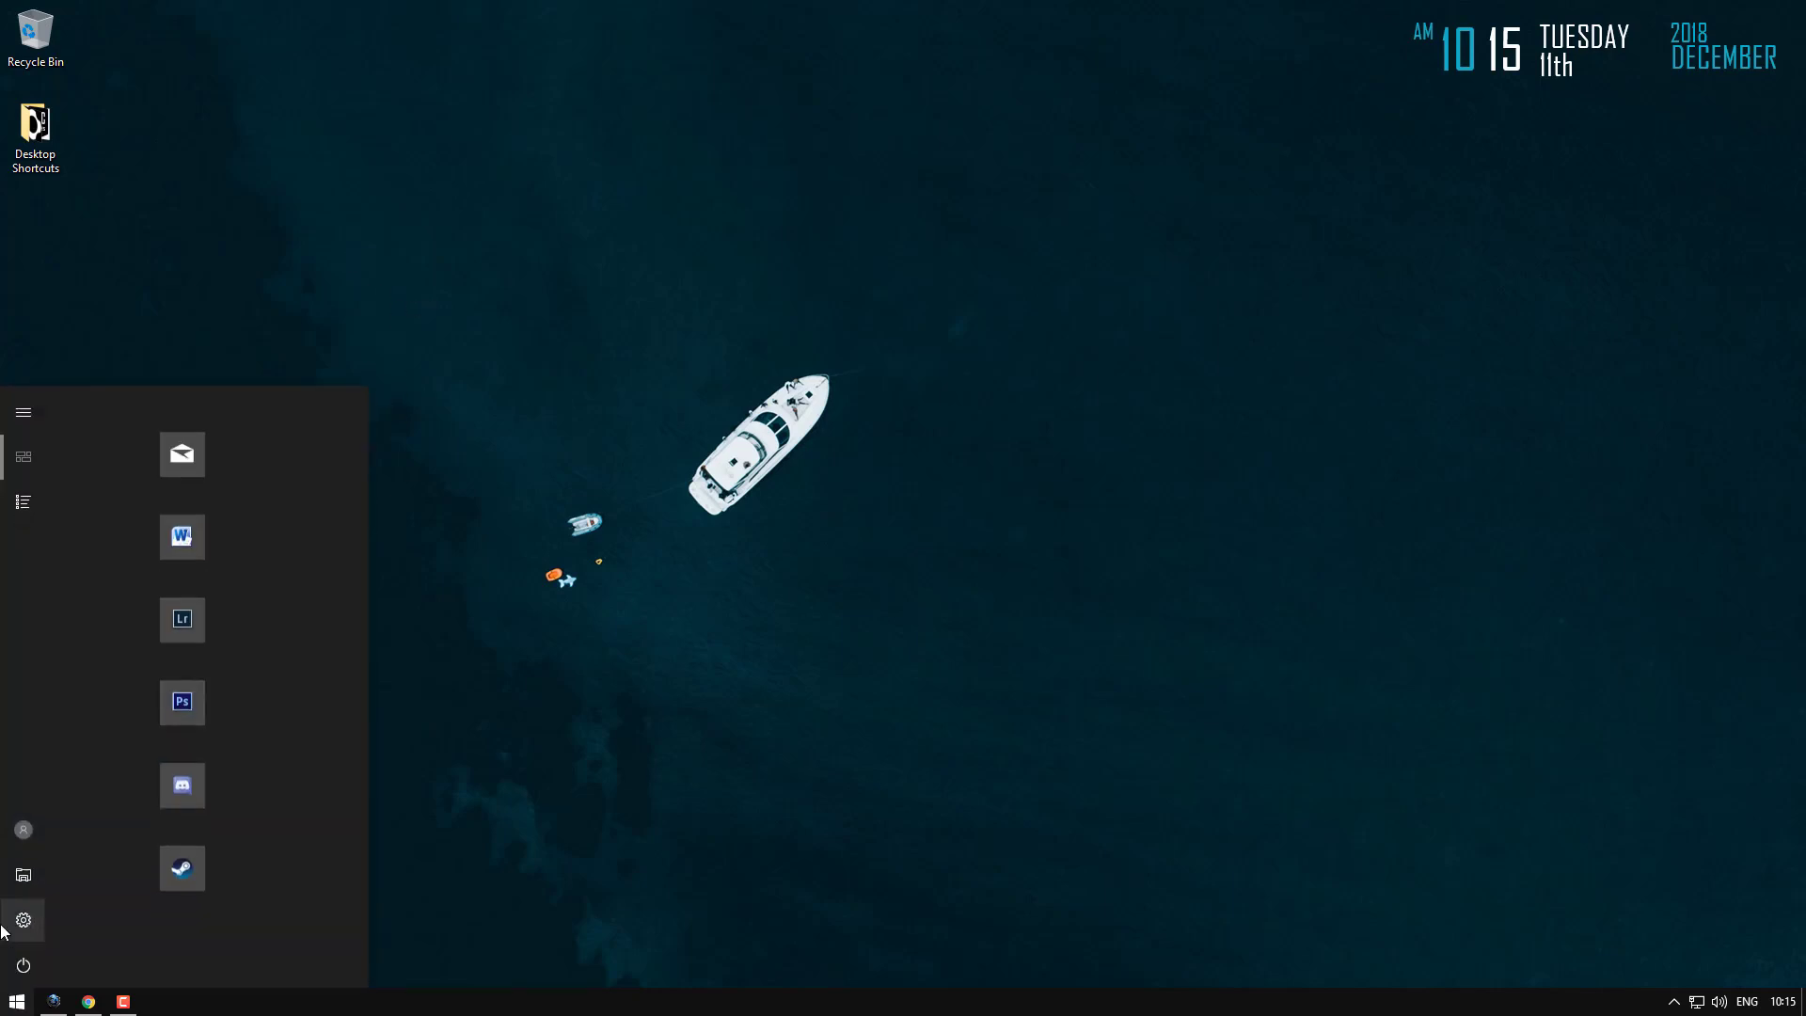
pyautogui.click(11, 894)
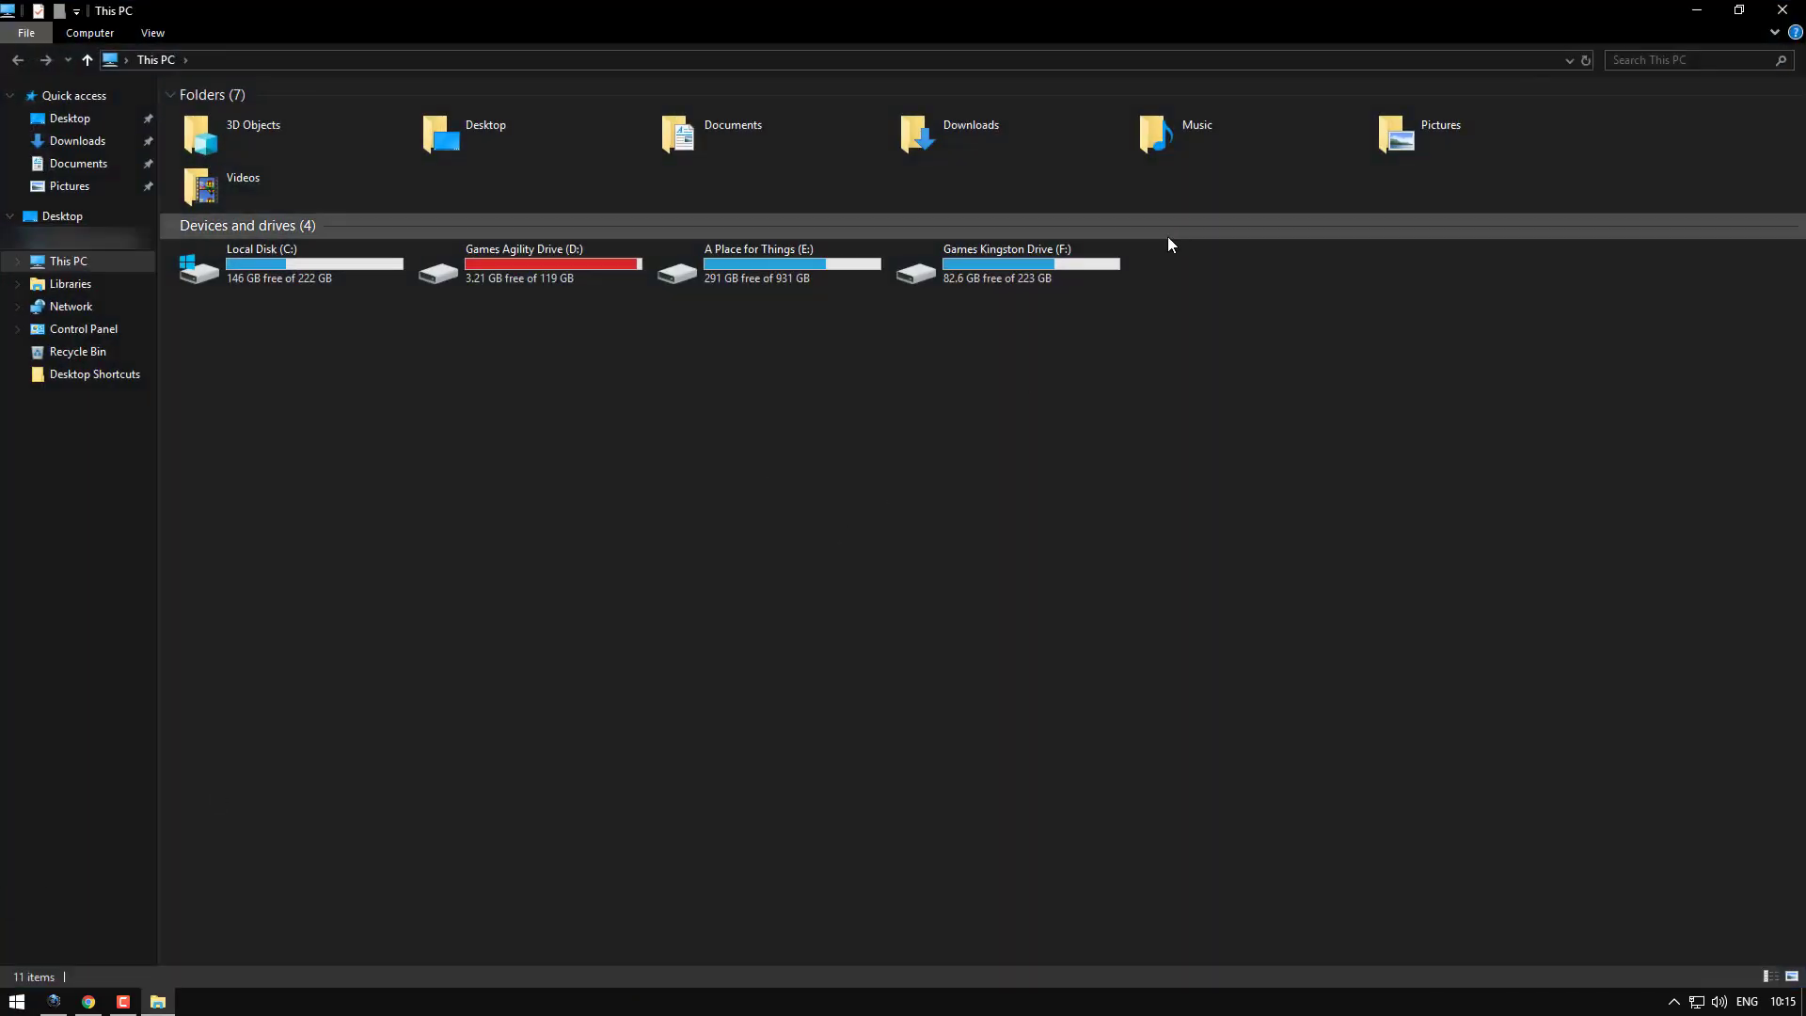
pyautogui.doubleClick(733, 130)
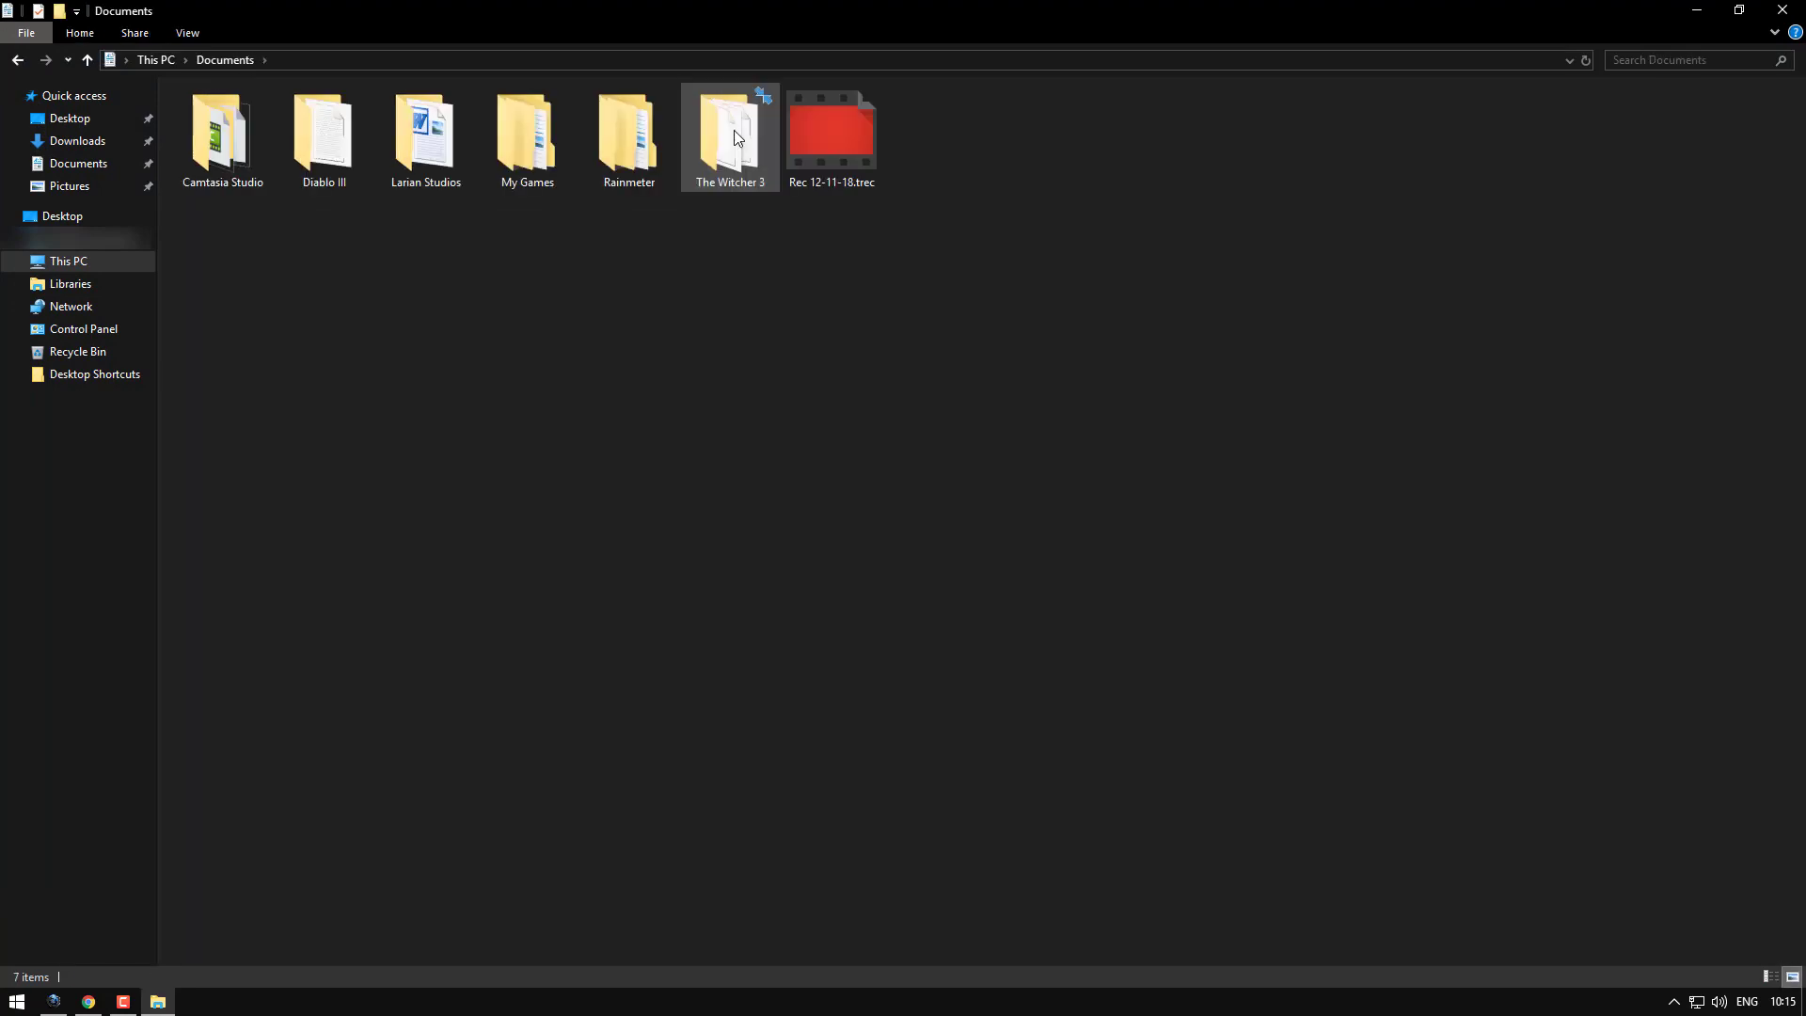
pyautogui.click(732, 136)
pyautogui.rightClick(717, 149)
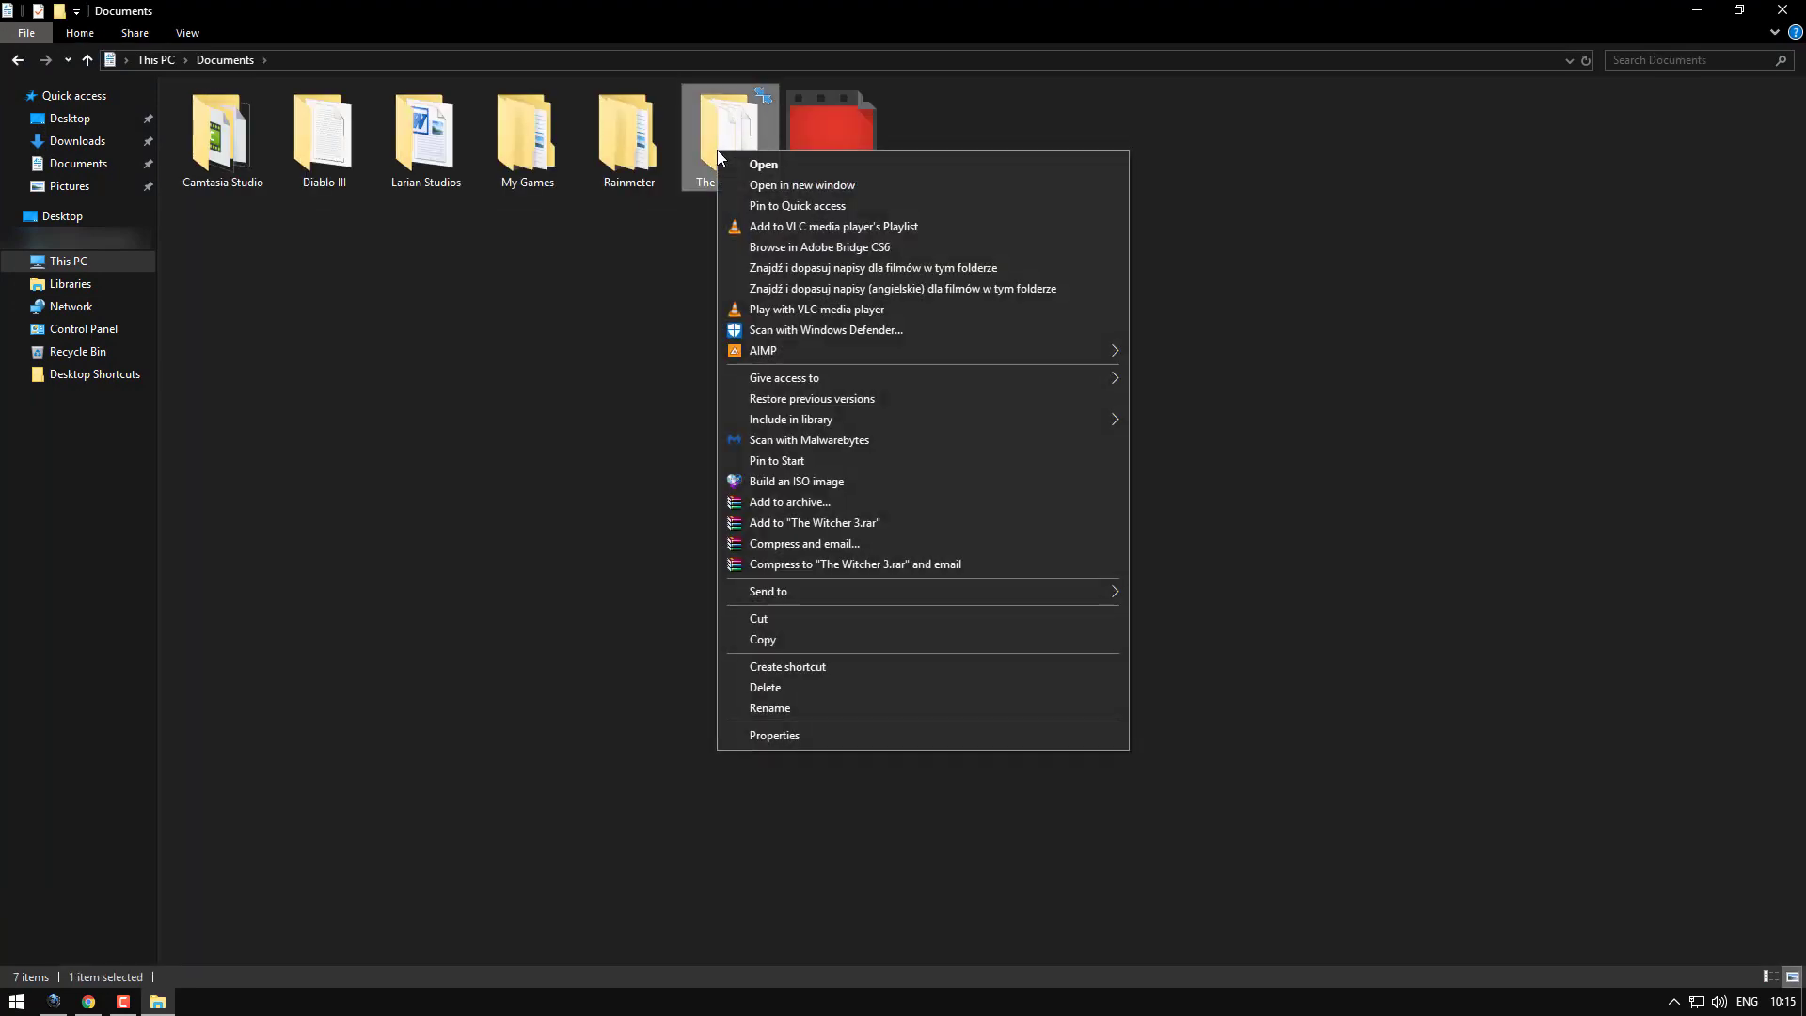
pyautogui.click(786, 734)
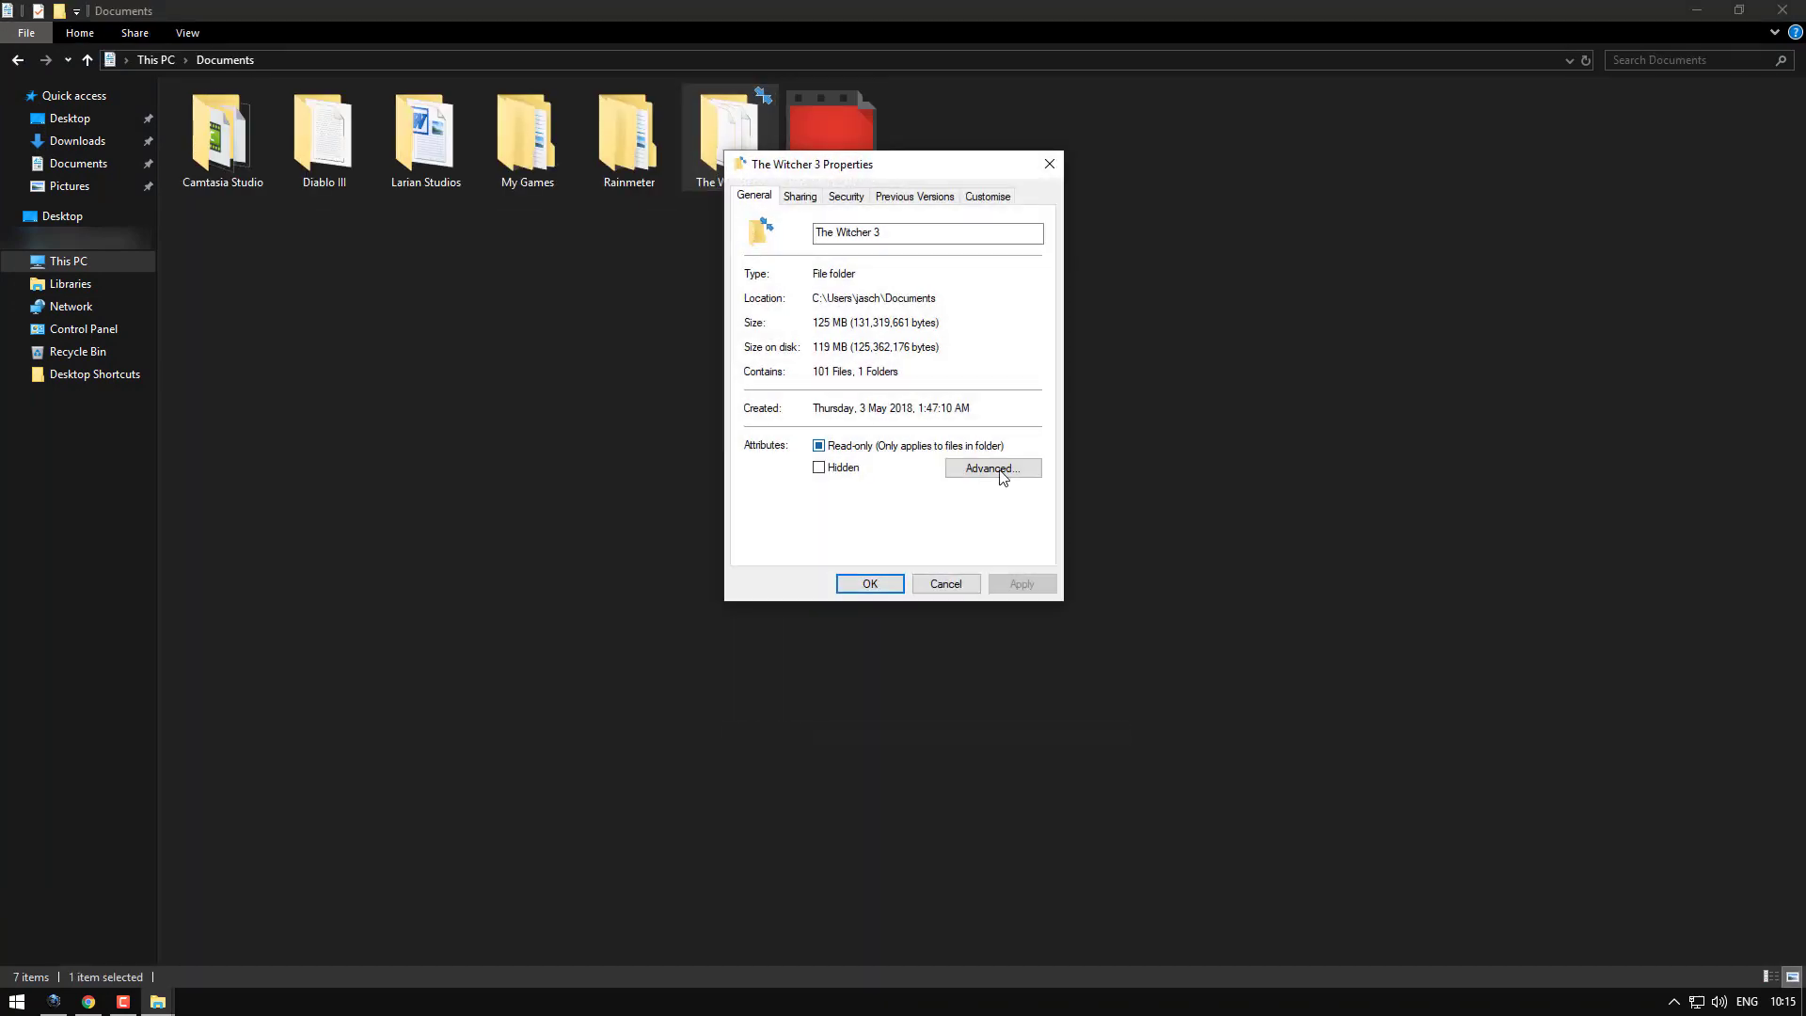
# Step: Untick Compress contents and apply it, bringing size on disk to 125 MB
pyautogui.click(997, 467)
pyautogui.click(800, 433)
pyautogui.click(772, 430)
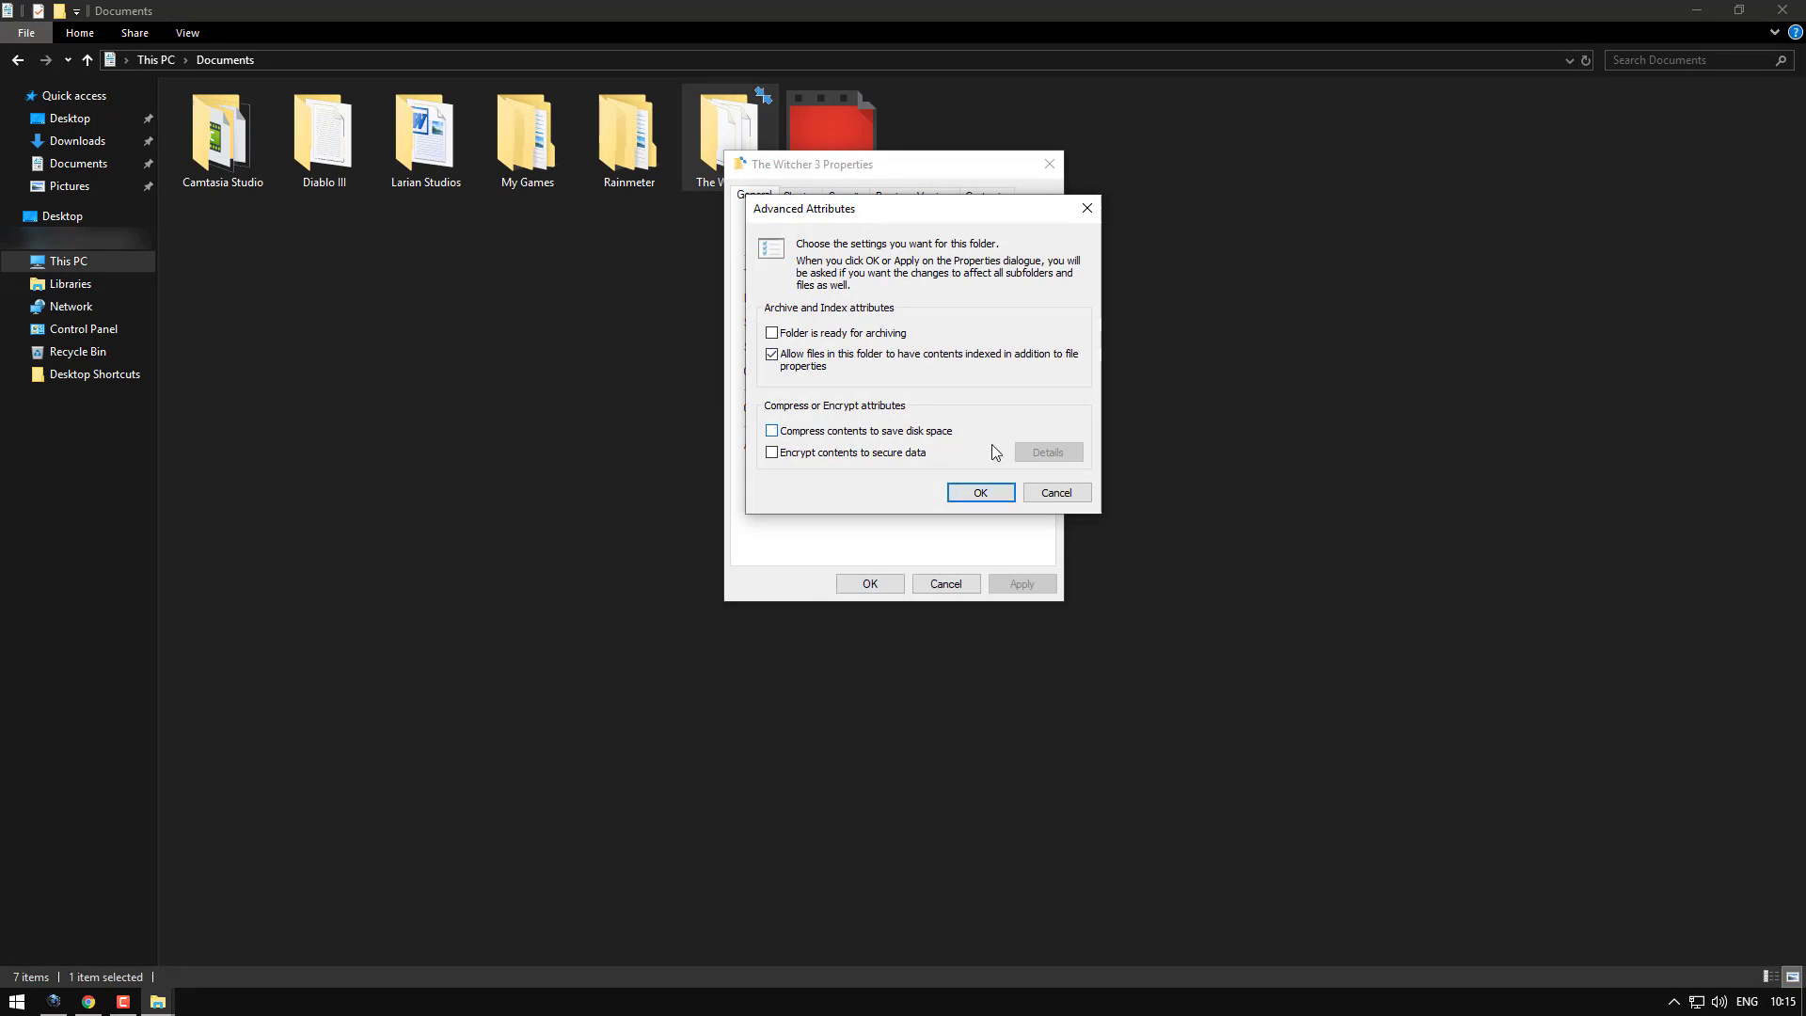
pyautogui.click(987, 493)
pyautogui.click(1022, 584)
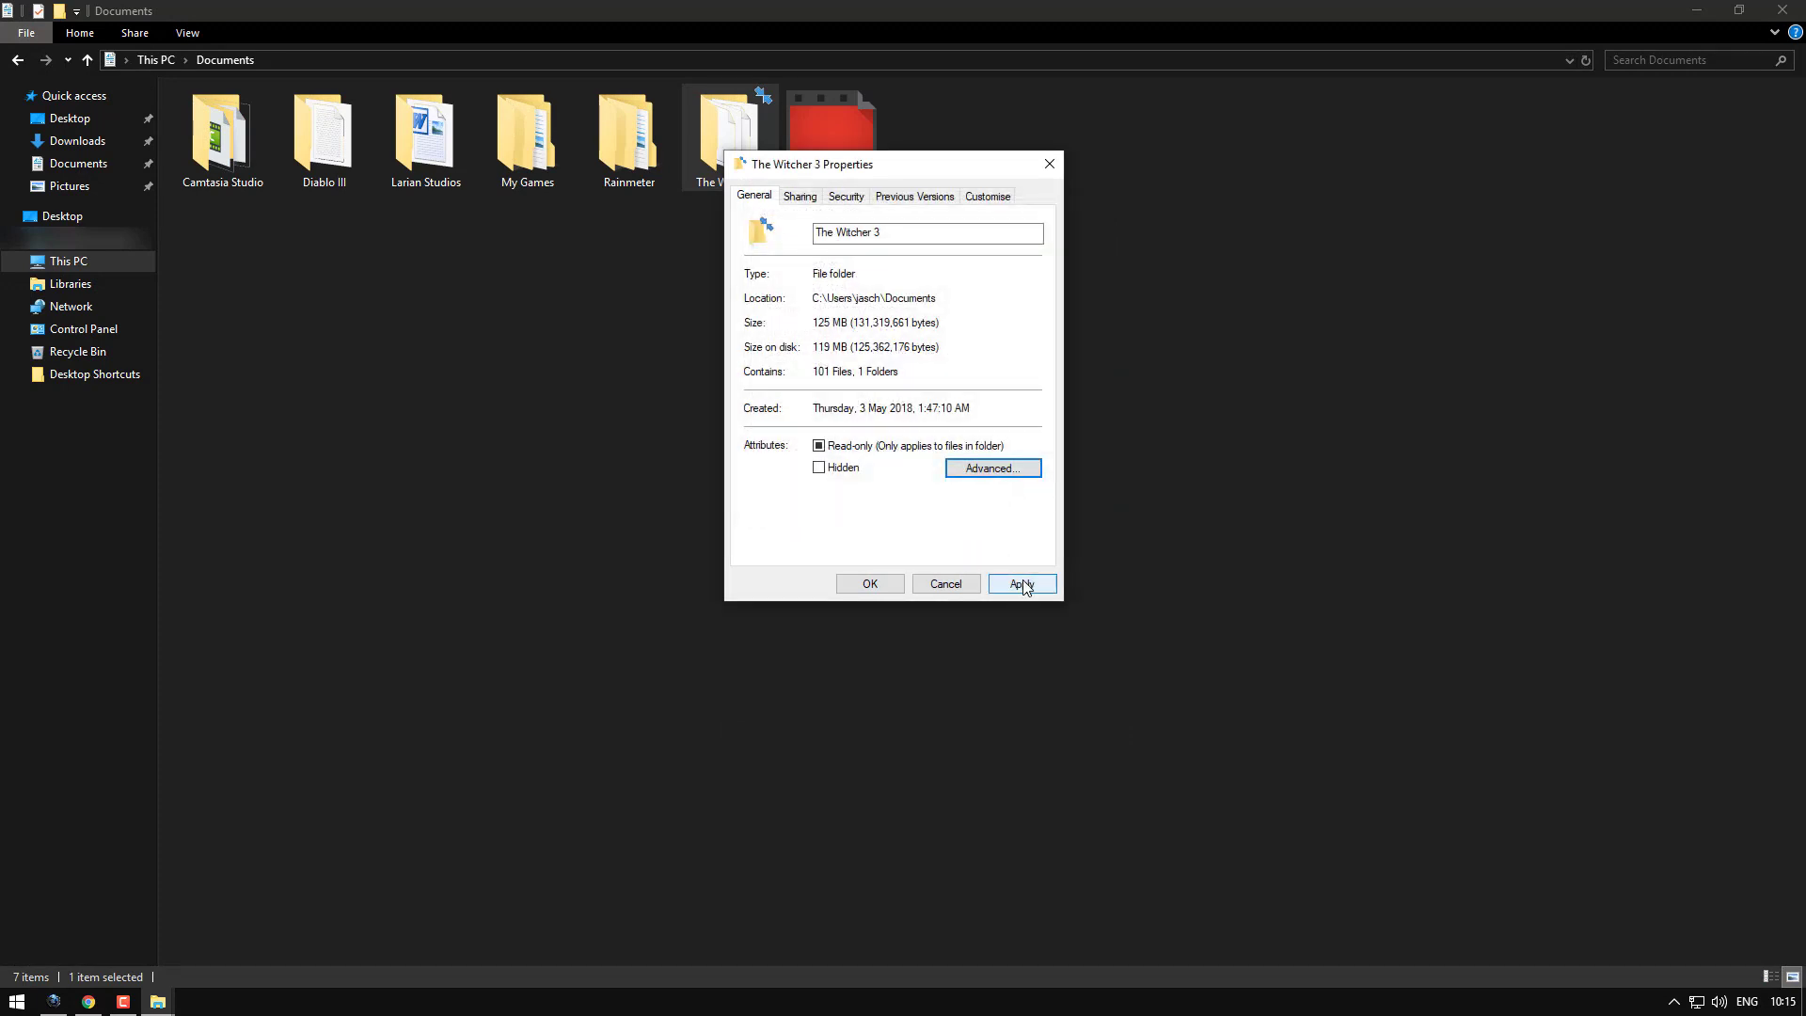
pyautogui.click(987, 404)
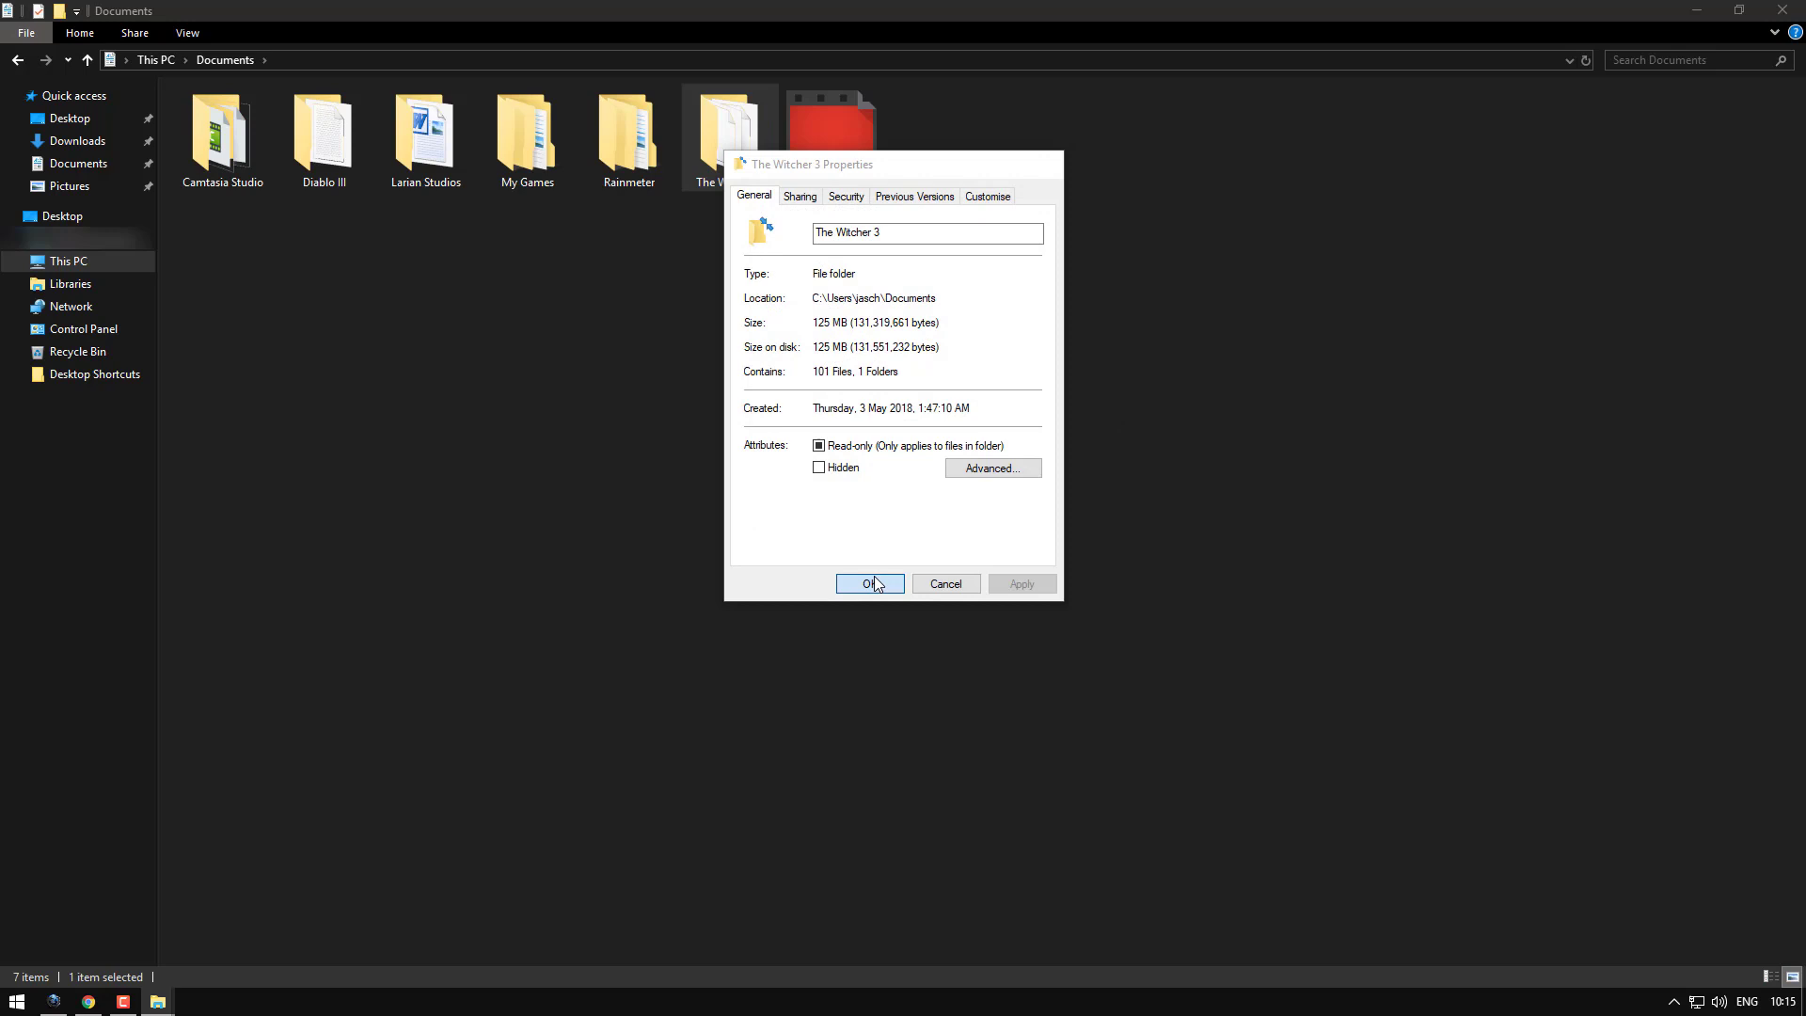
pyautogui.click(871, 581)
# Step: Confirm drive A Place for Things (E:) is uncompressed, then close File Explorer
pyautogui.click(14, 60)
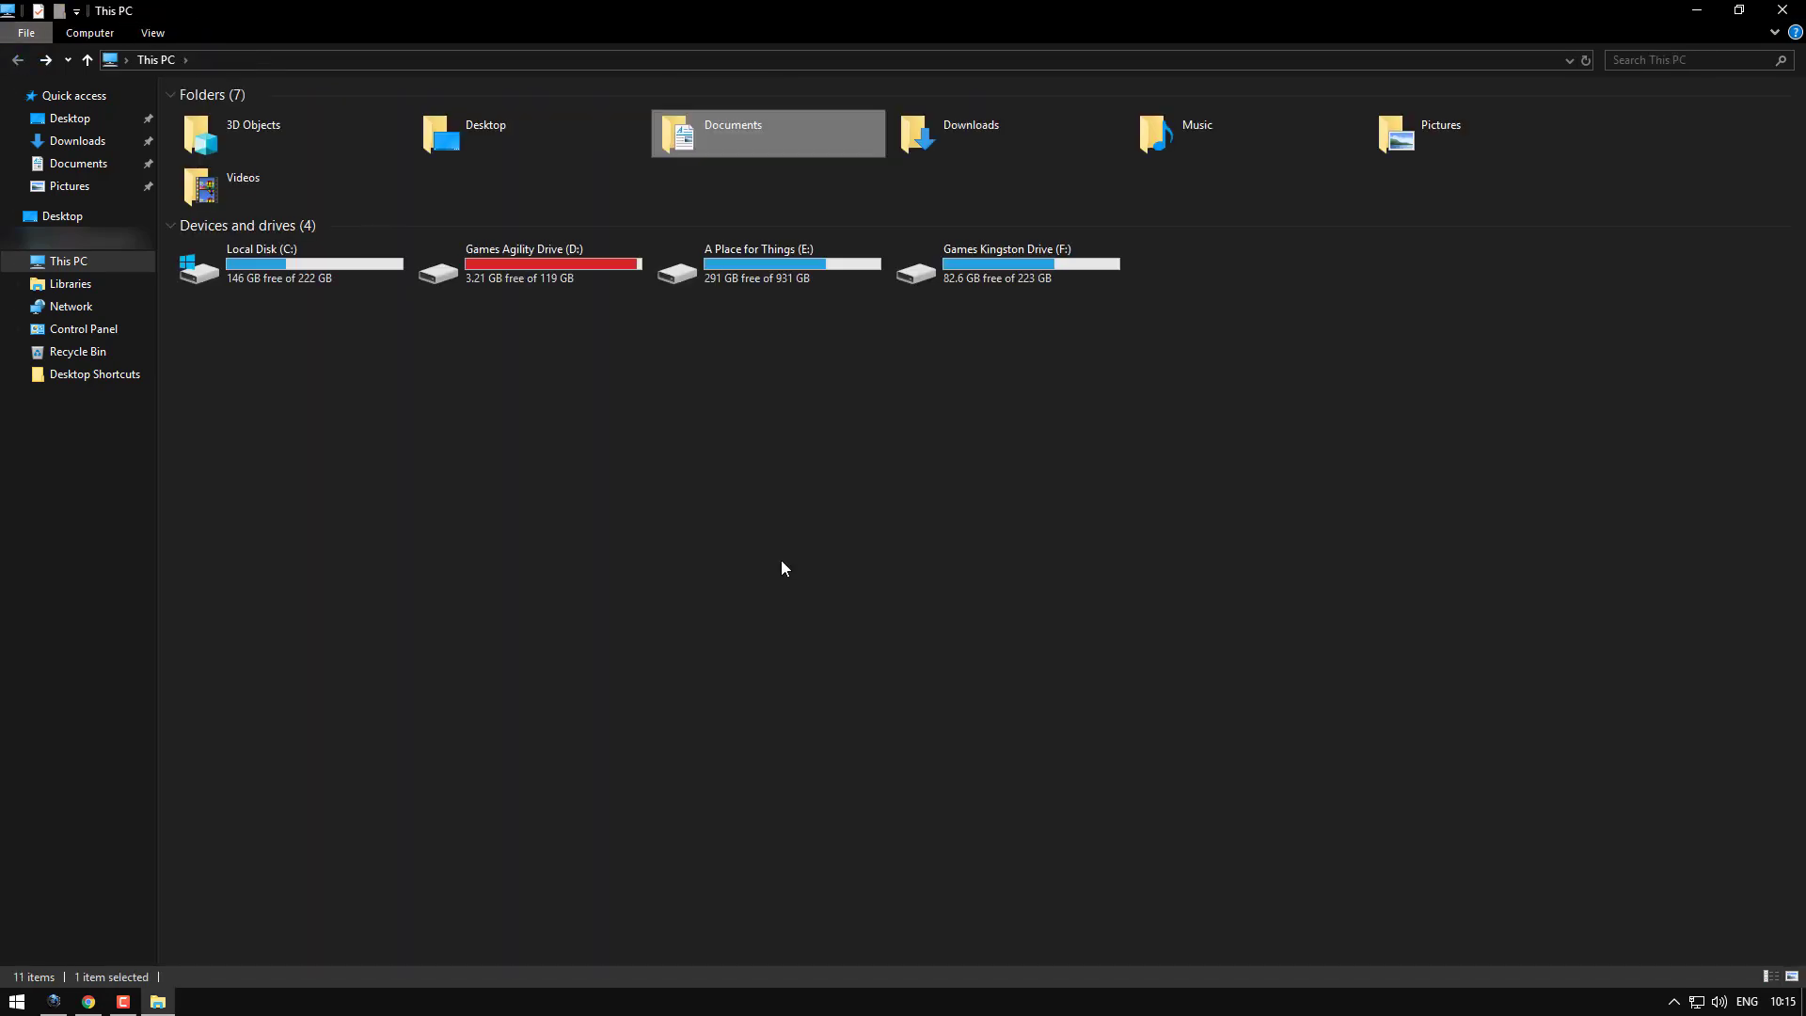
pyautogui.click(684, 263)
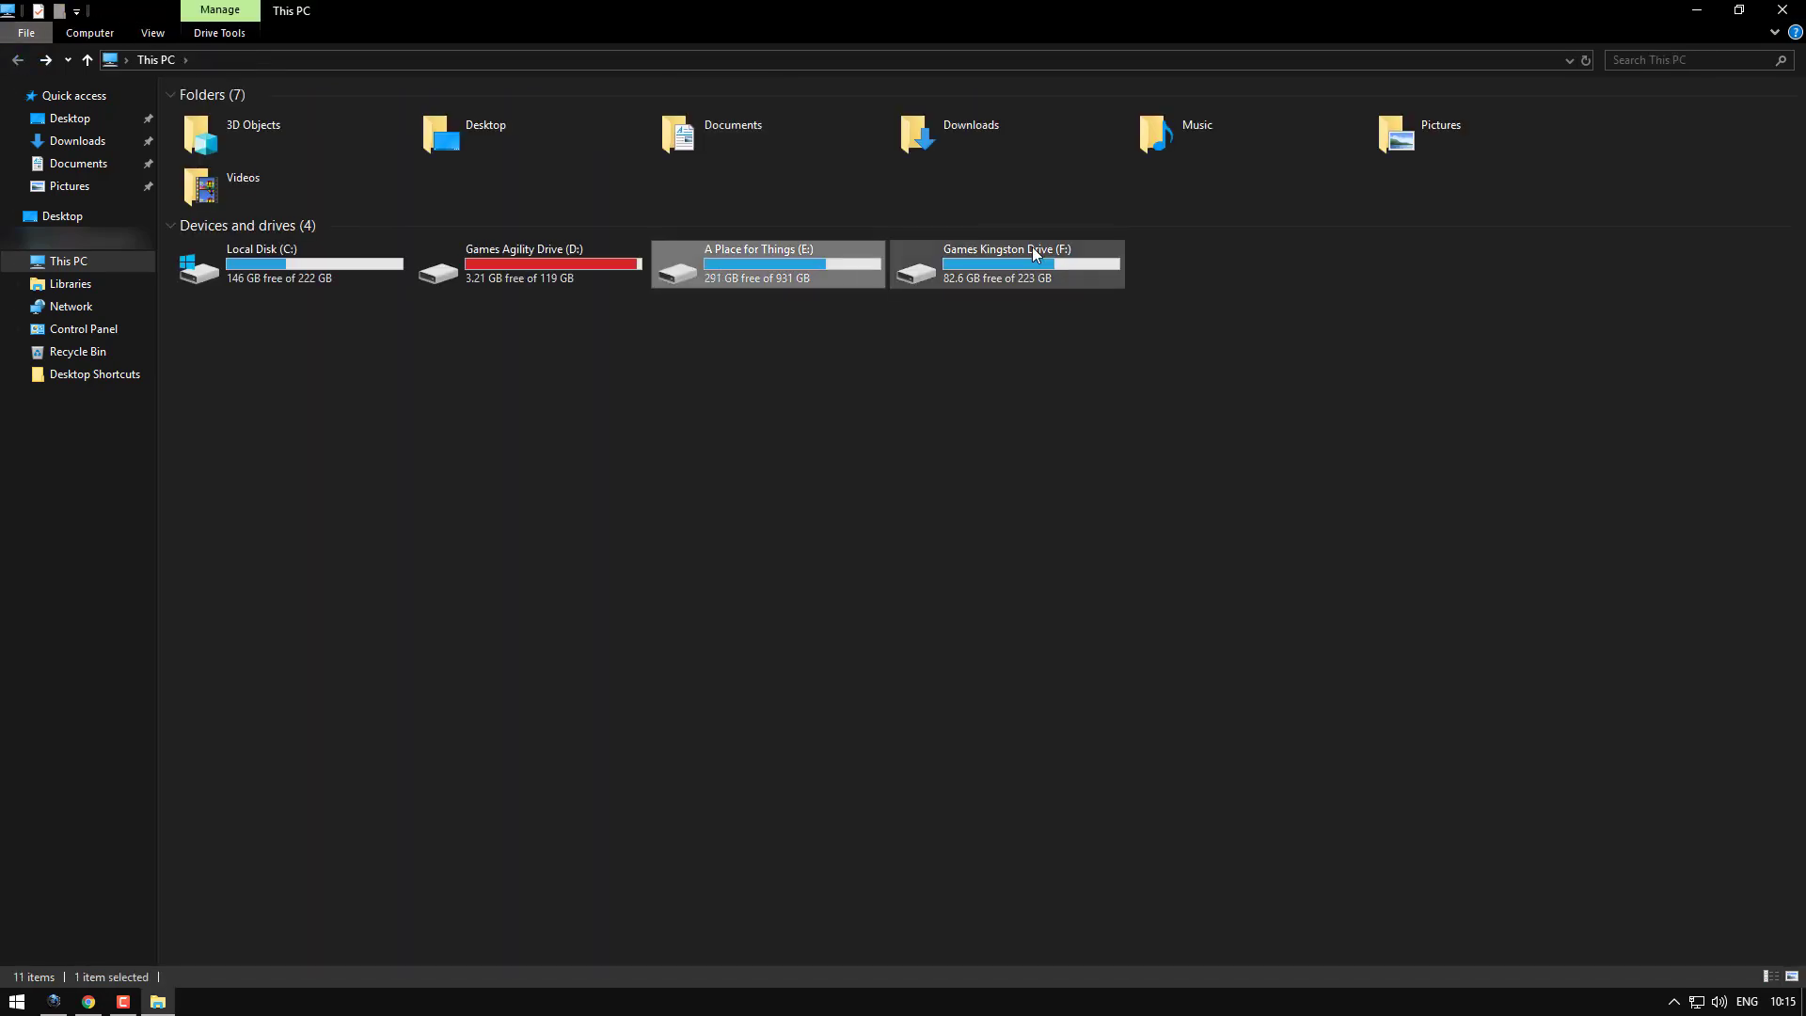
pyautogui.rightClick(677, 270)
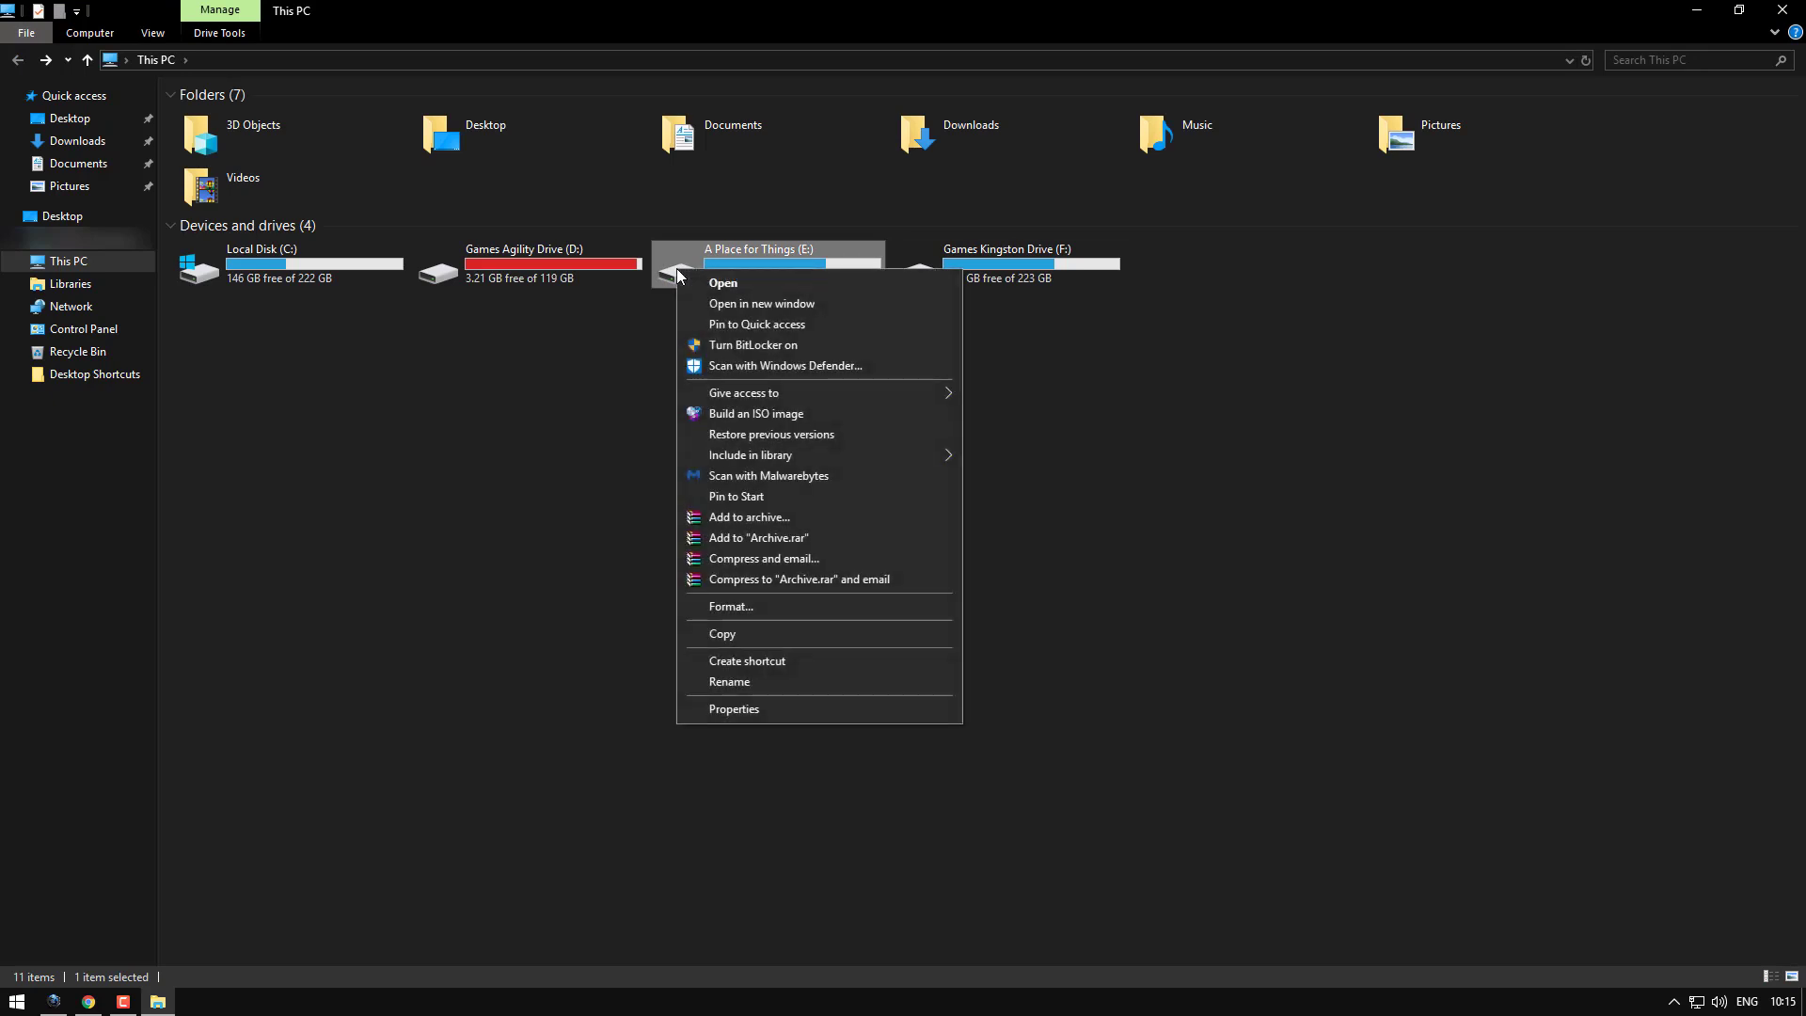
pyautogui.click(732, 712)
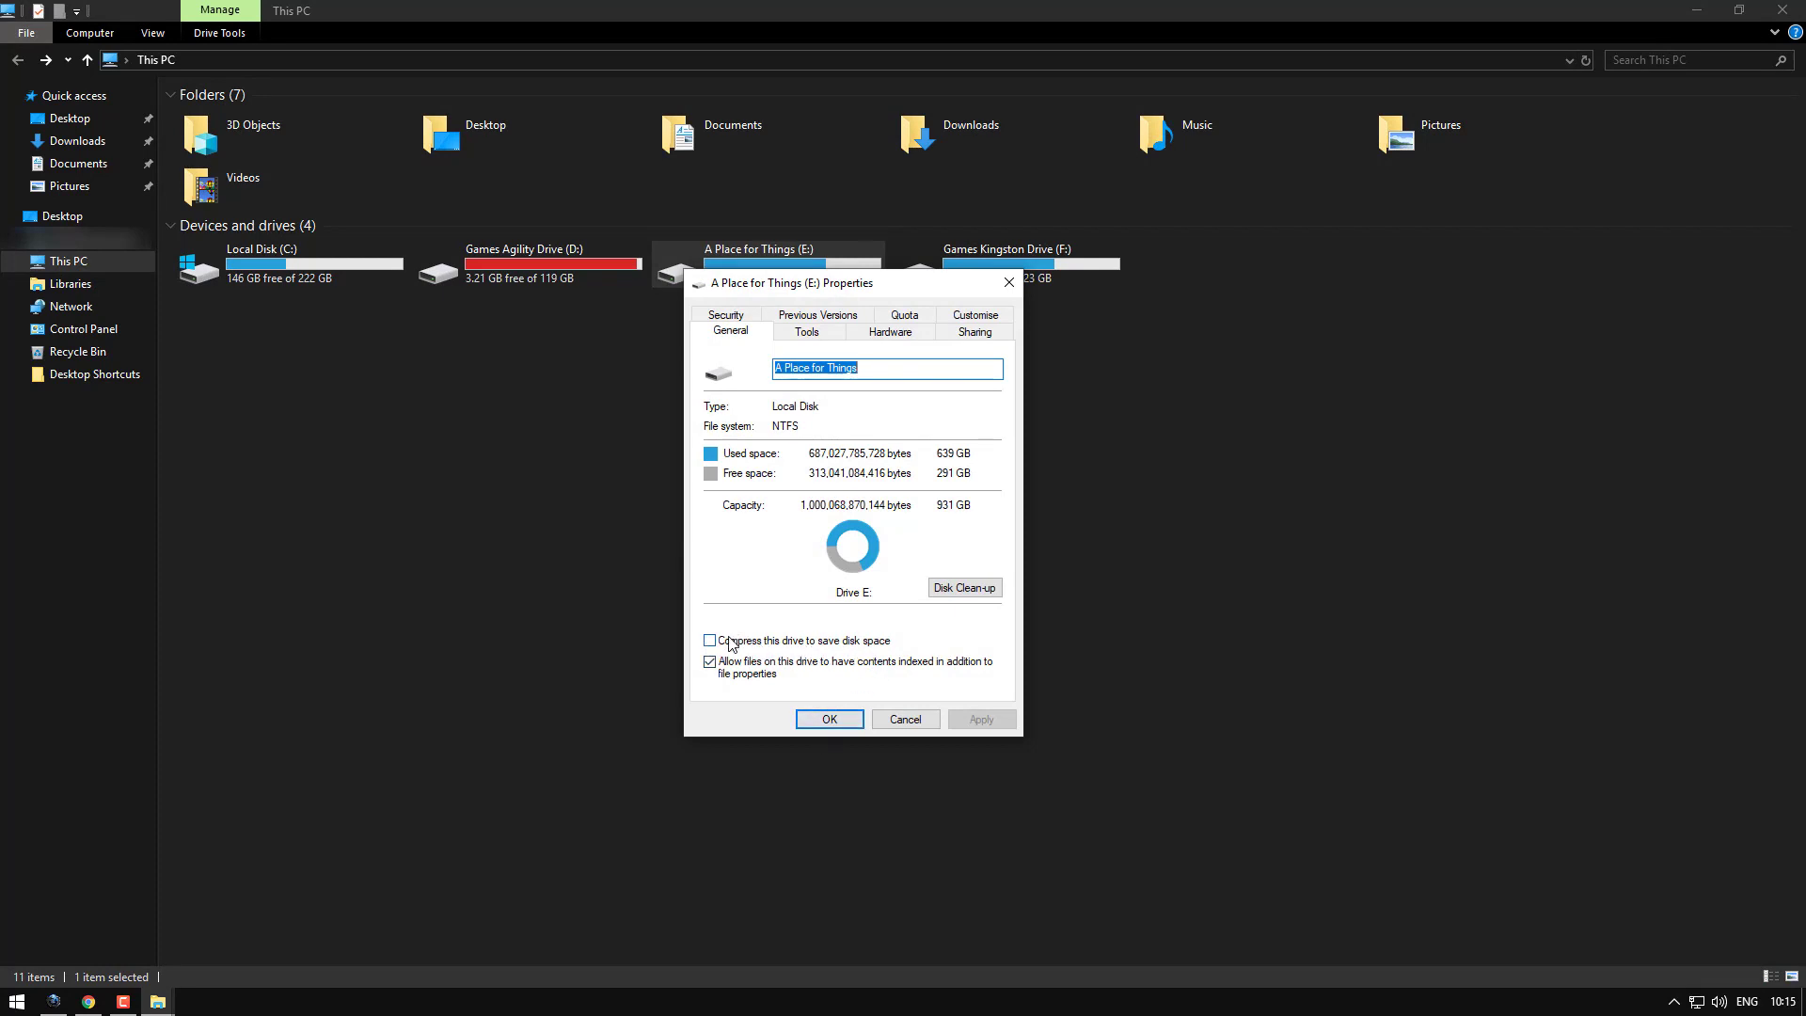
pyautogui.click(829, 720)
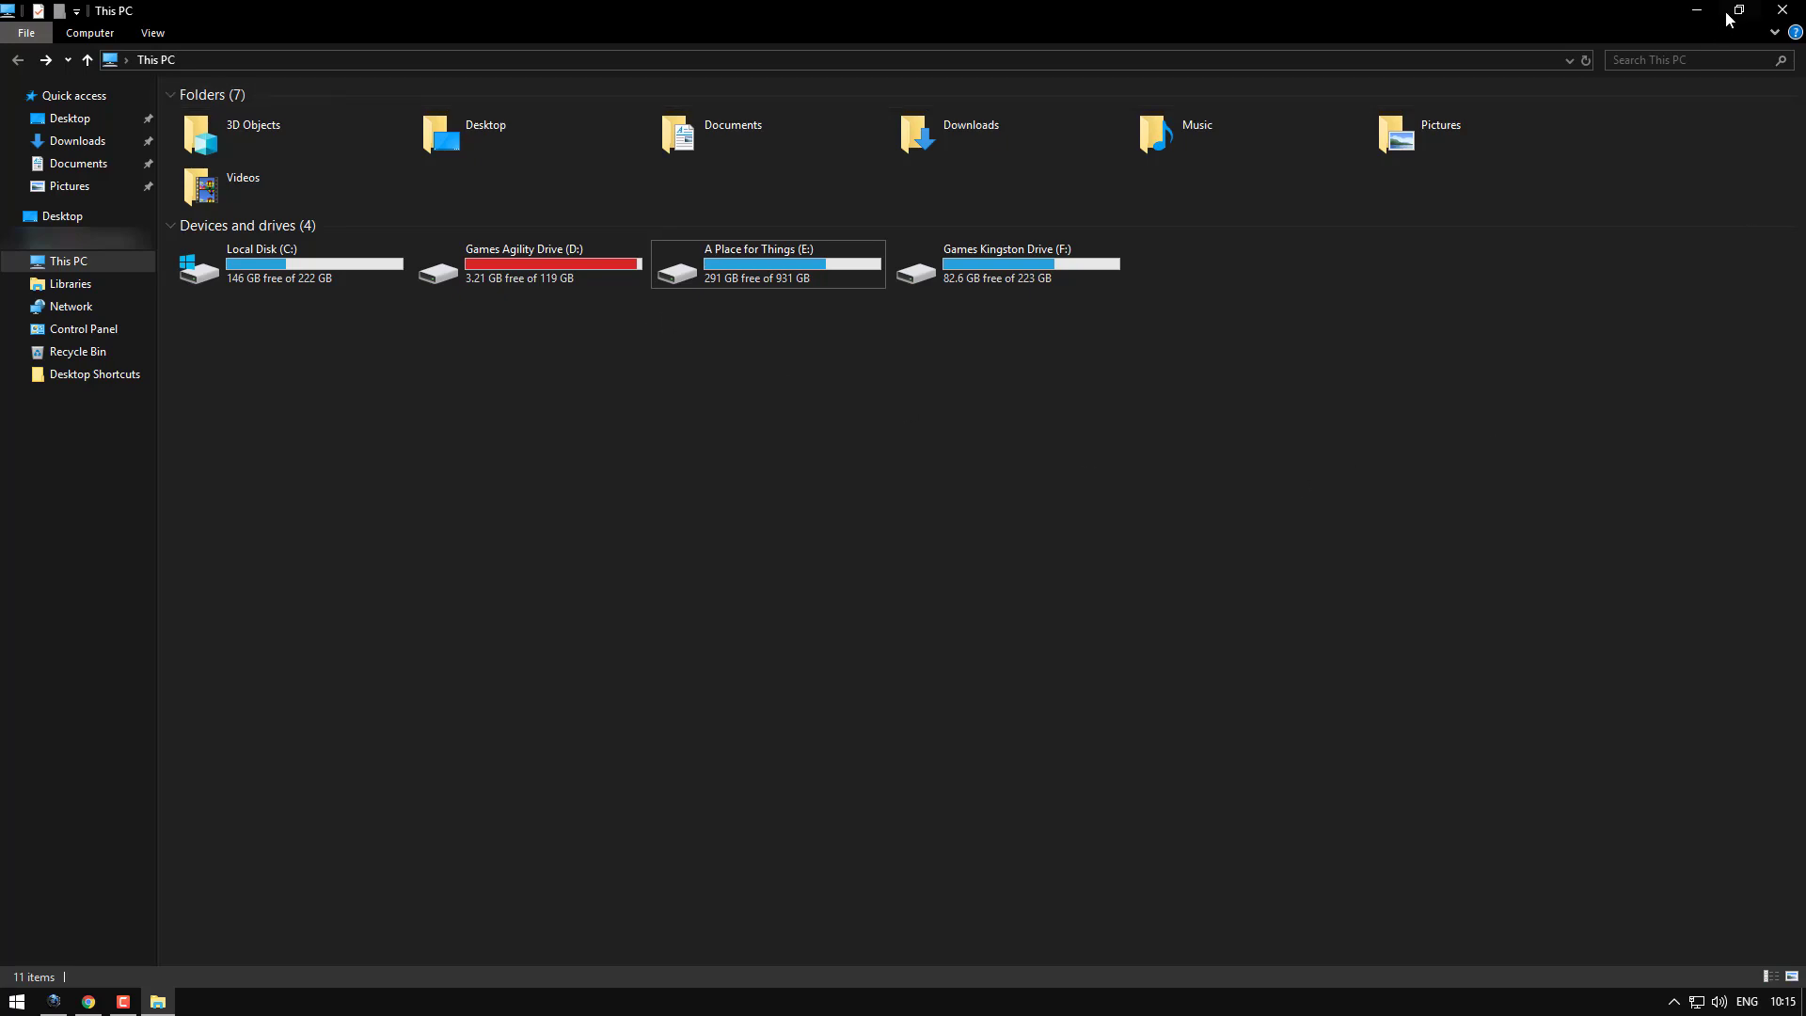
pyautogui.click(1783, 13)
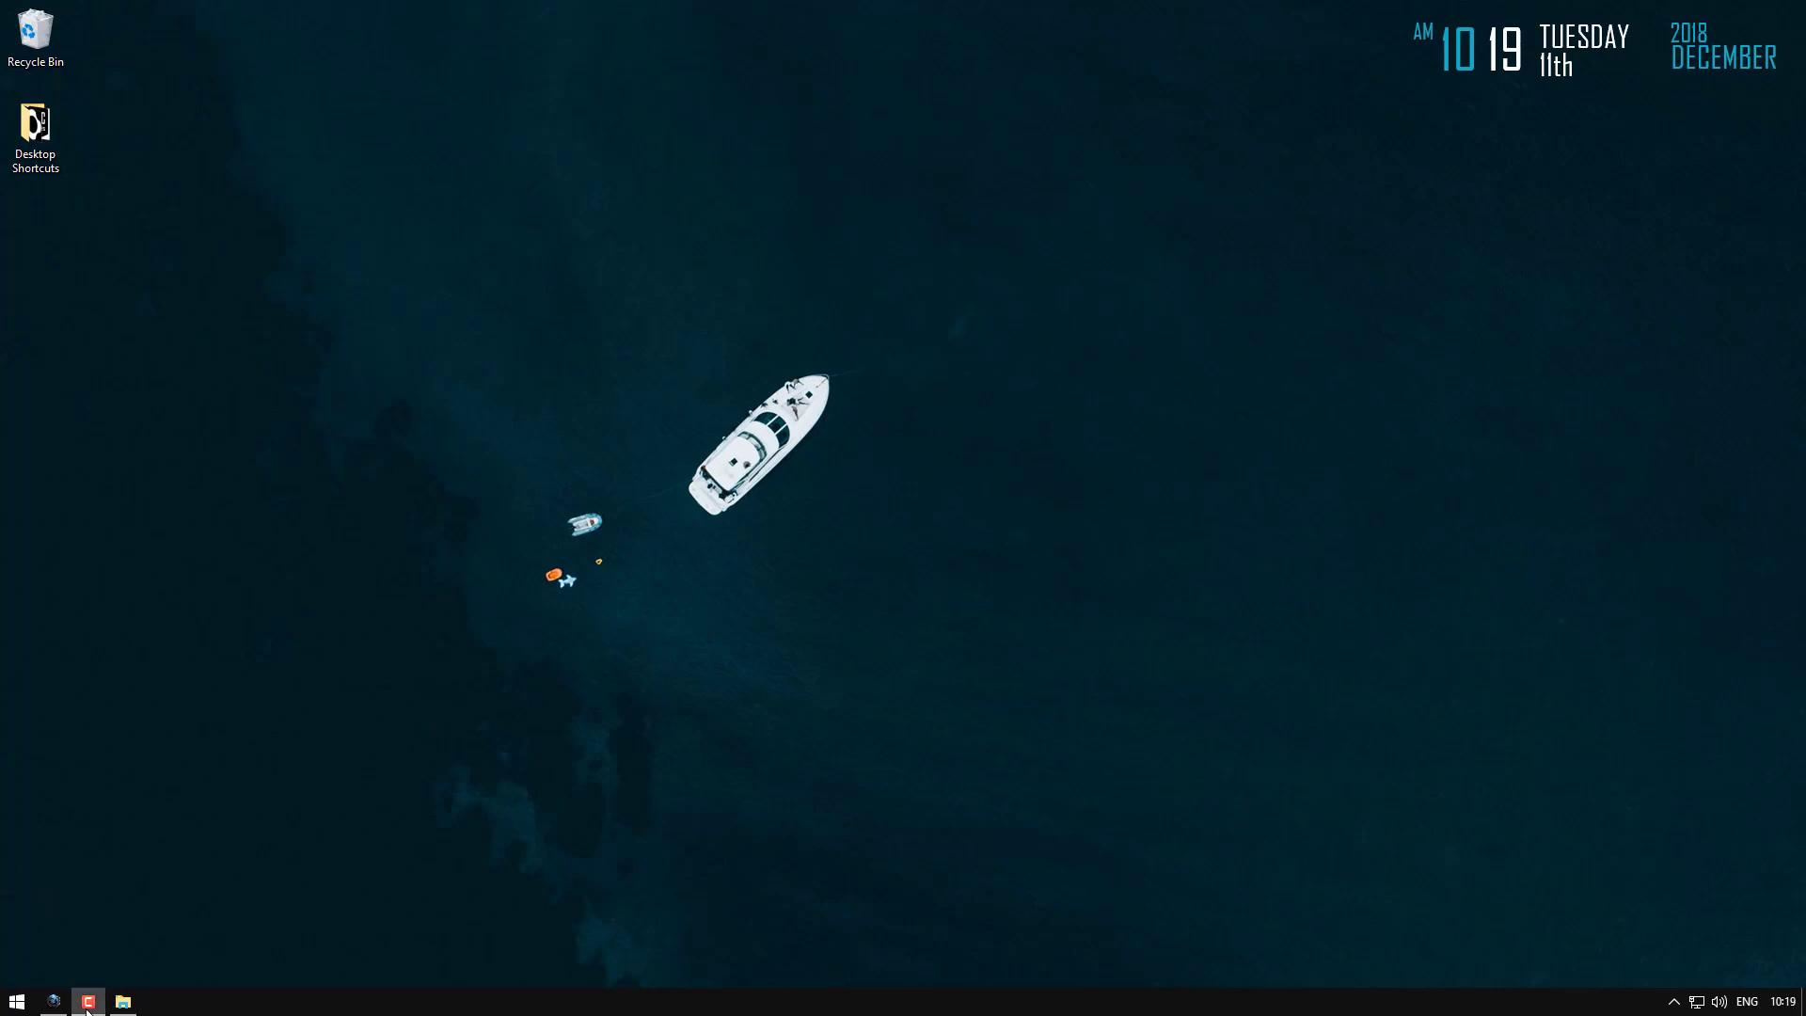
# Step: Check blank.ico in Pictures and note the article's C:/Windows/System32 destination
pyautogui.click(54, 1001)
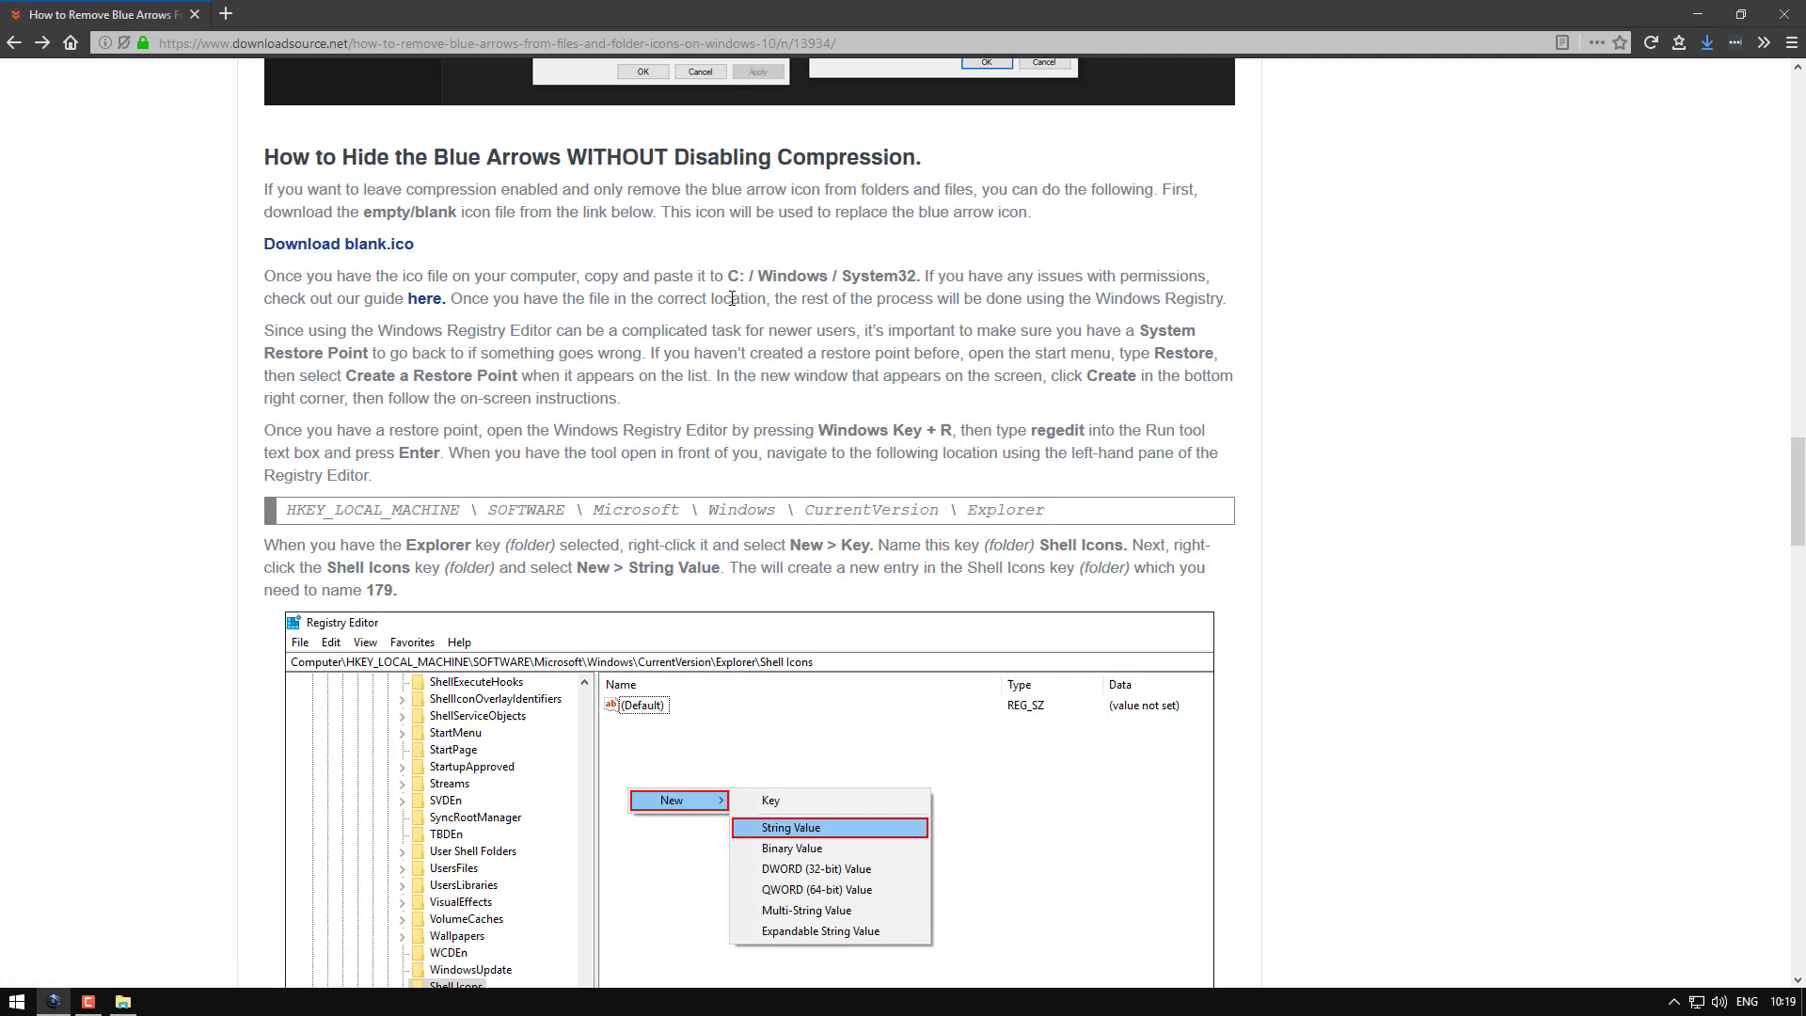
pyautogui.click(123, 1000)
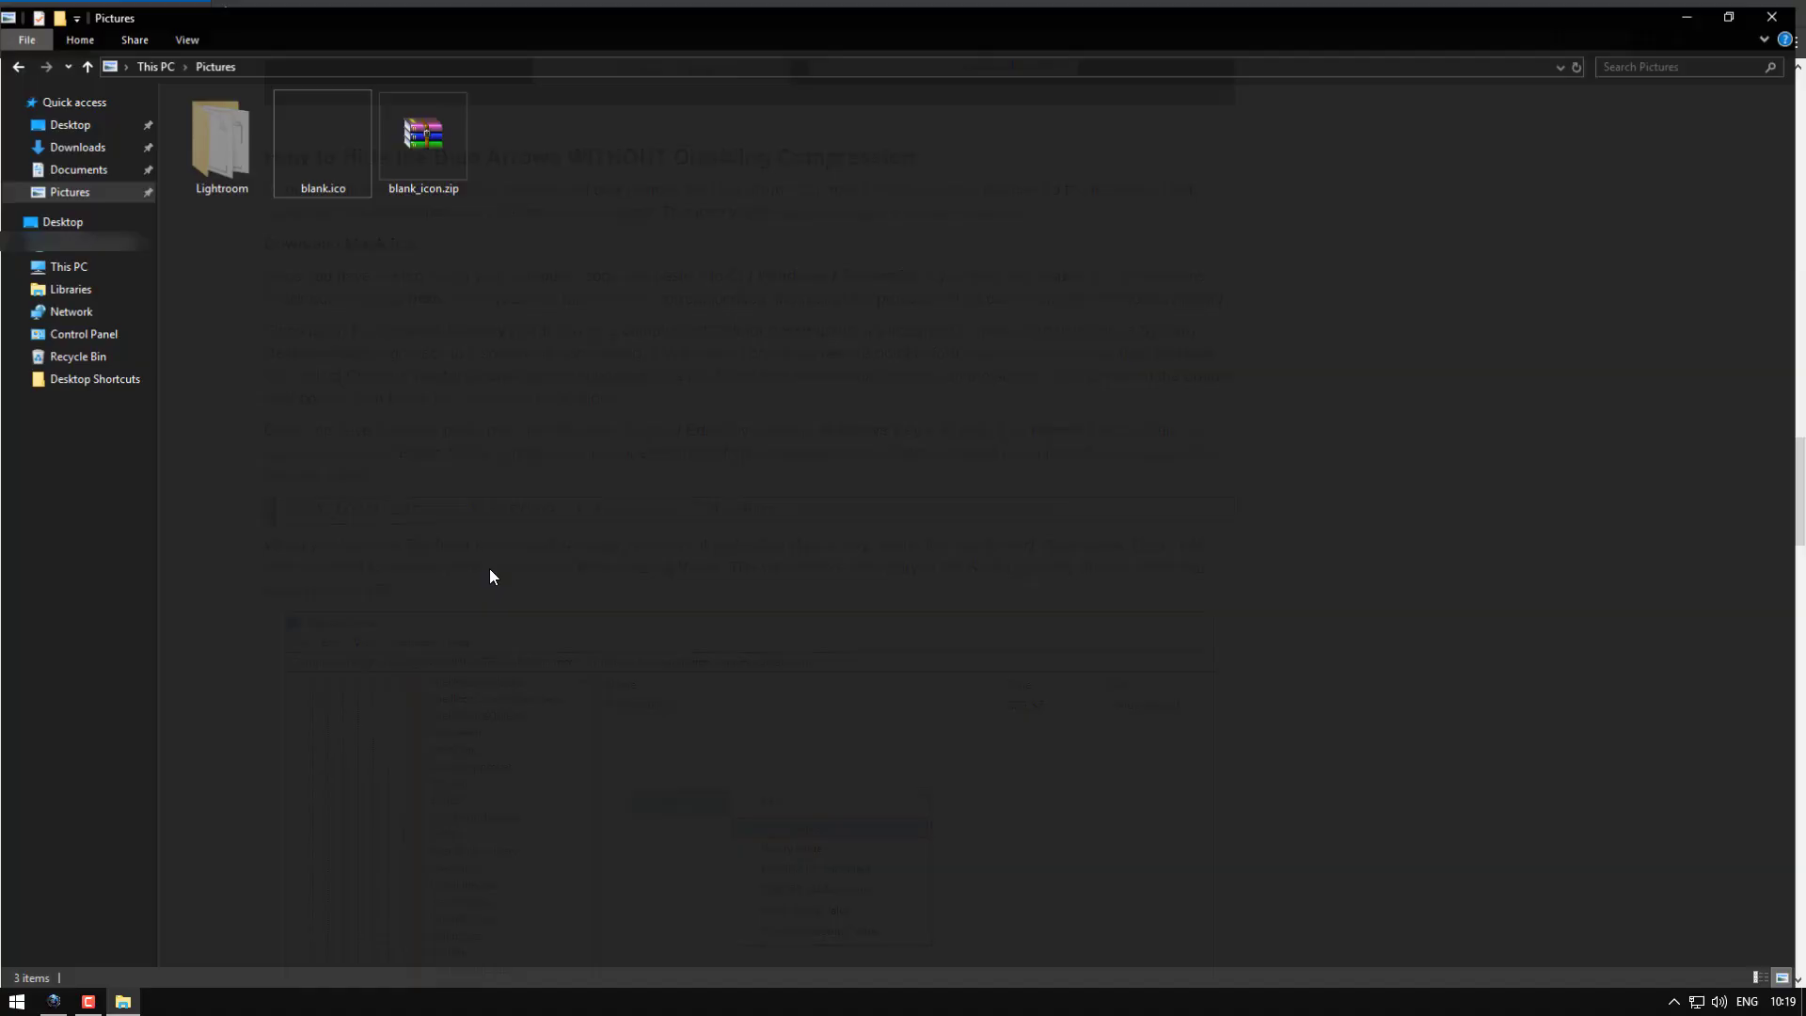
pyautogui.click(353, 132)
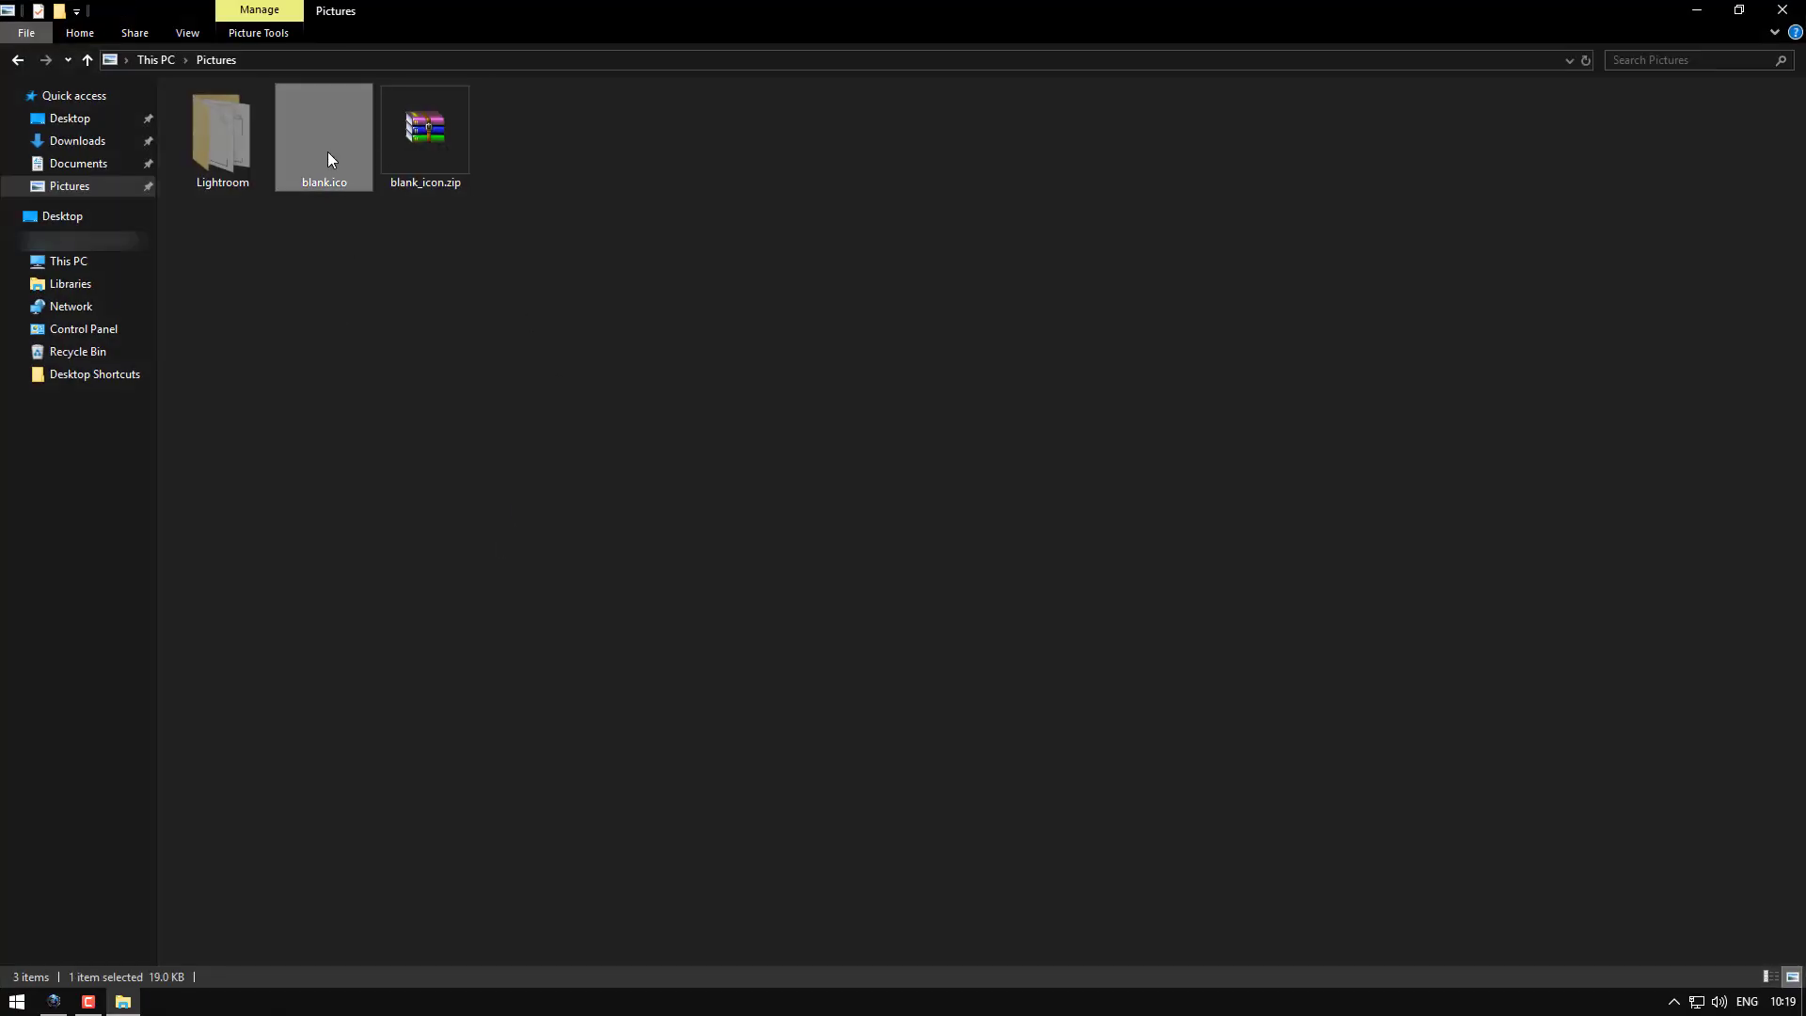
pyautogui.click(1697, 11)
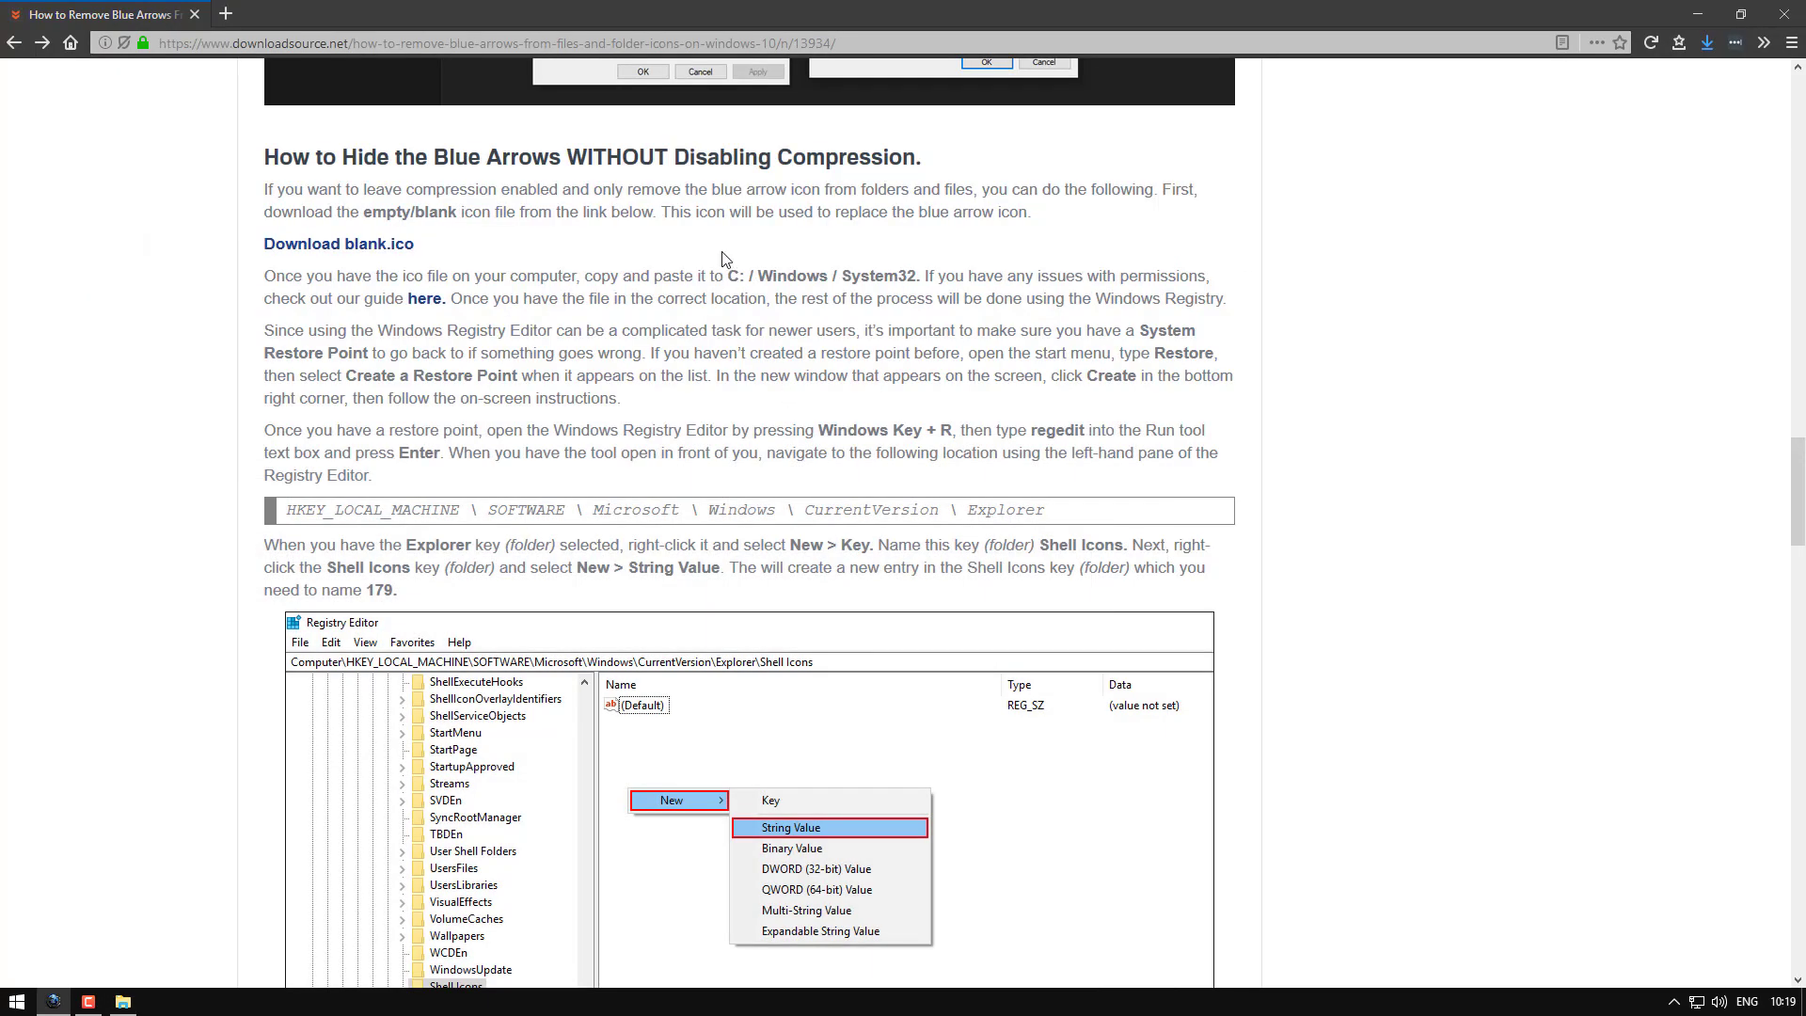
pyautogui.moveTo(733, 271); pyautogui.dragTo(914, 274)
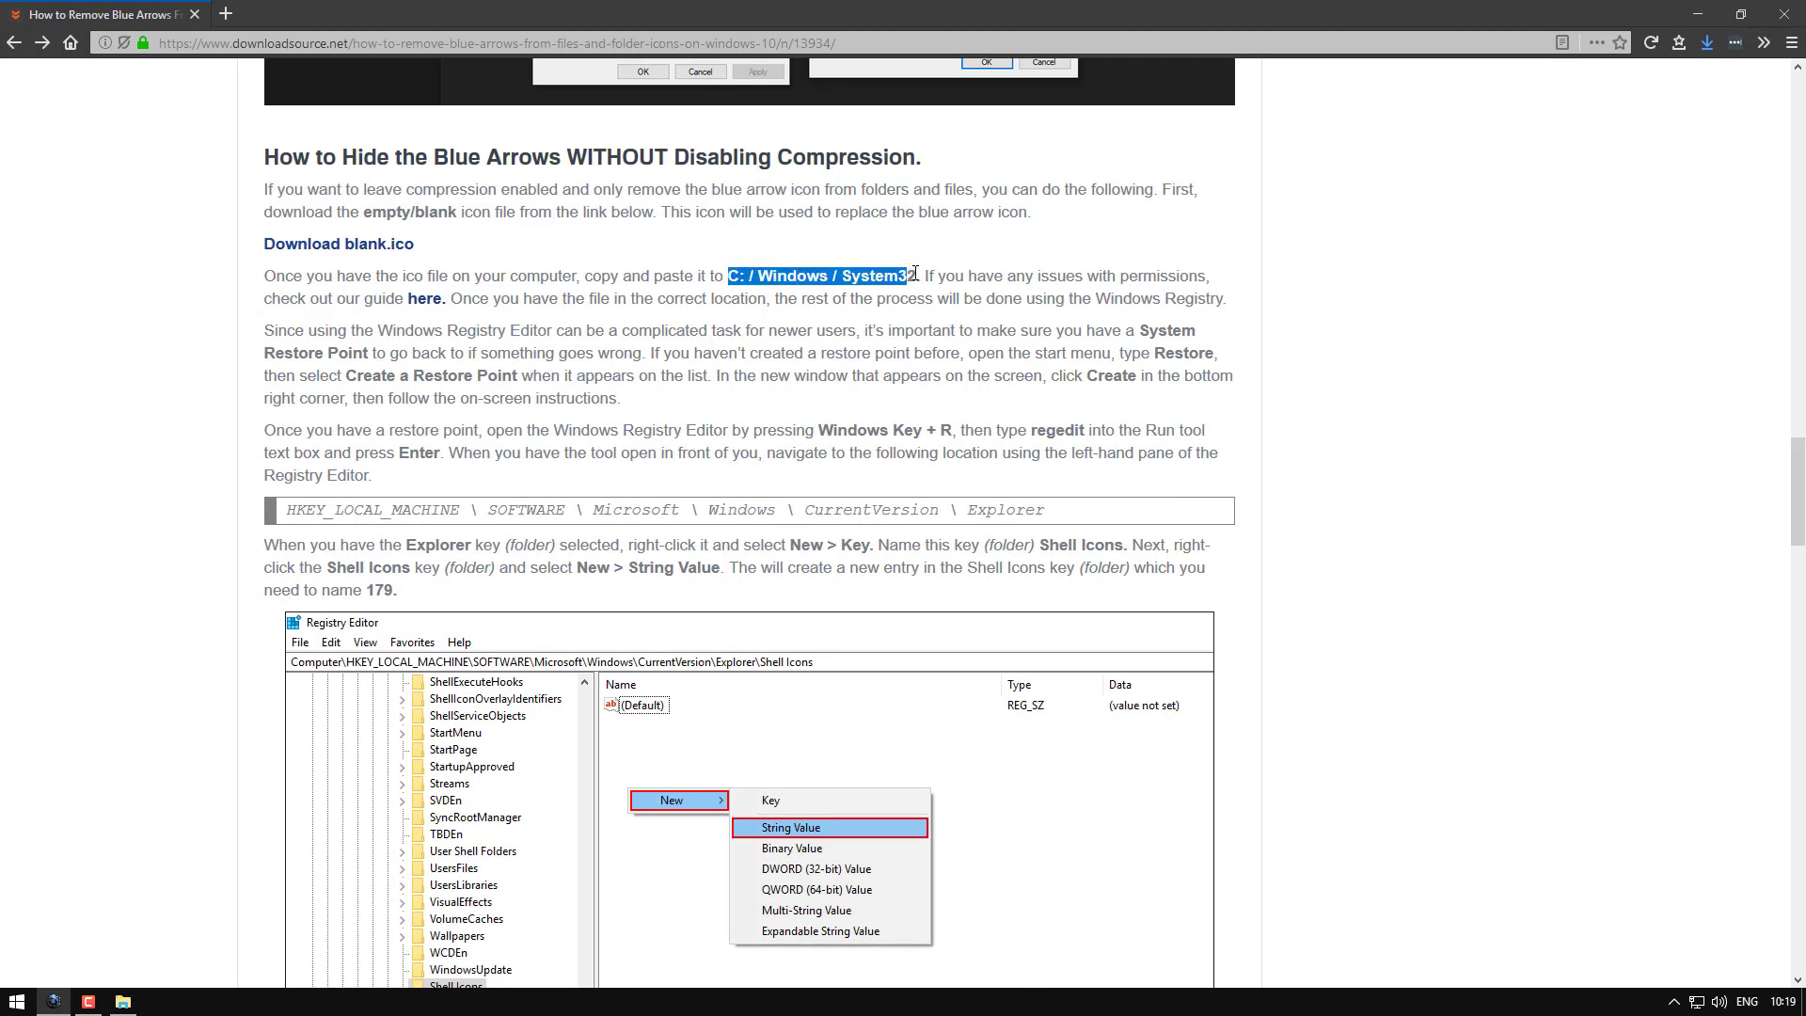
pyautogui.click(751, 348)
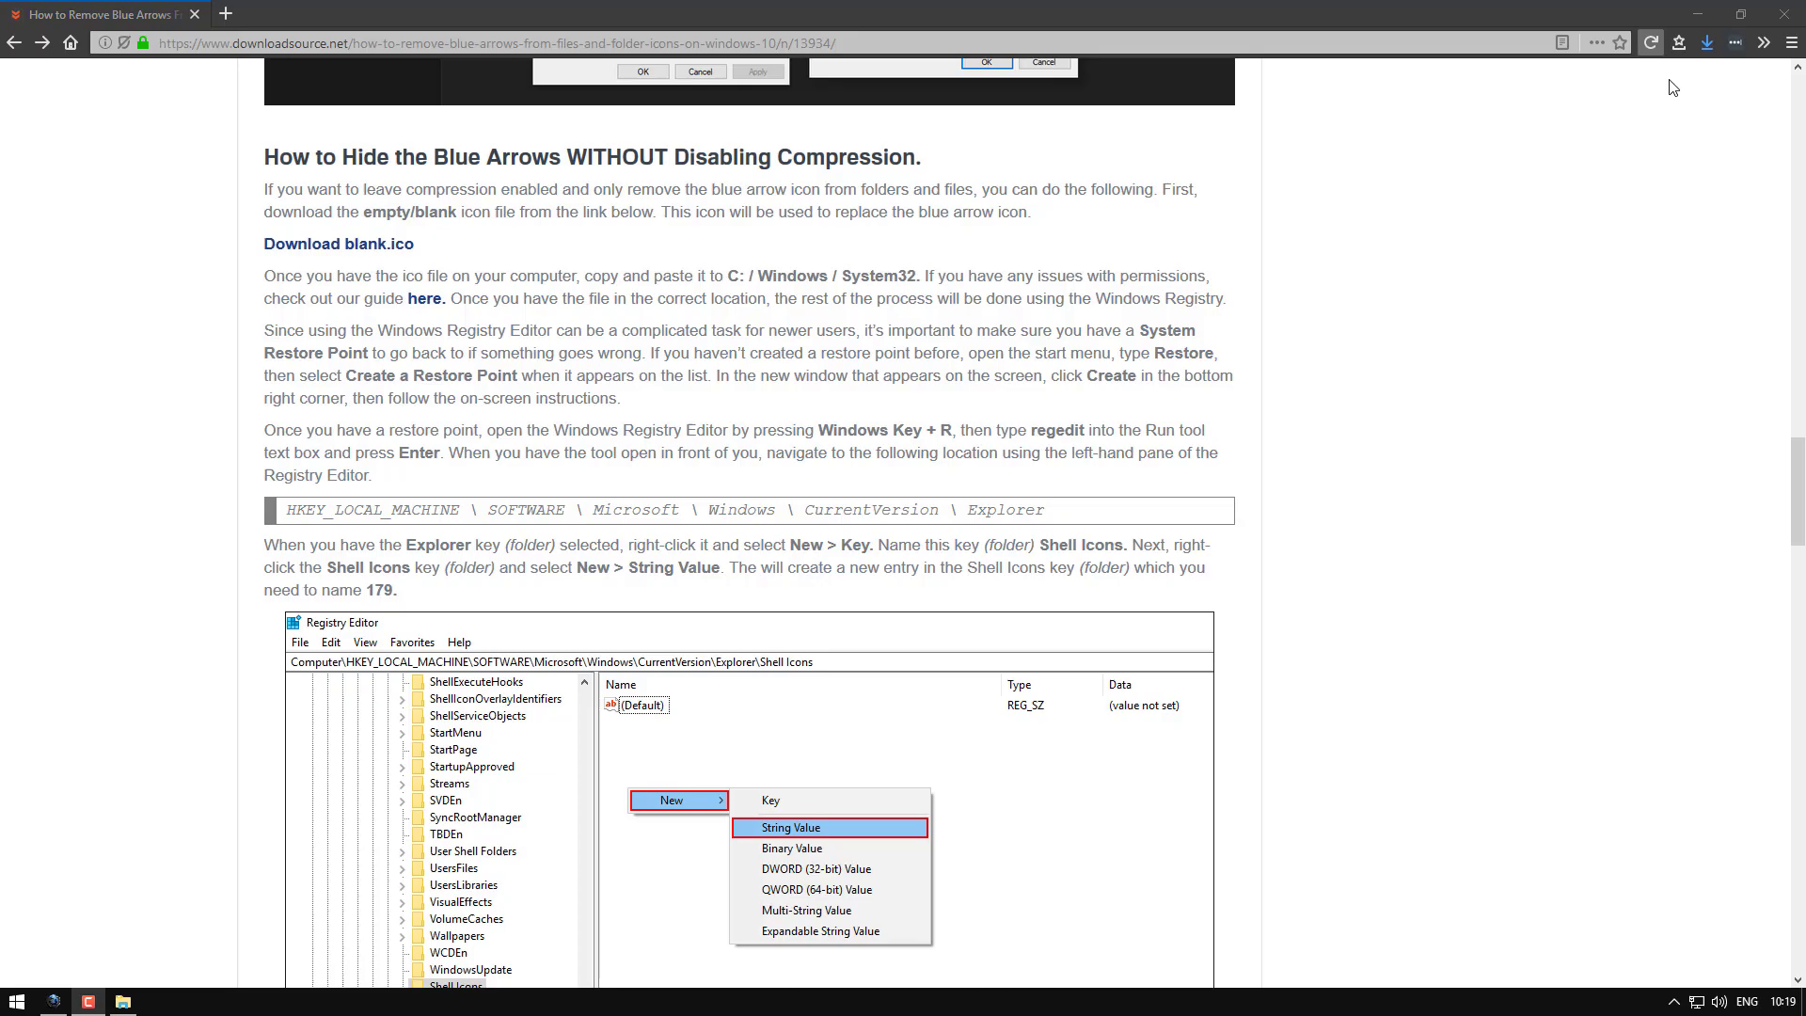
pyautogui.press('super+d')
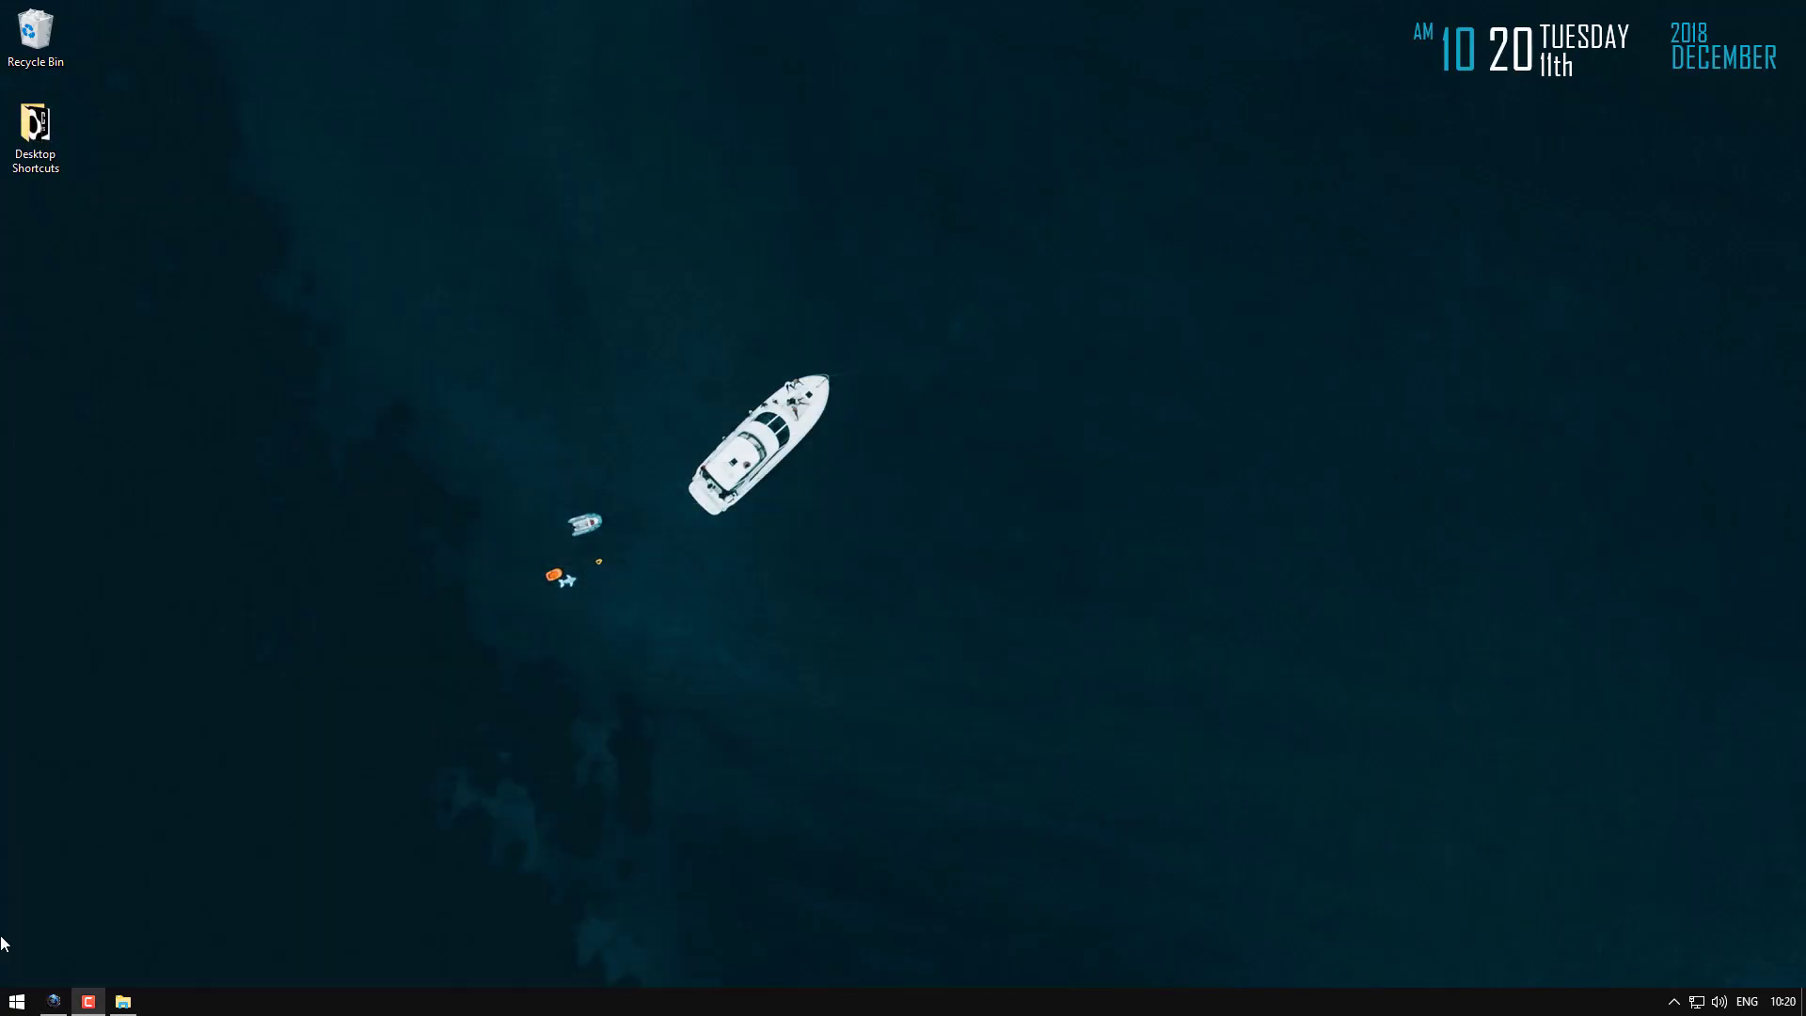
# Step: Navigate File Explorer to C:\Windows\System32
pyautogui.click(123, 1001)
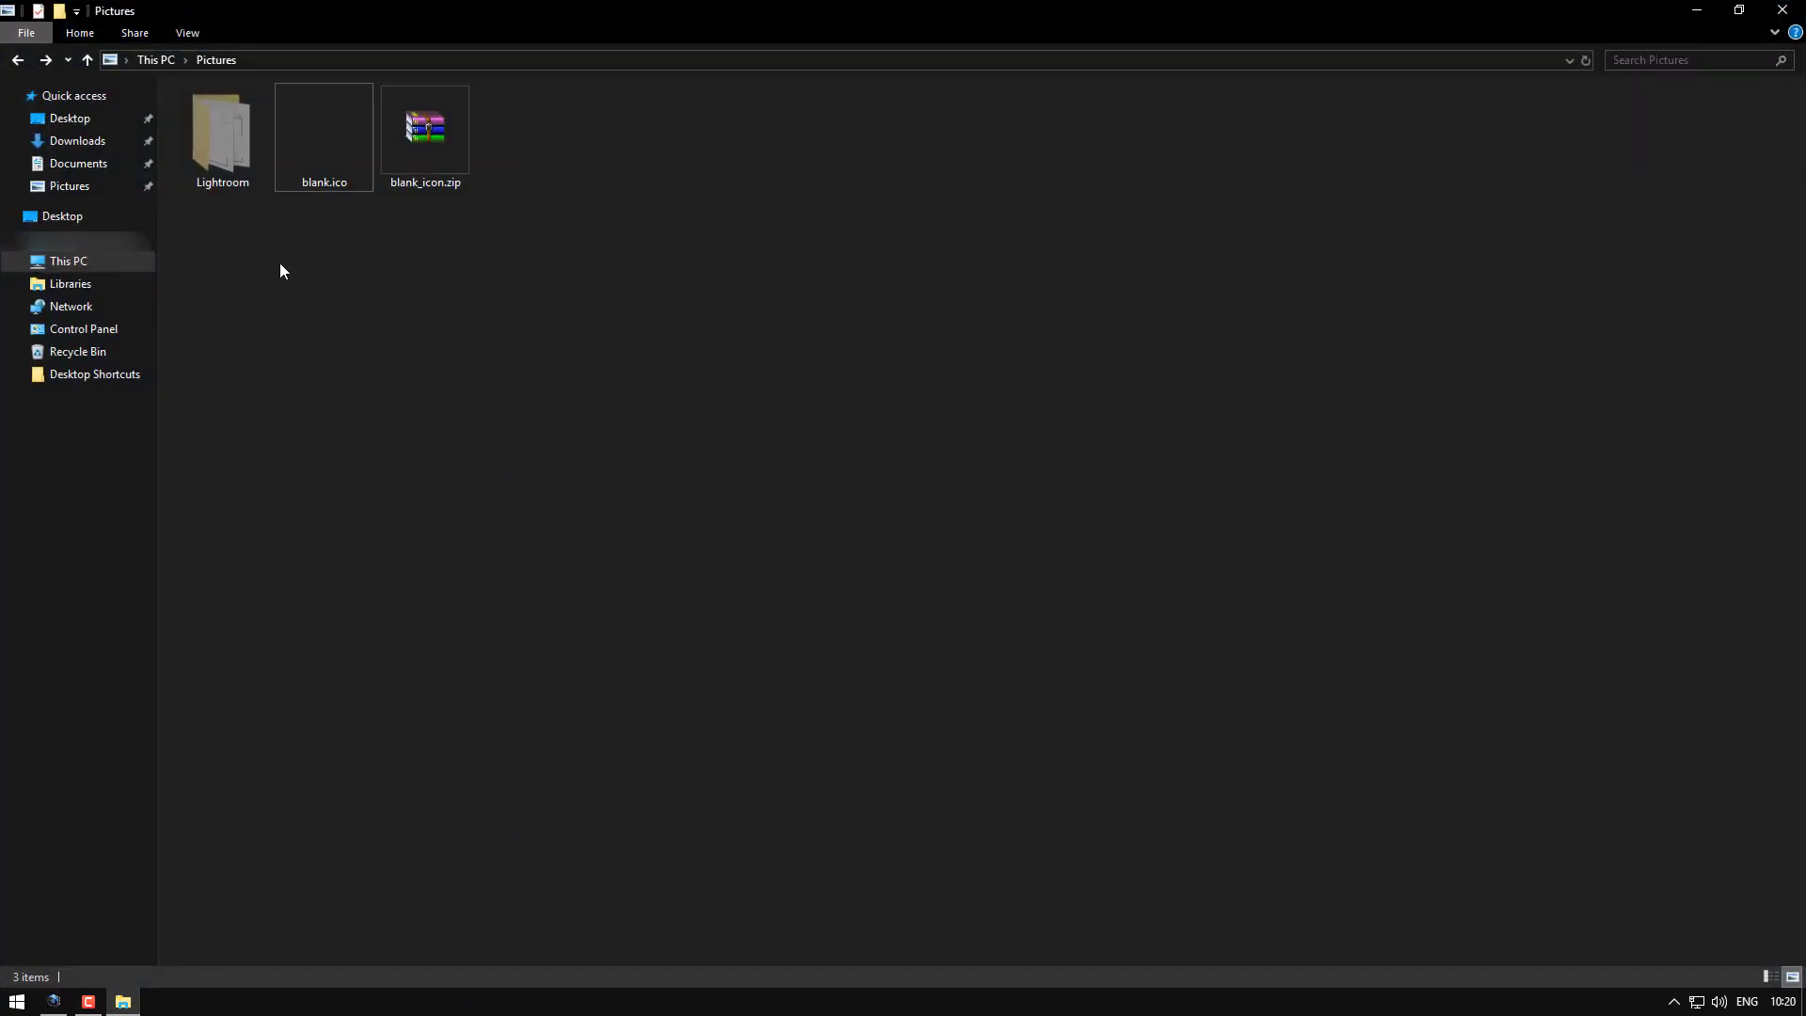
pyautogui.click(111, 259)
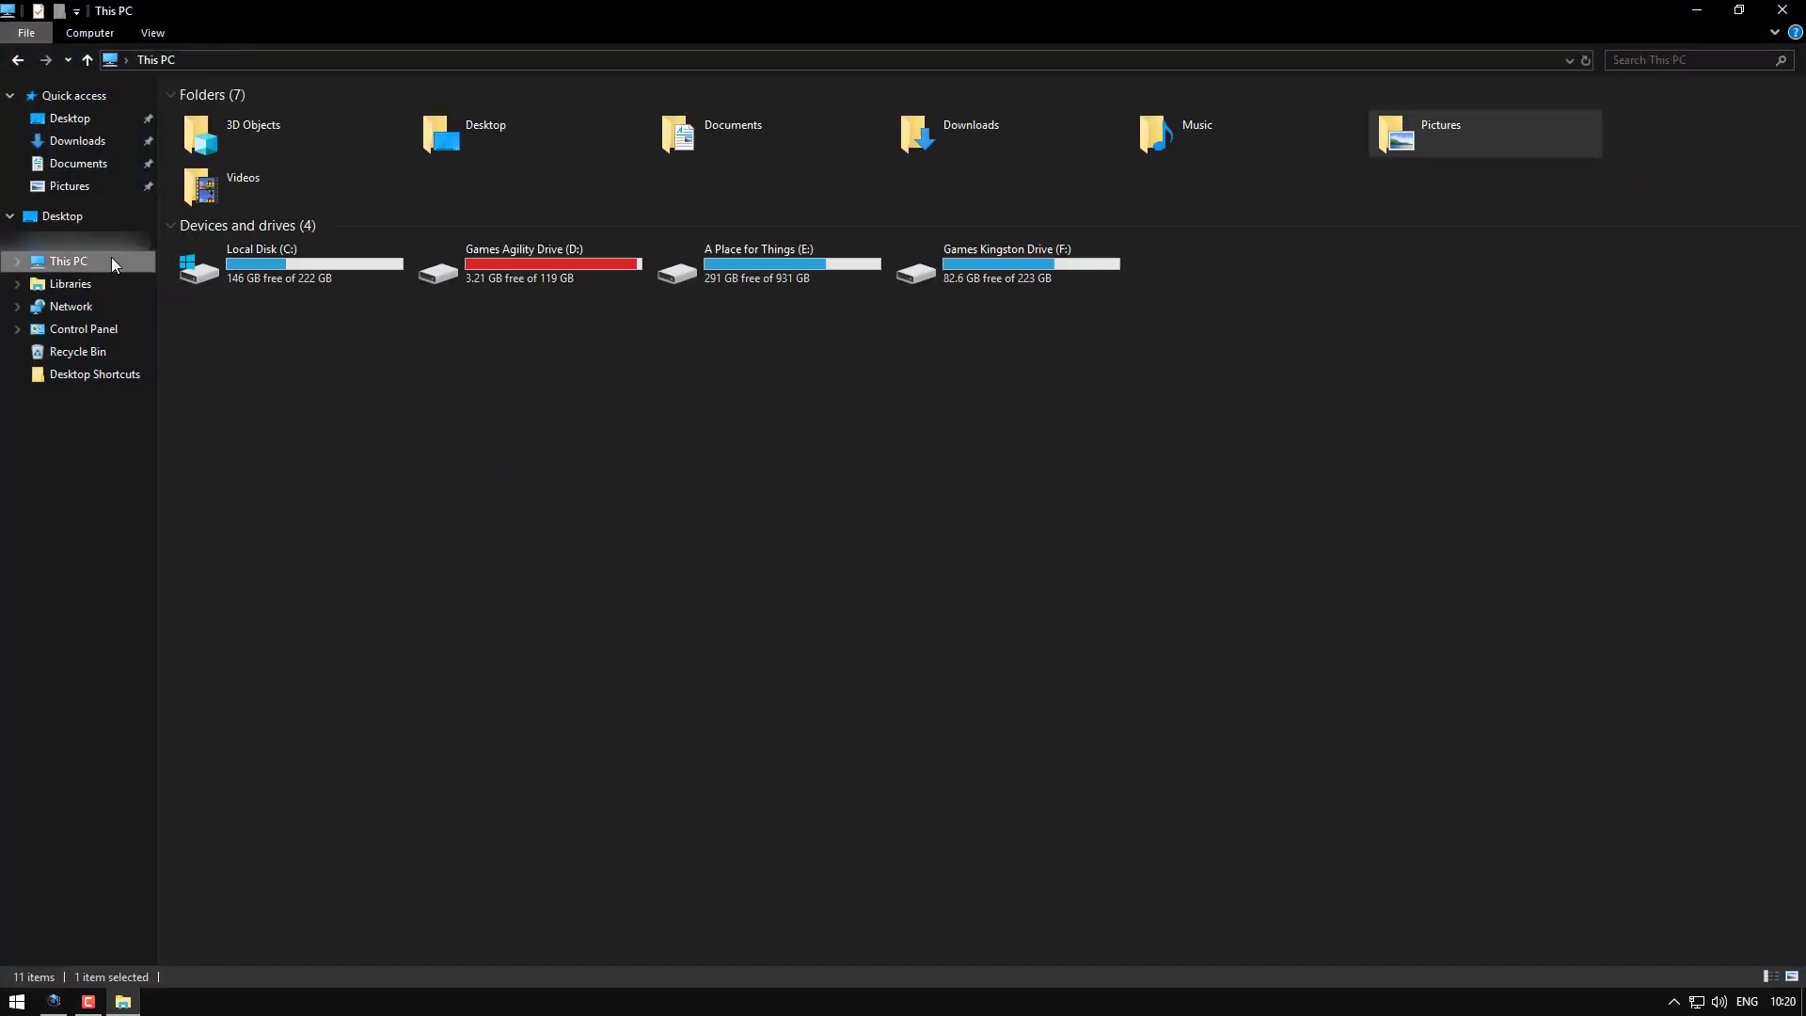
pyautogui.doubleClick(297, 264)
pyautogui.doubleClick(200, 275)
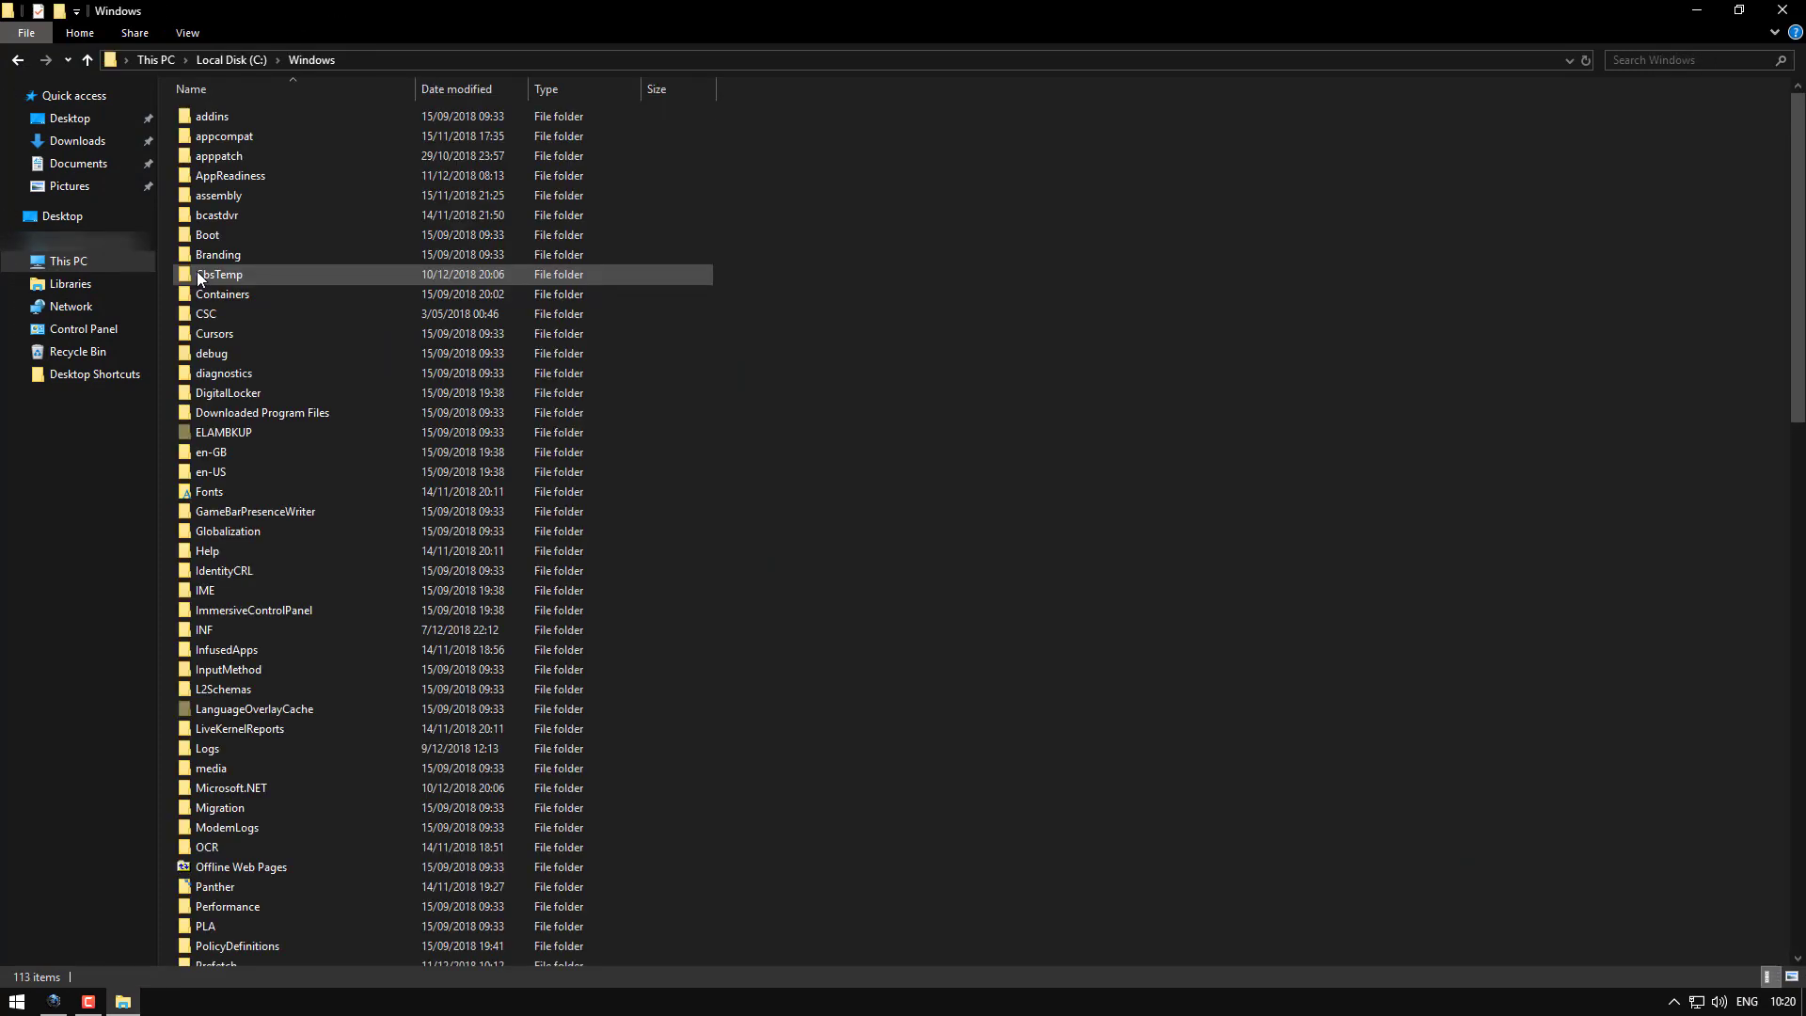
pyautogui.press('s')
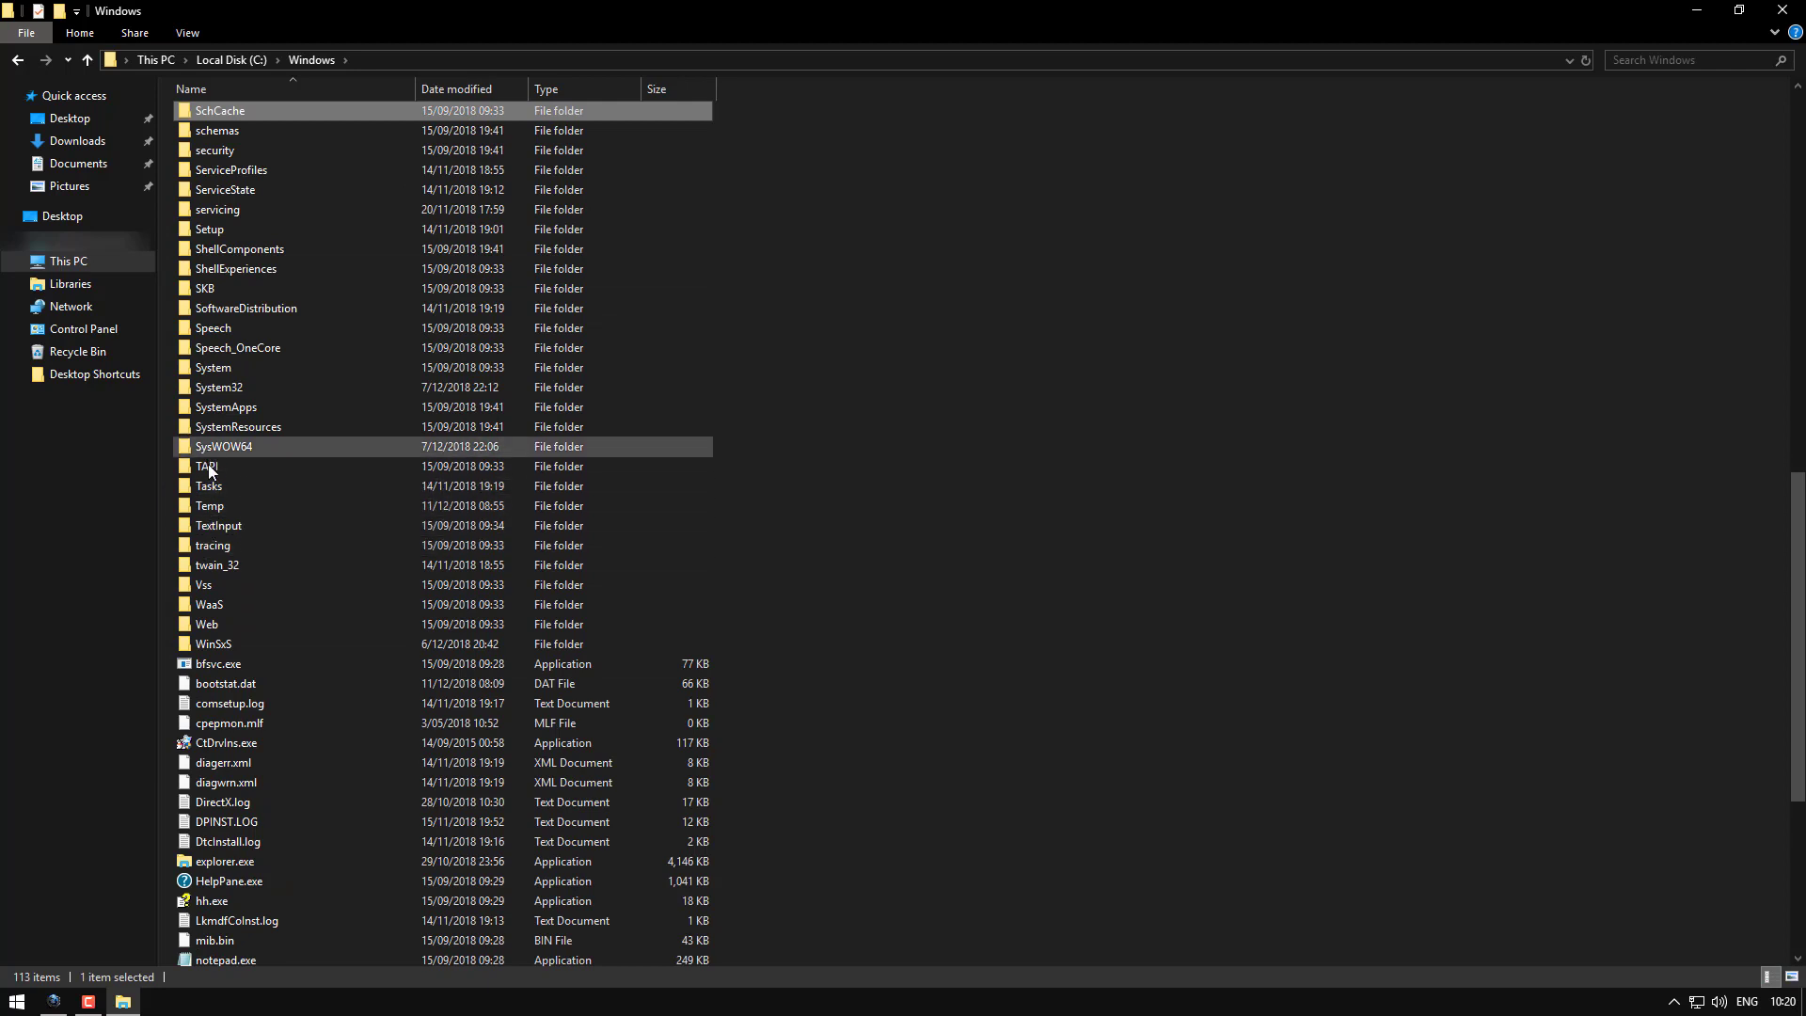
pyautogui.doubleClick(218, 387)
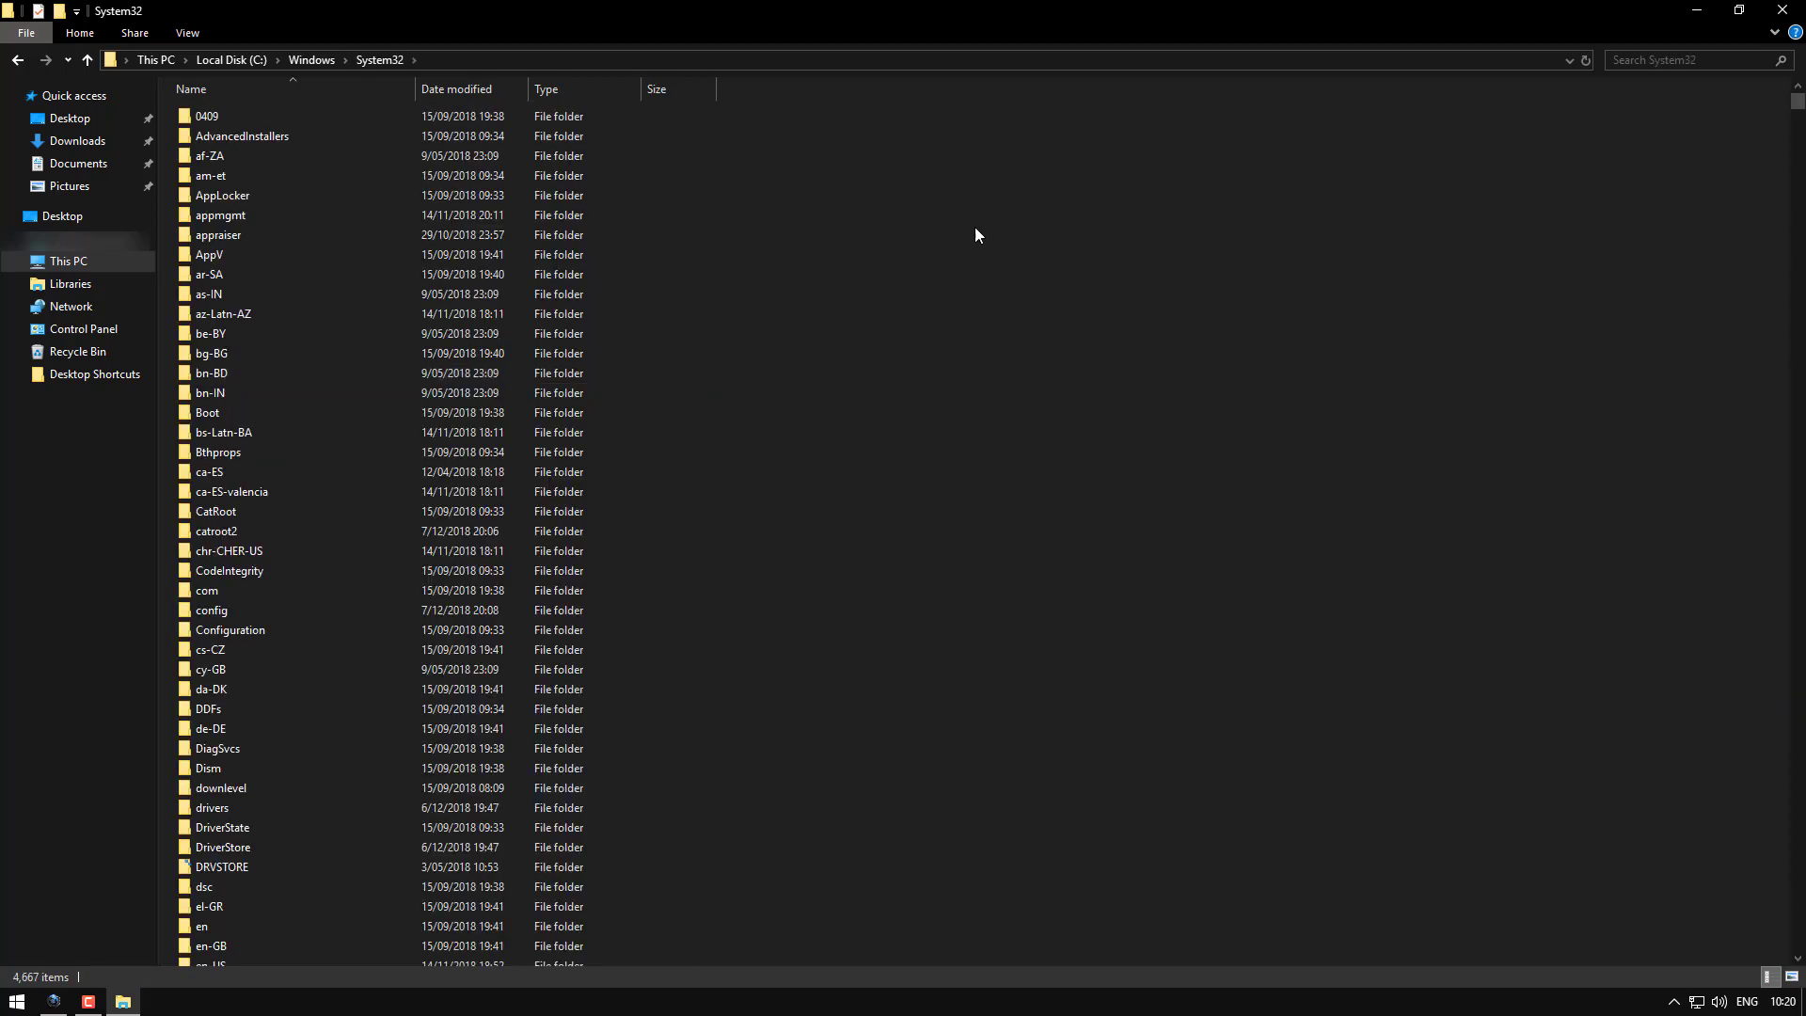
# Step: Paste blank.ico into System32 with administrator permission, then return to Local Disk (C:)
pyautogui.rightClick(948, 230)
pyautogui.click(985, 337)
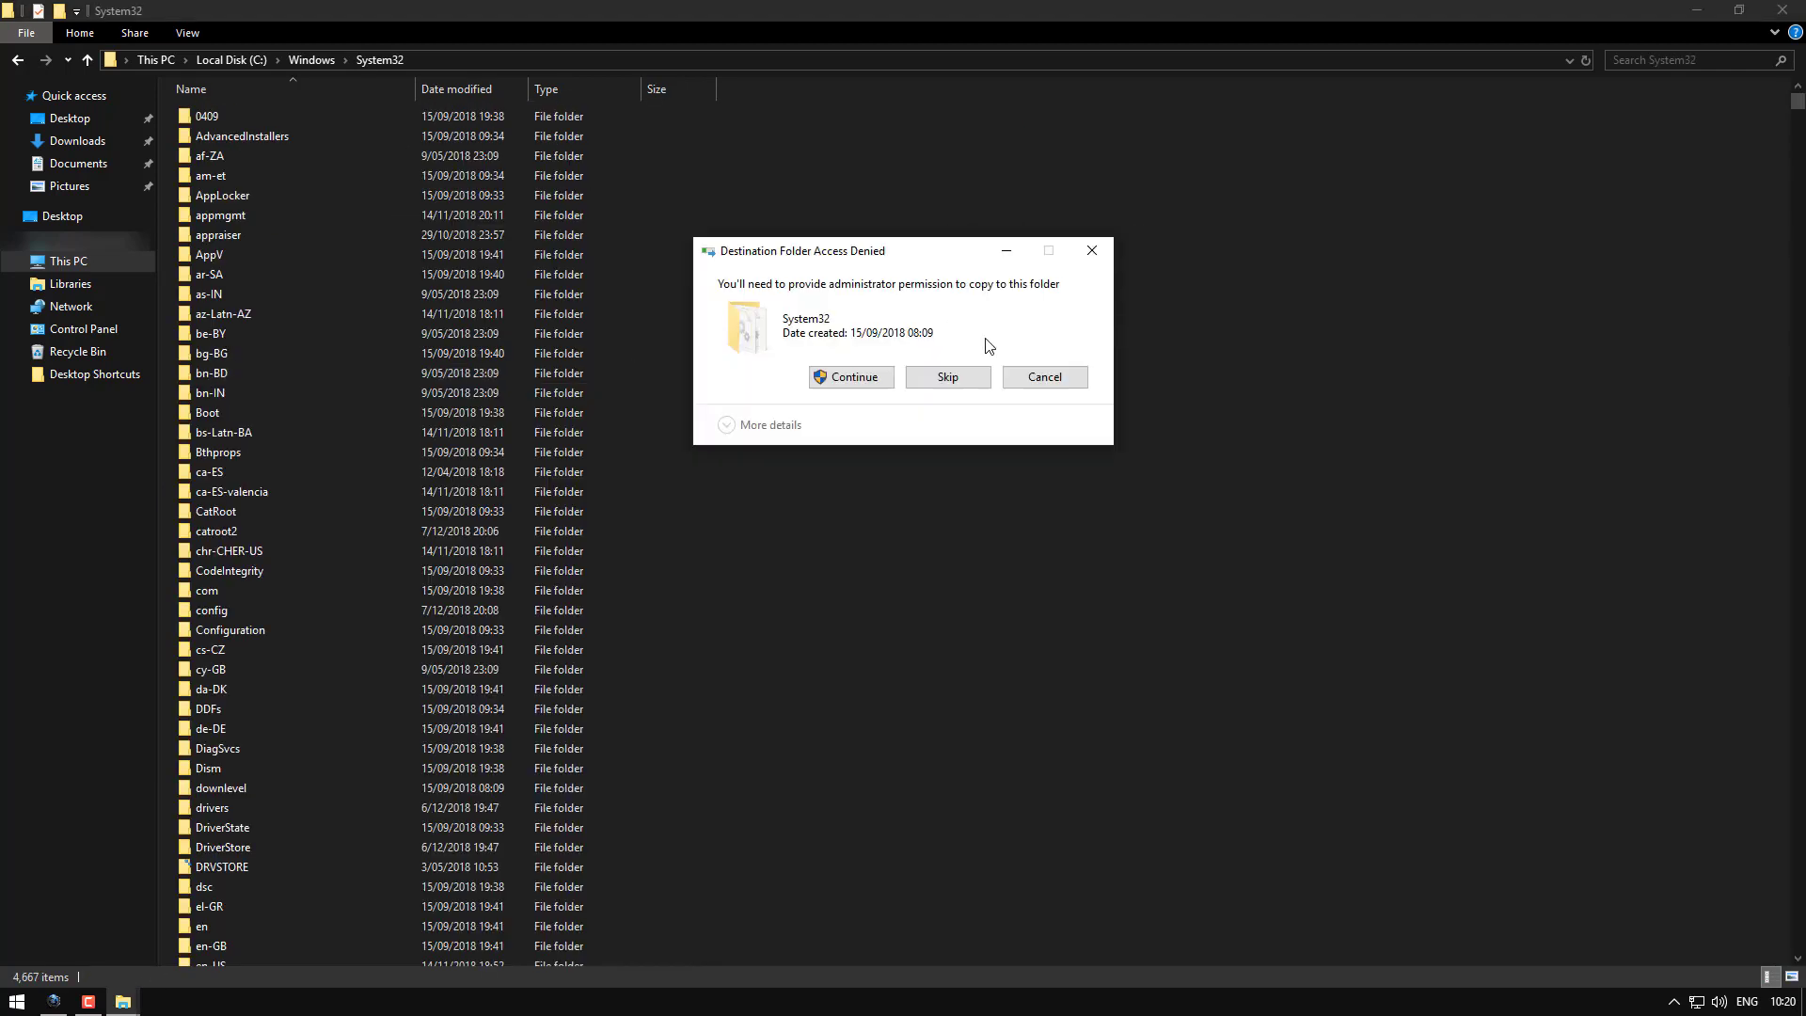
pyautogui.click(849, 381)
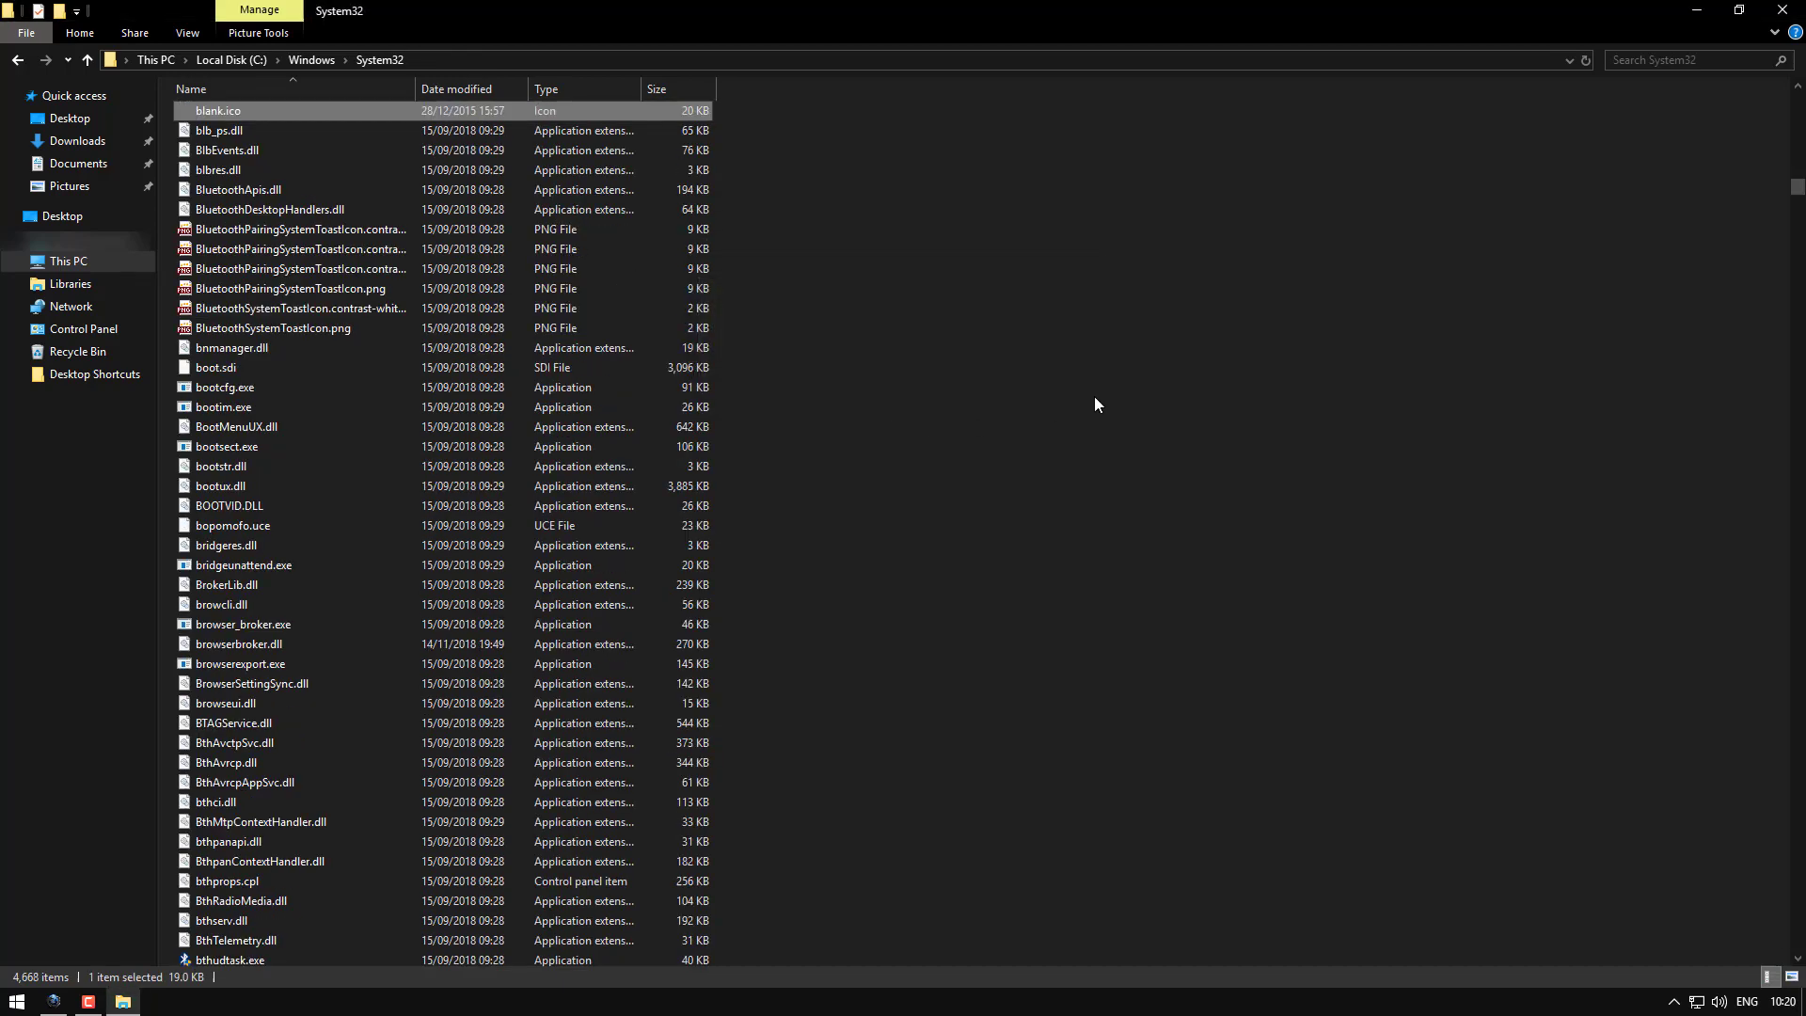
pyautogui.click(1062, 393)
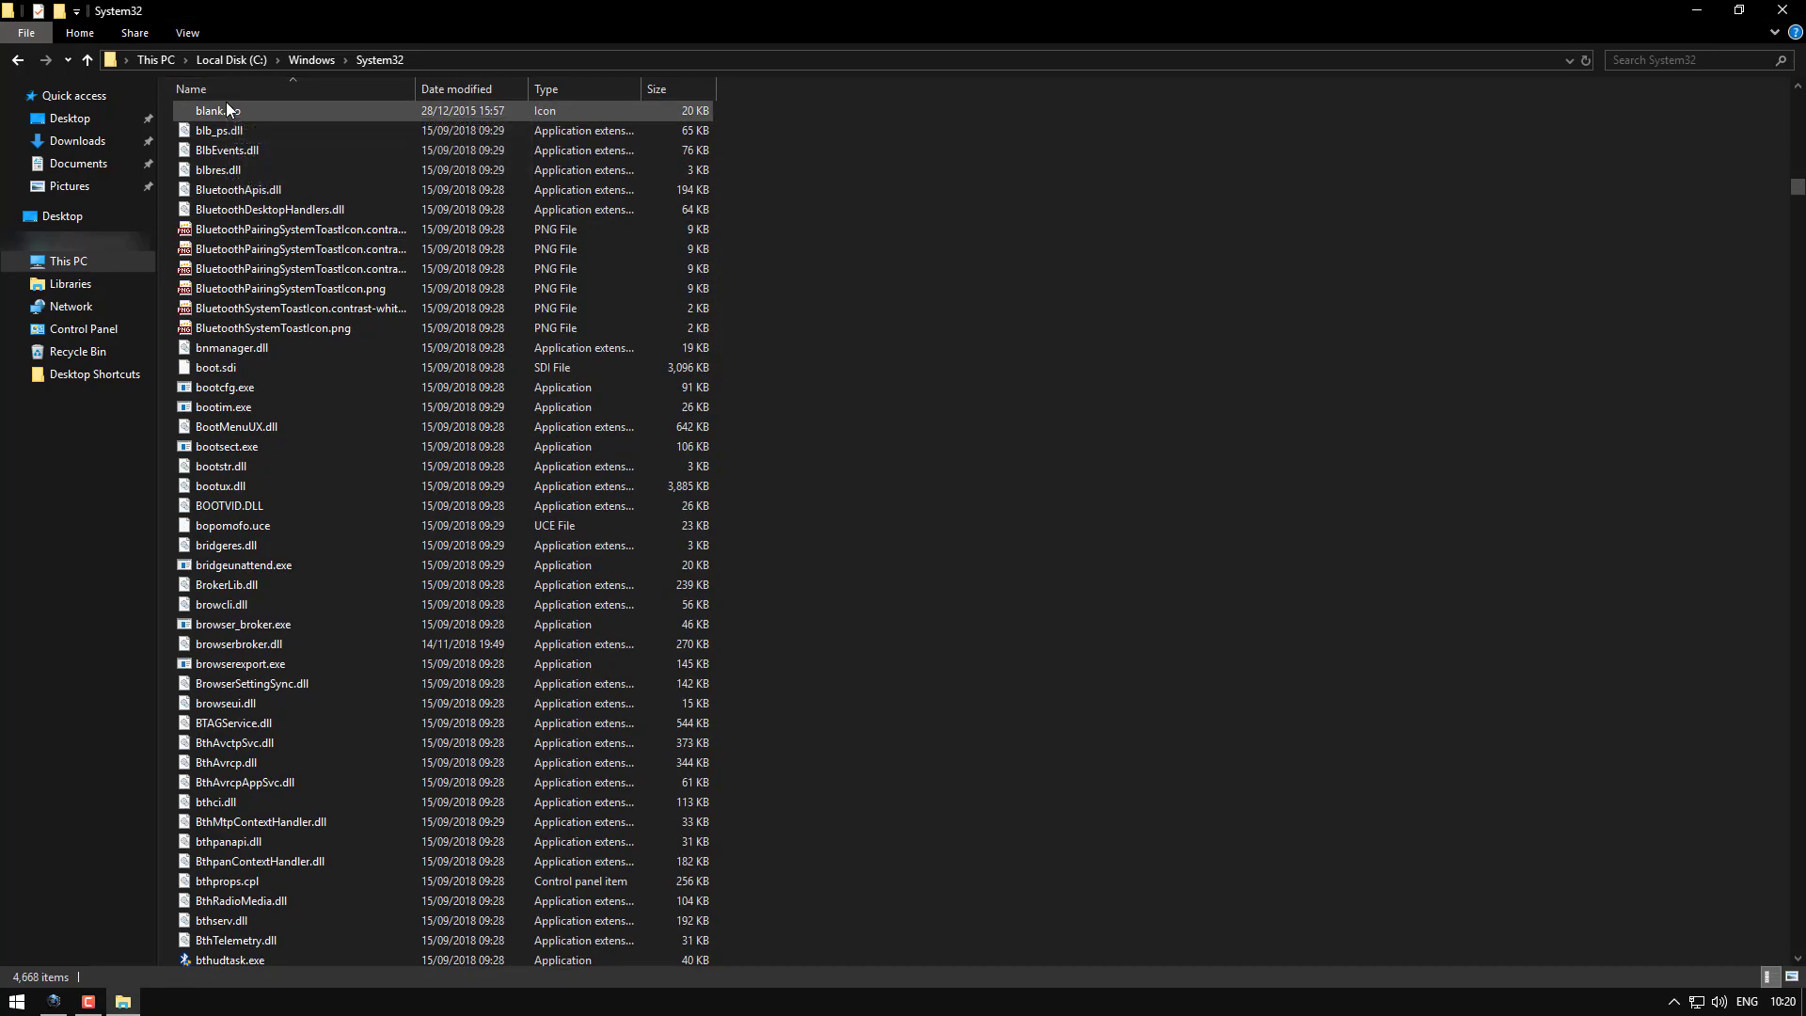
pyautogui.click(17, 60)
pyautogui.click(17, 61)
pyautogui.click(1374, 195)
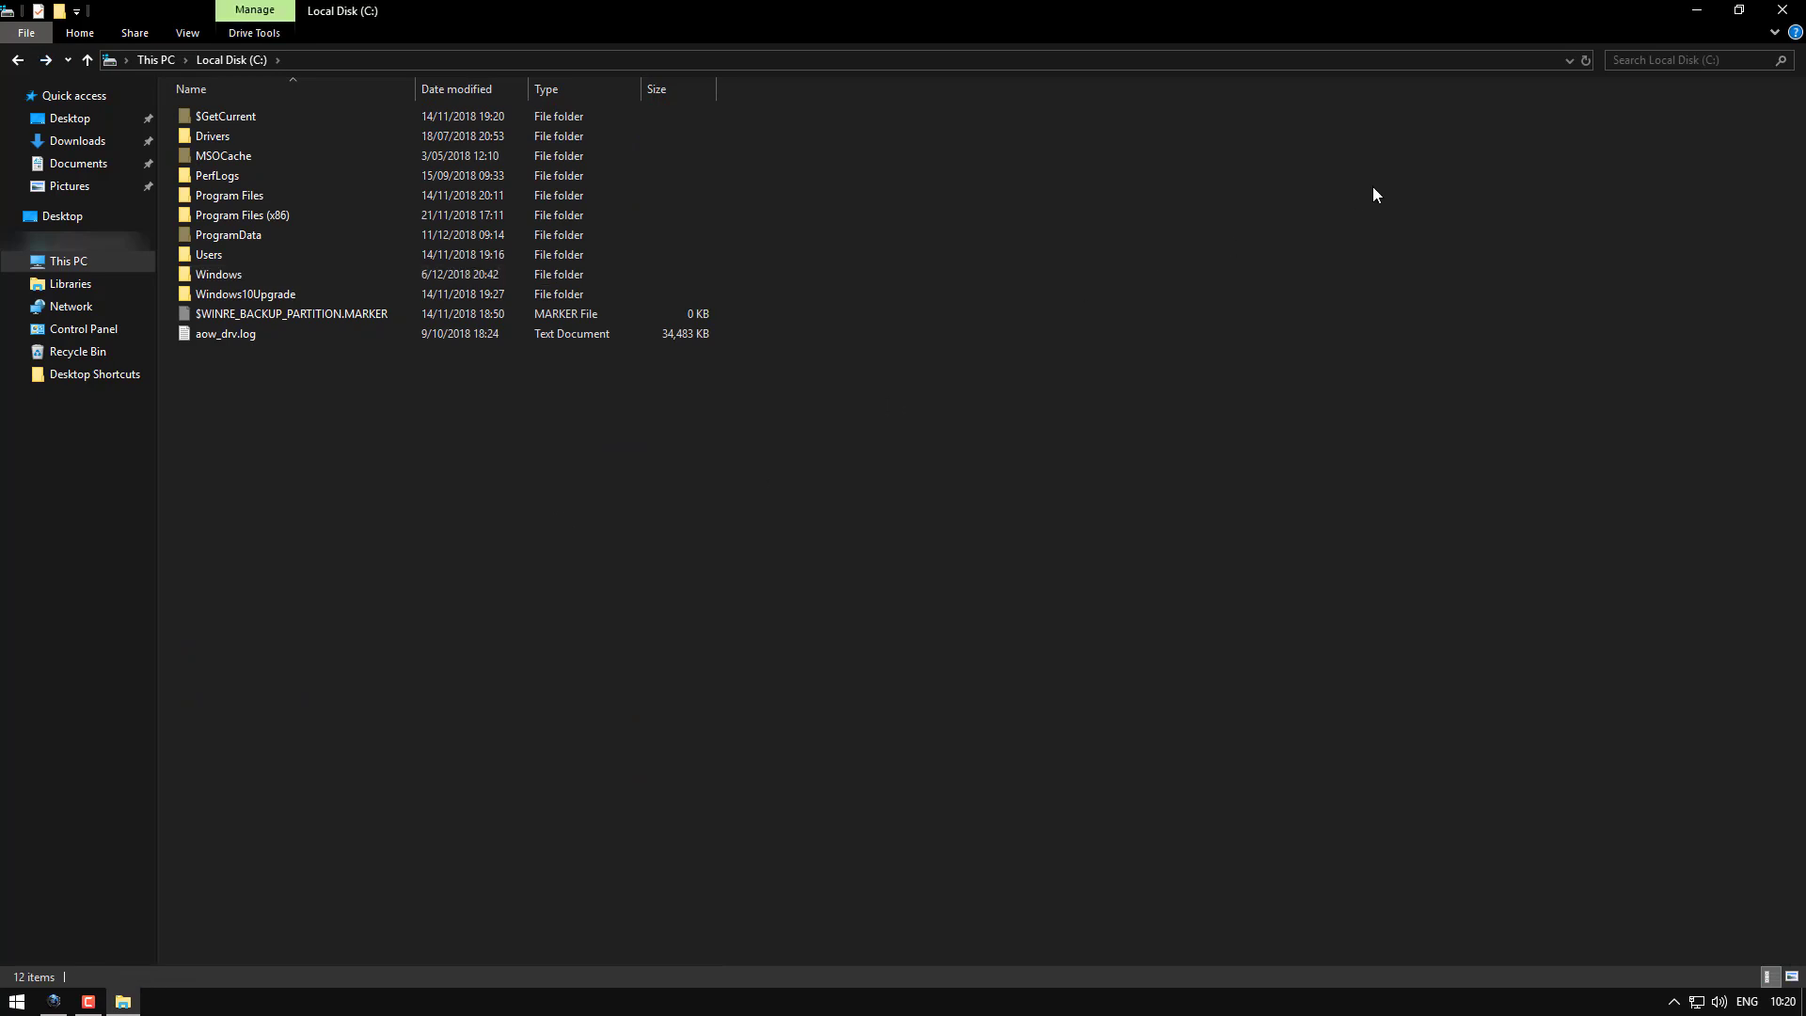
# Step: Close File Explorer and launch Registry Editor from a Start search for 'reg'
pyautogui.click(1781, 10)
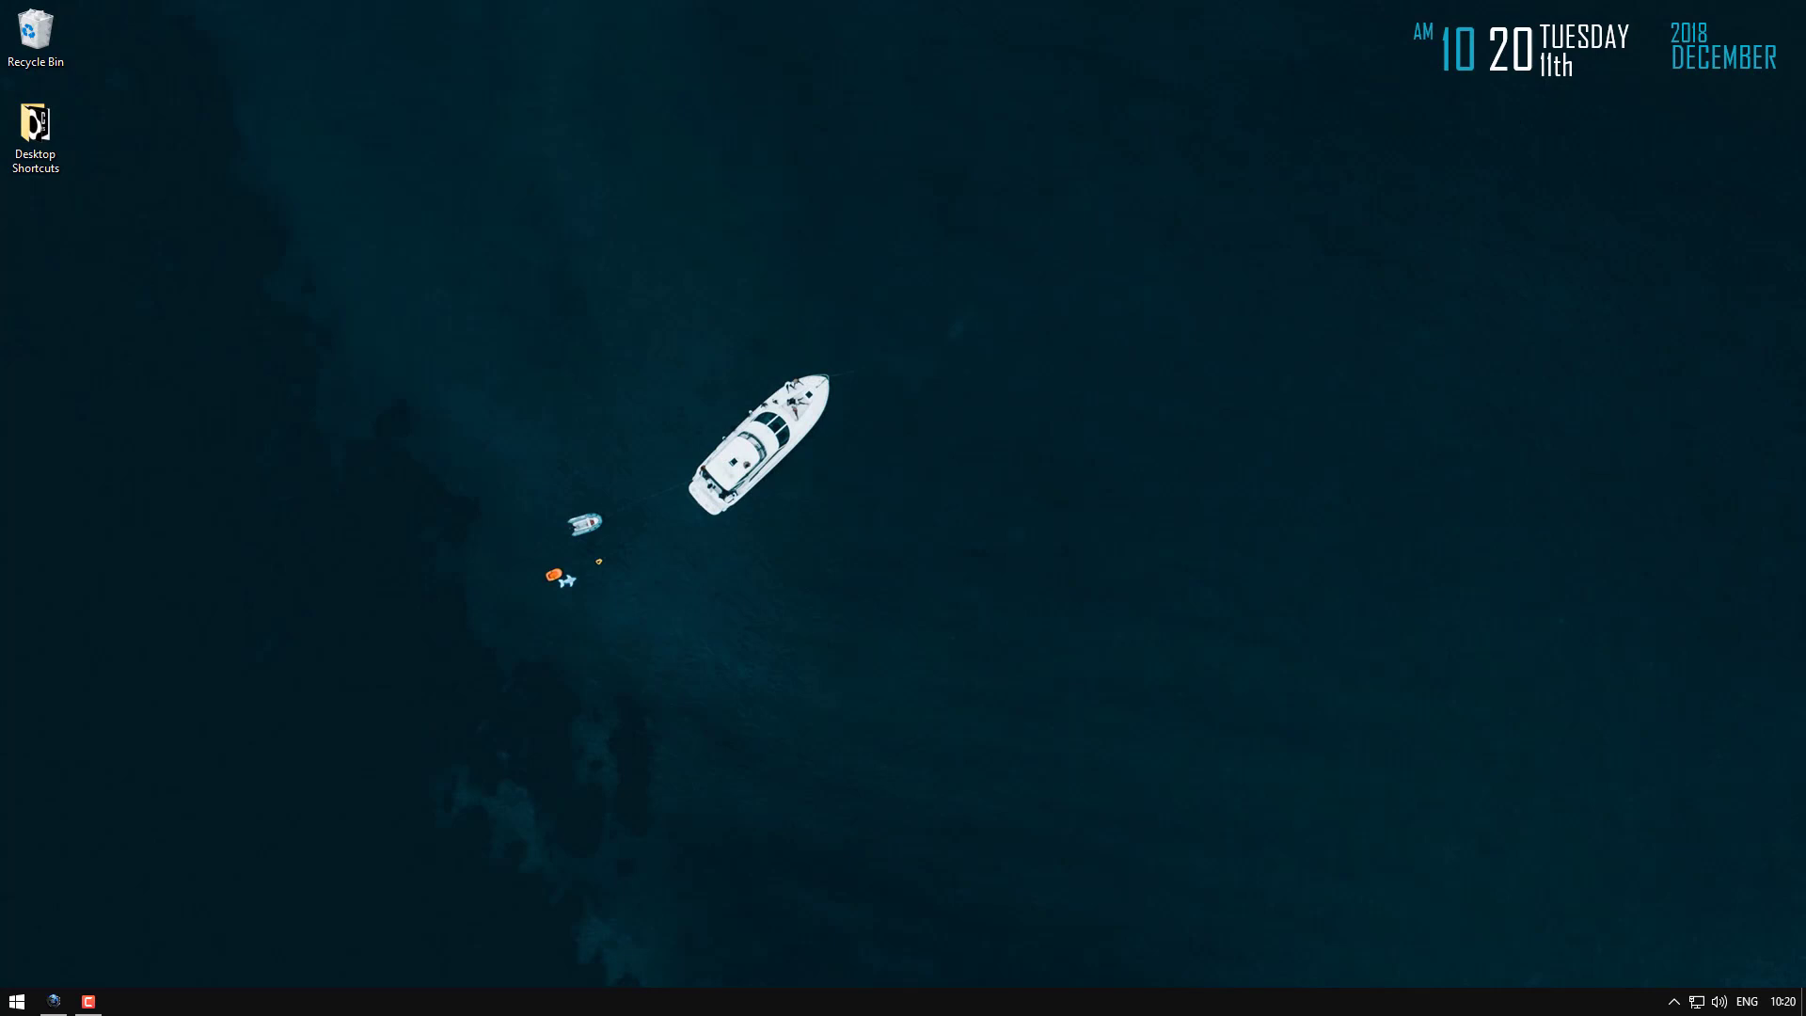
pyautogui.press('super')
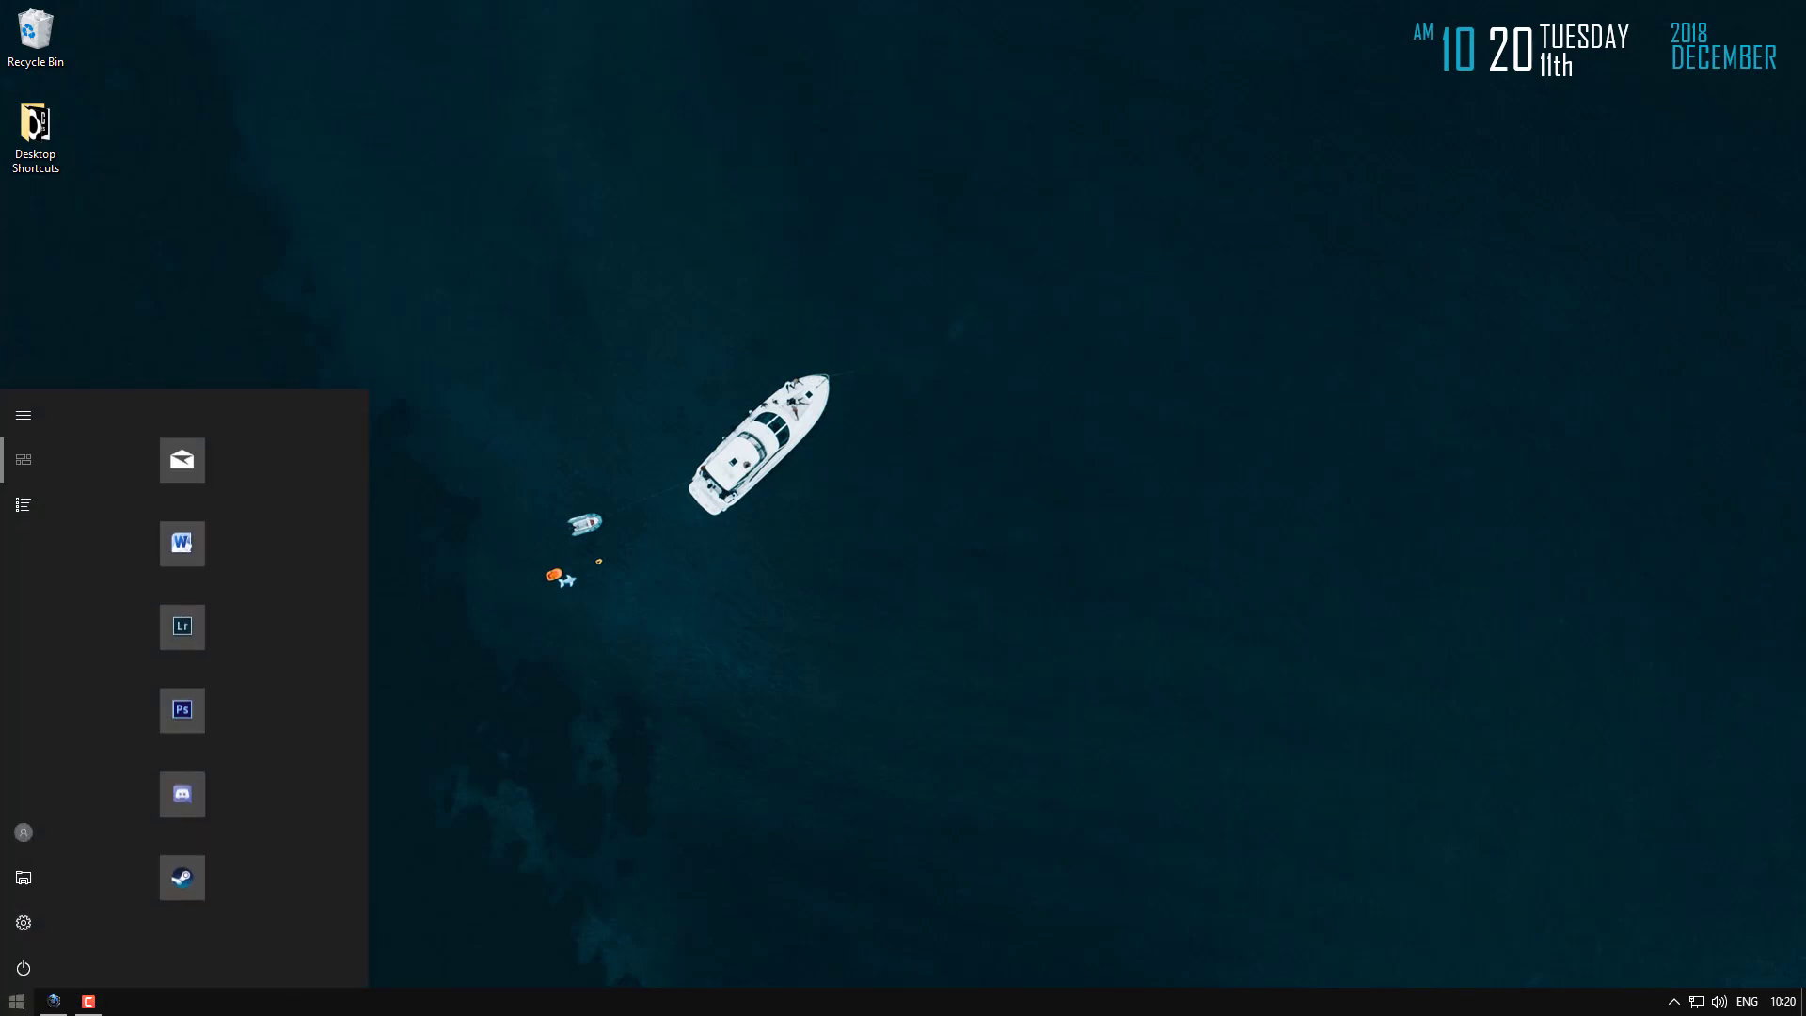
pyautogui.write('reg')
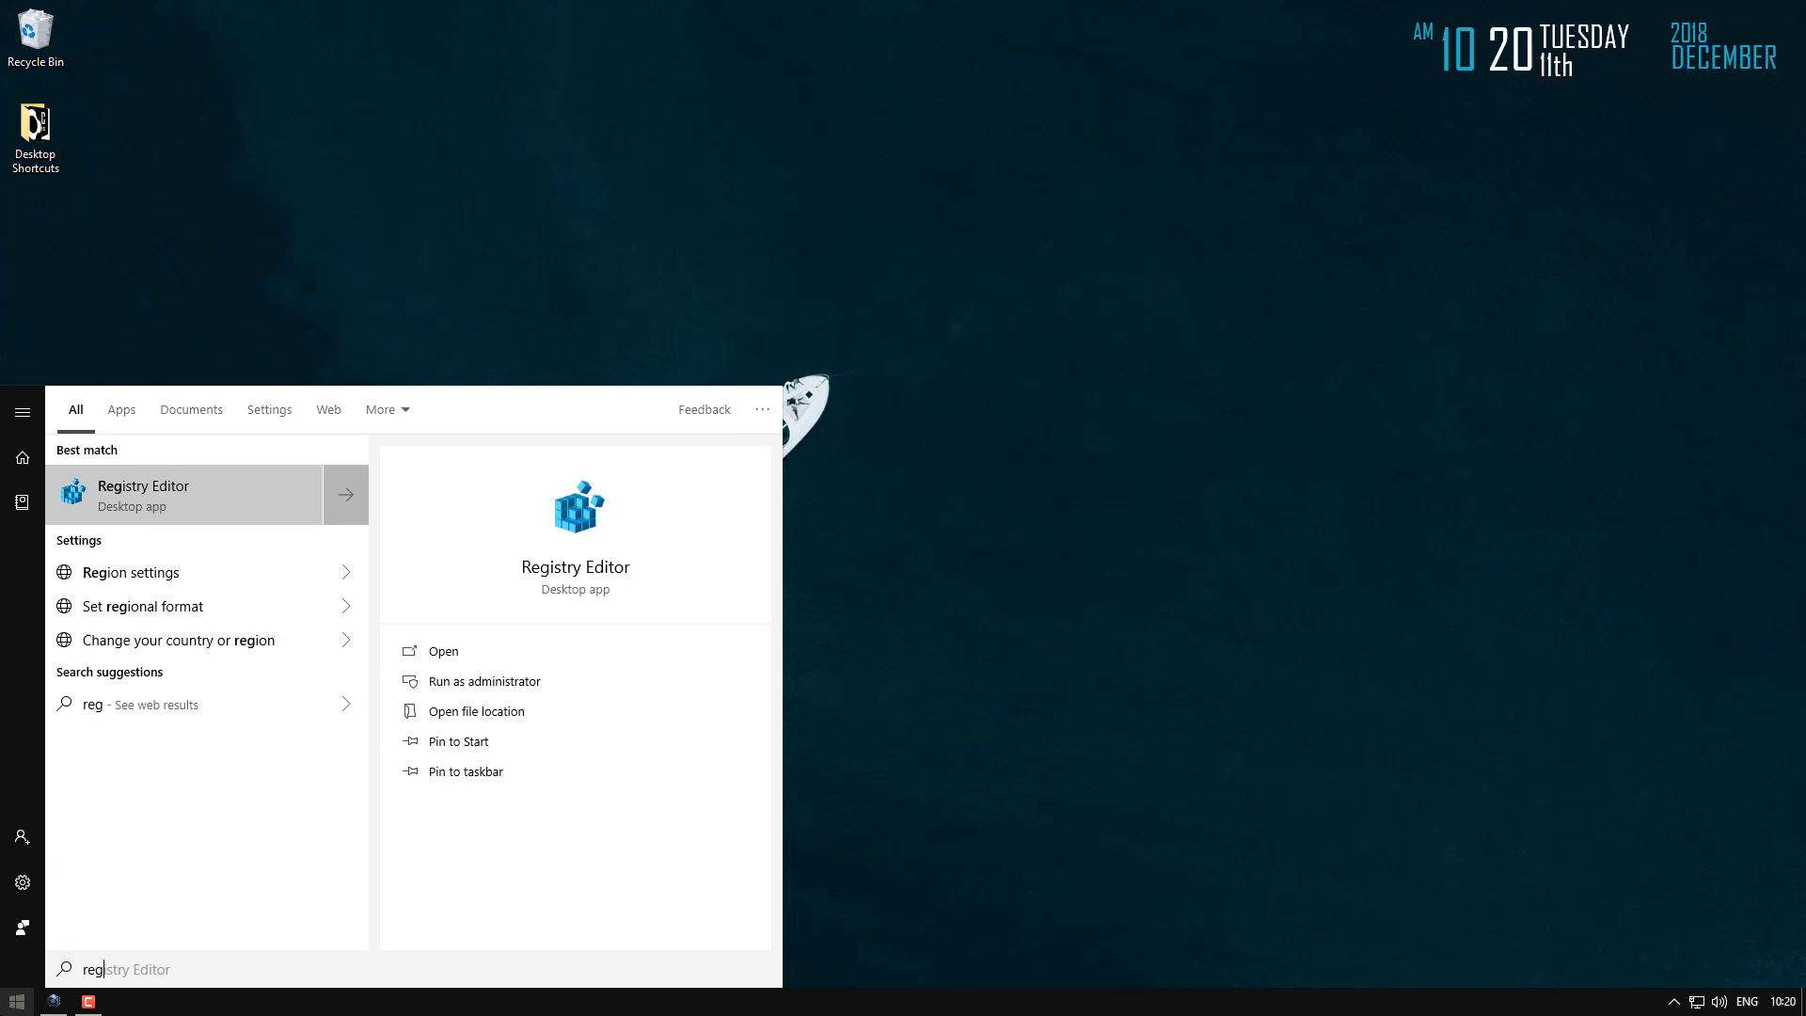
pyautogui.click(228, 485)
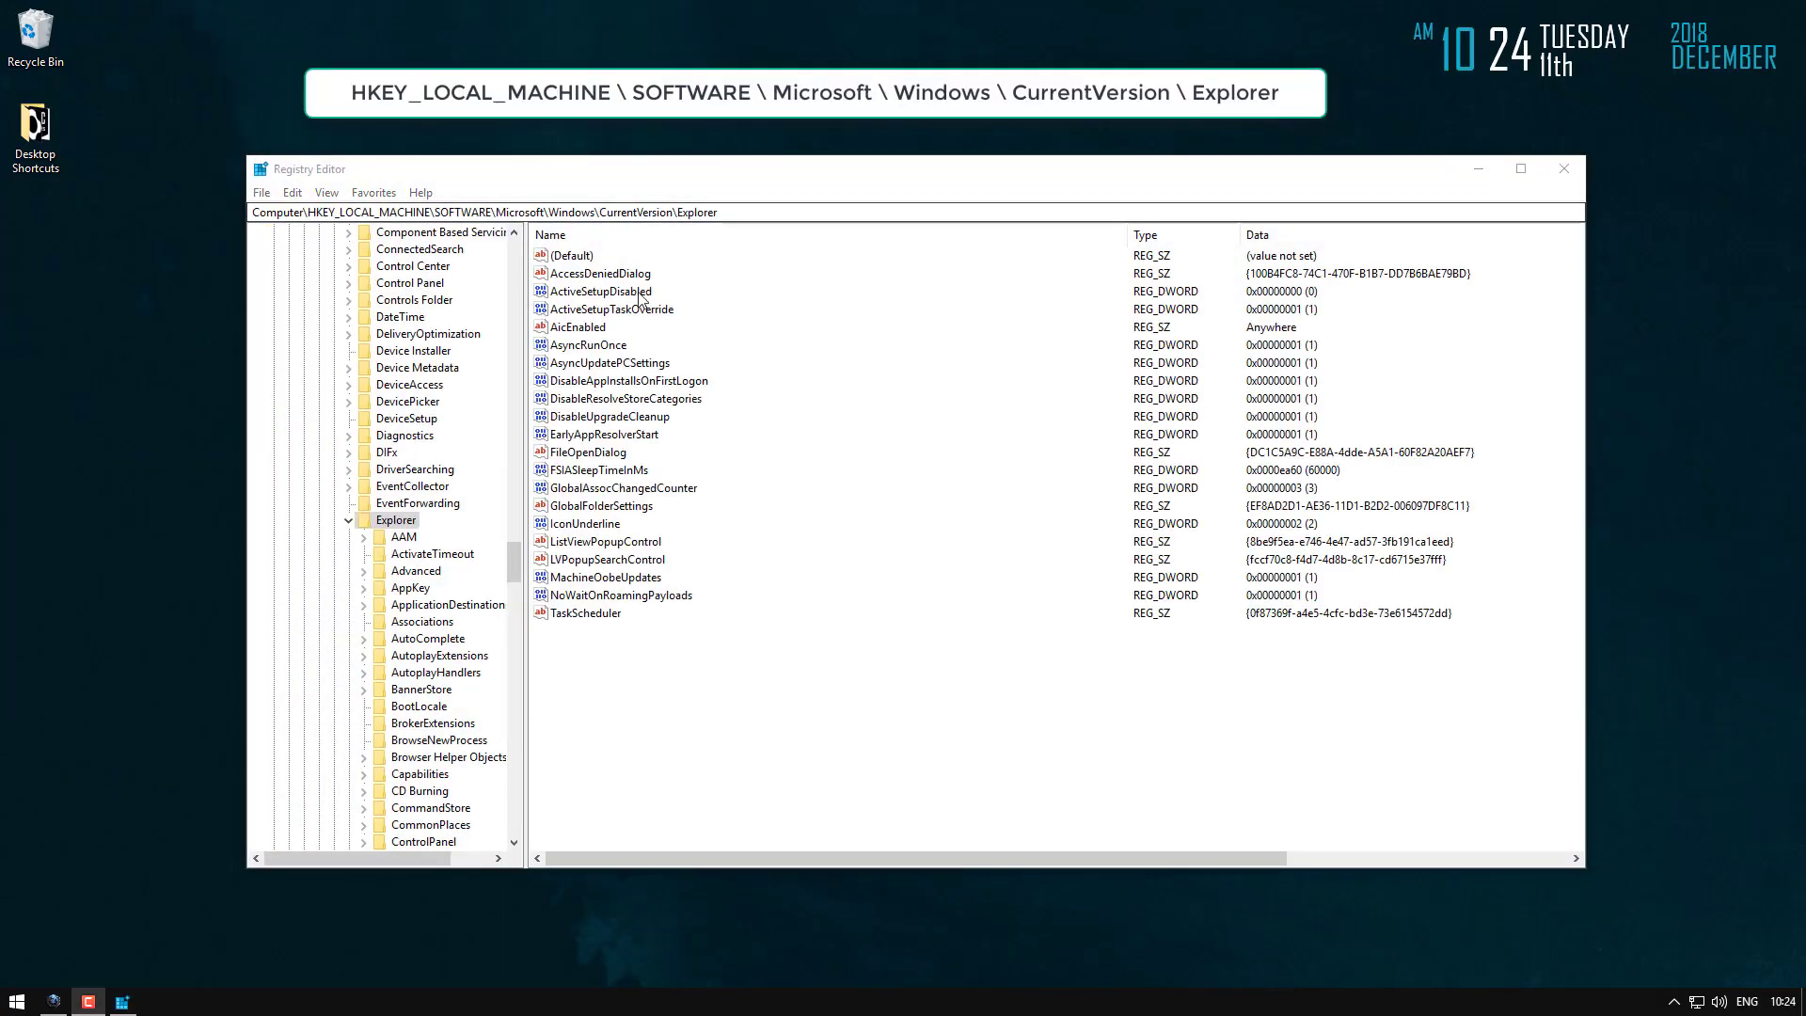
# Step: Add a subkey named 'Shell Icons' under the Explorer key and open it
pyautogui.moveTo(718, 211); pyautogui.dragTo(266, 212)
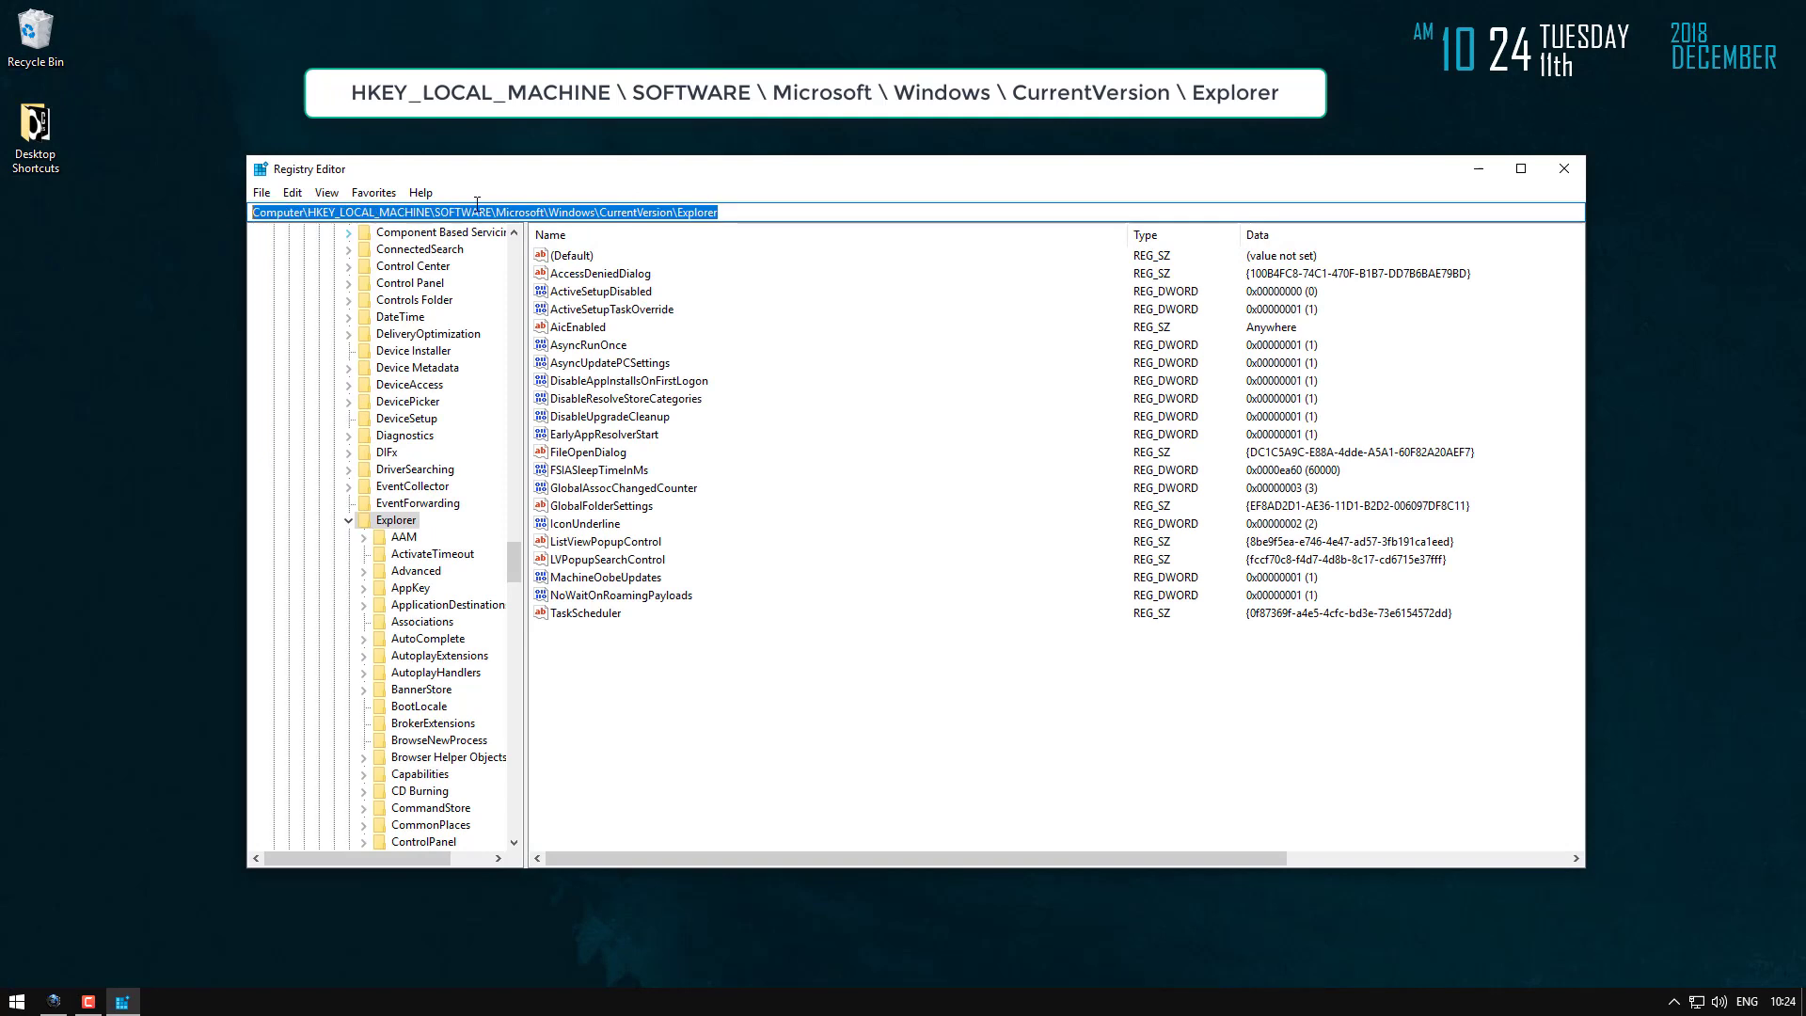
pyautogui.click(727, 213)
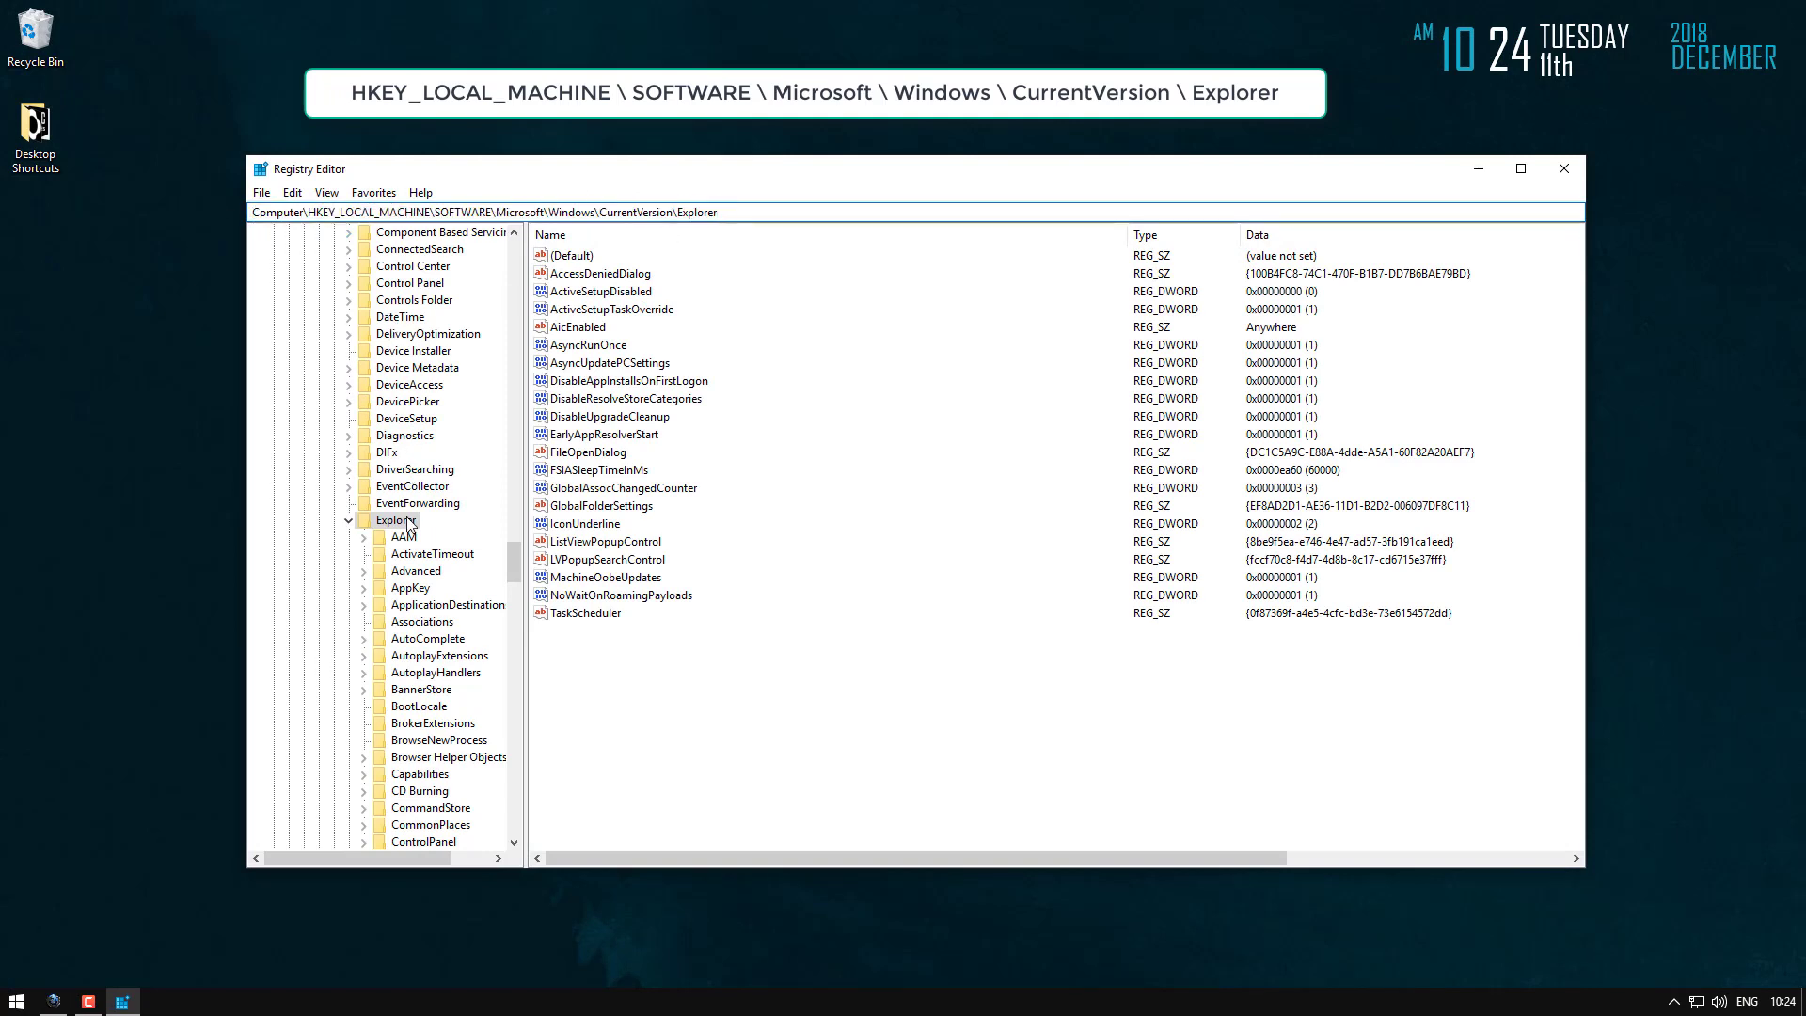
pyautogui.rightClick(363, 523)
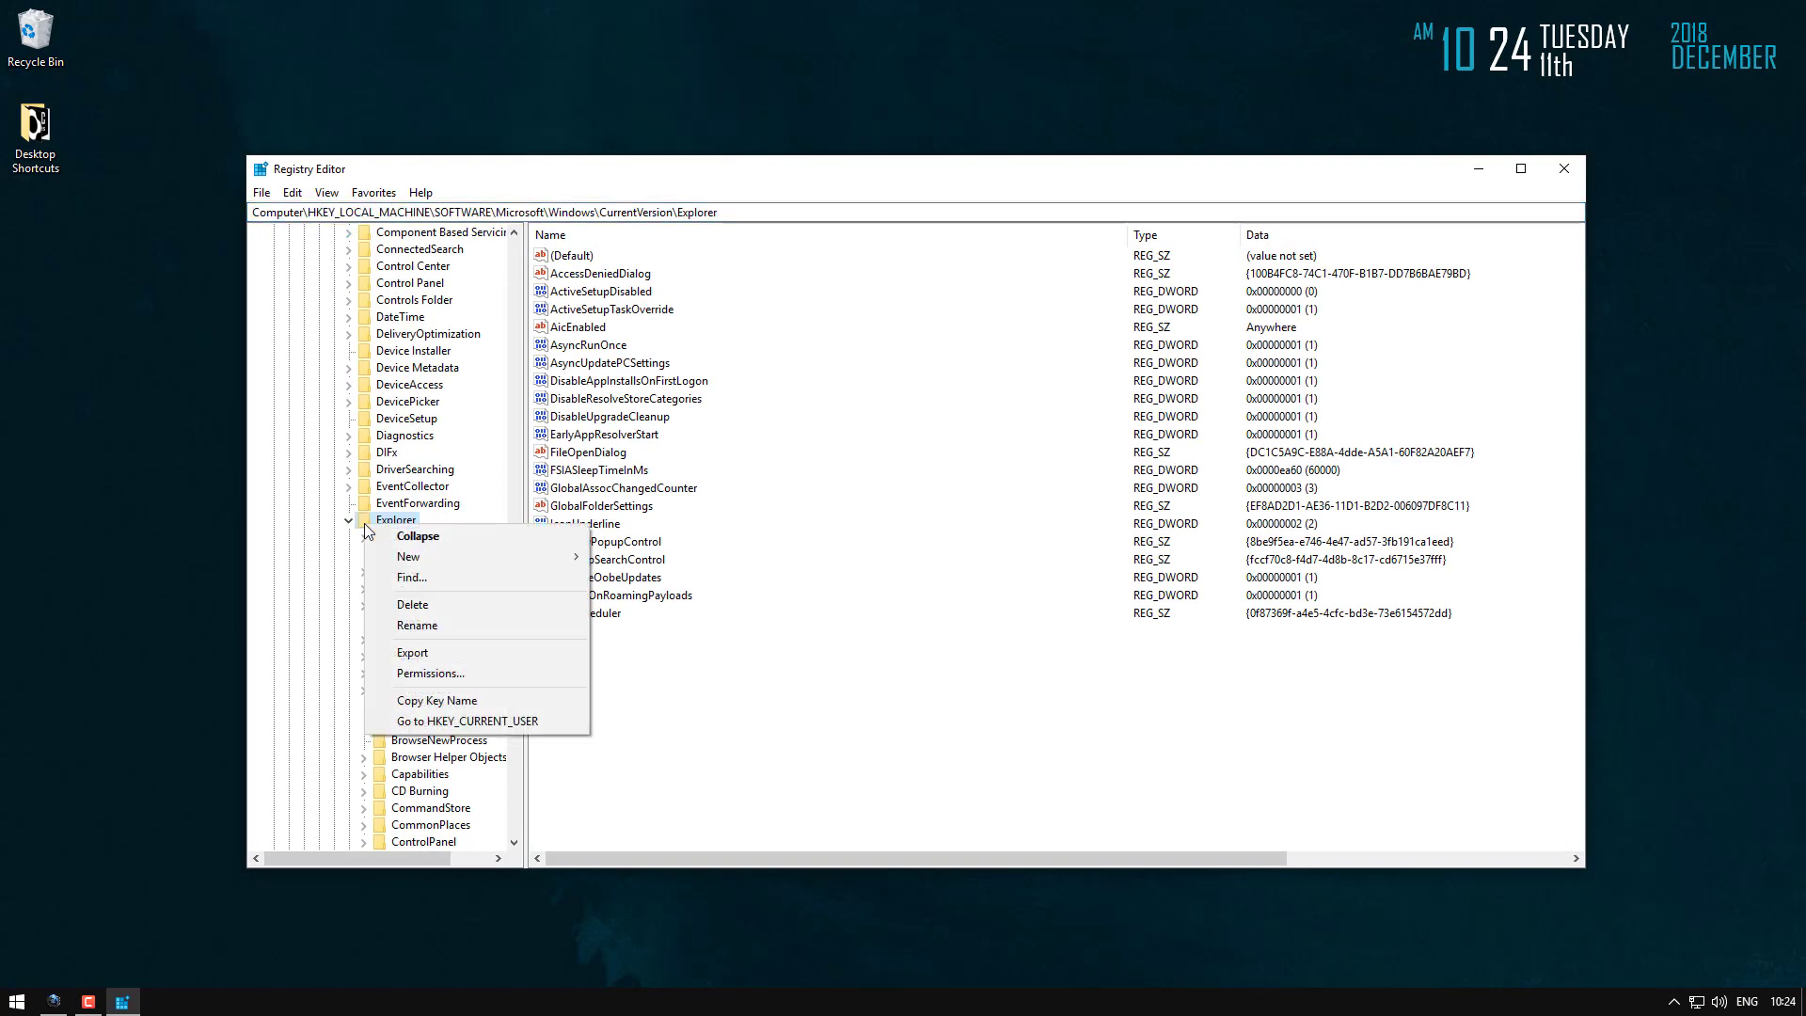
pyautogui.moveTo(433, 561)
pyautogui.click(626, 558)
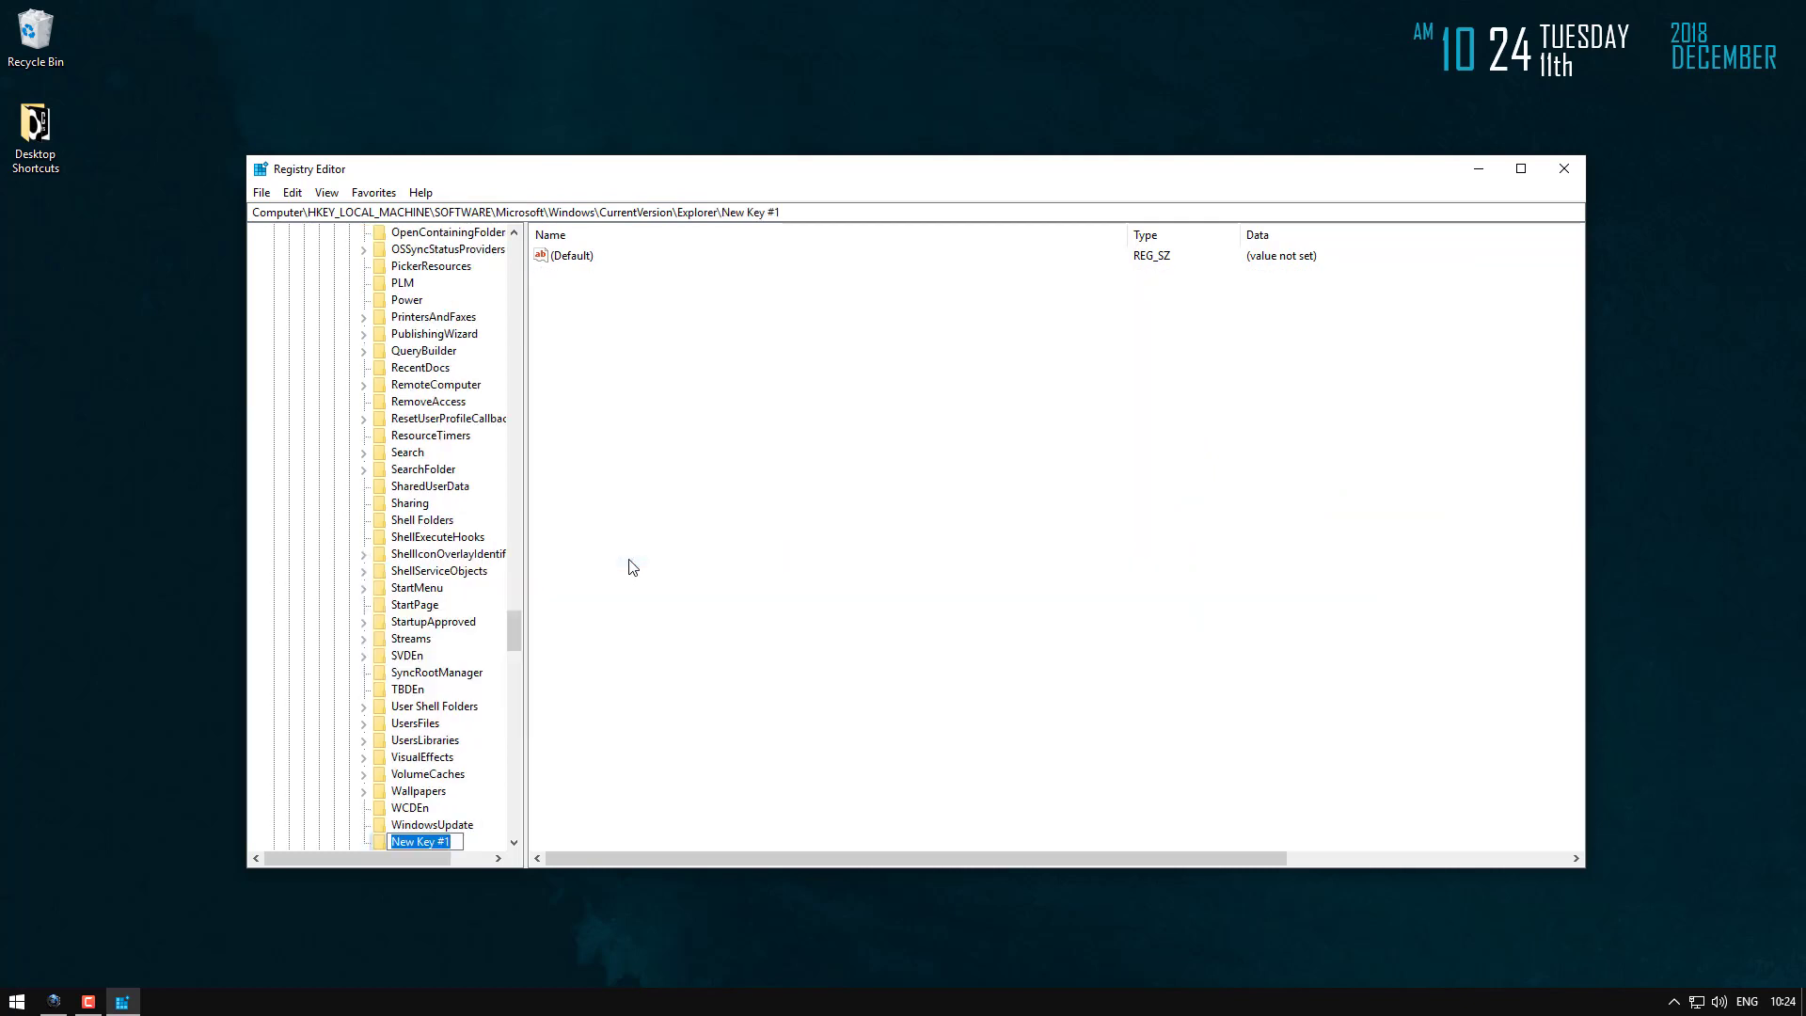
pyautogui.write('Shell Icons')
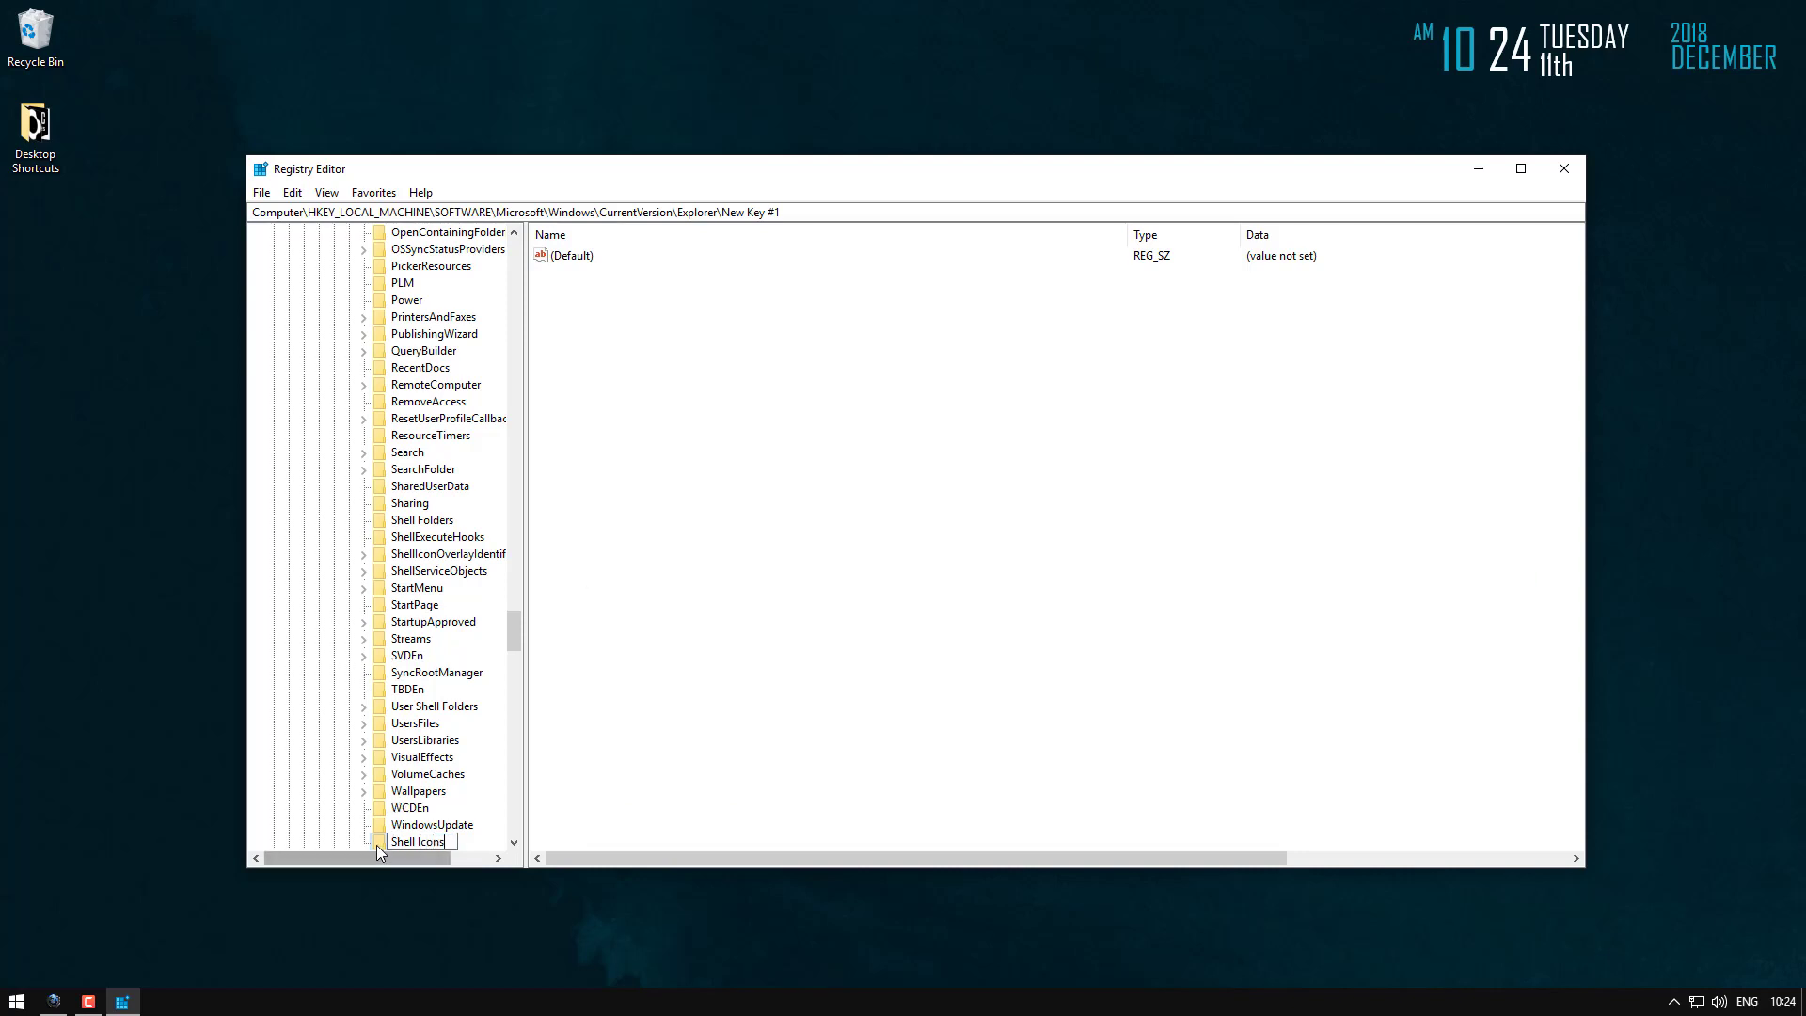
pyautogui.press('Return')
pyautogui.click(645, 347)
# Step: Add a string value named 179 to Shell Icons and open it for editing
pyautogui.rightClick(607, 331)
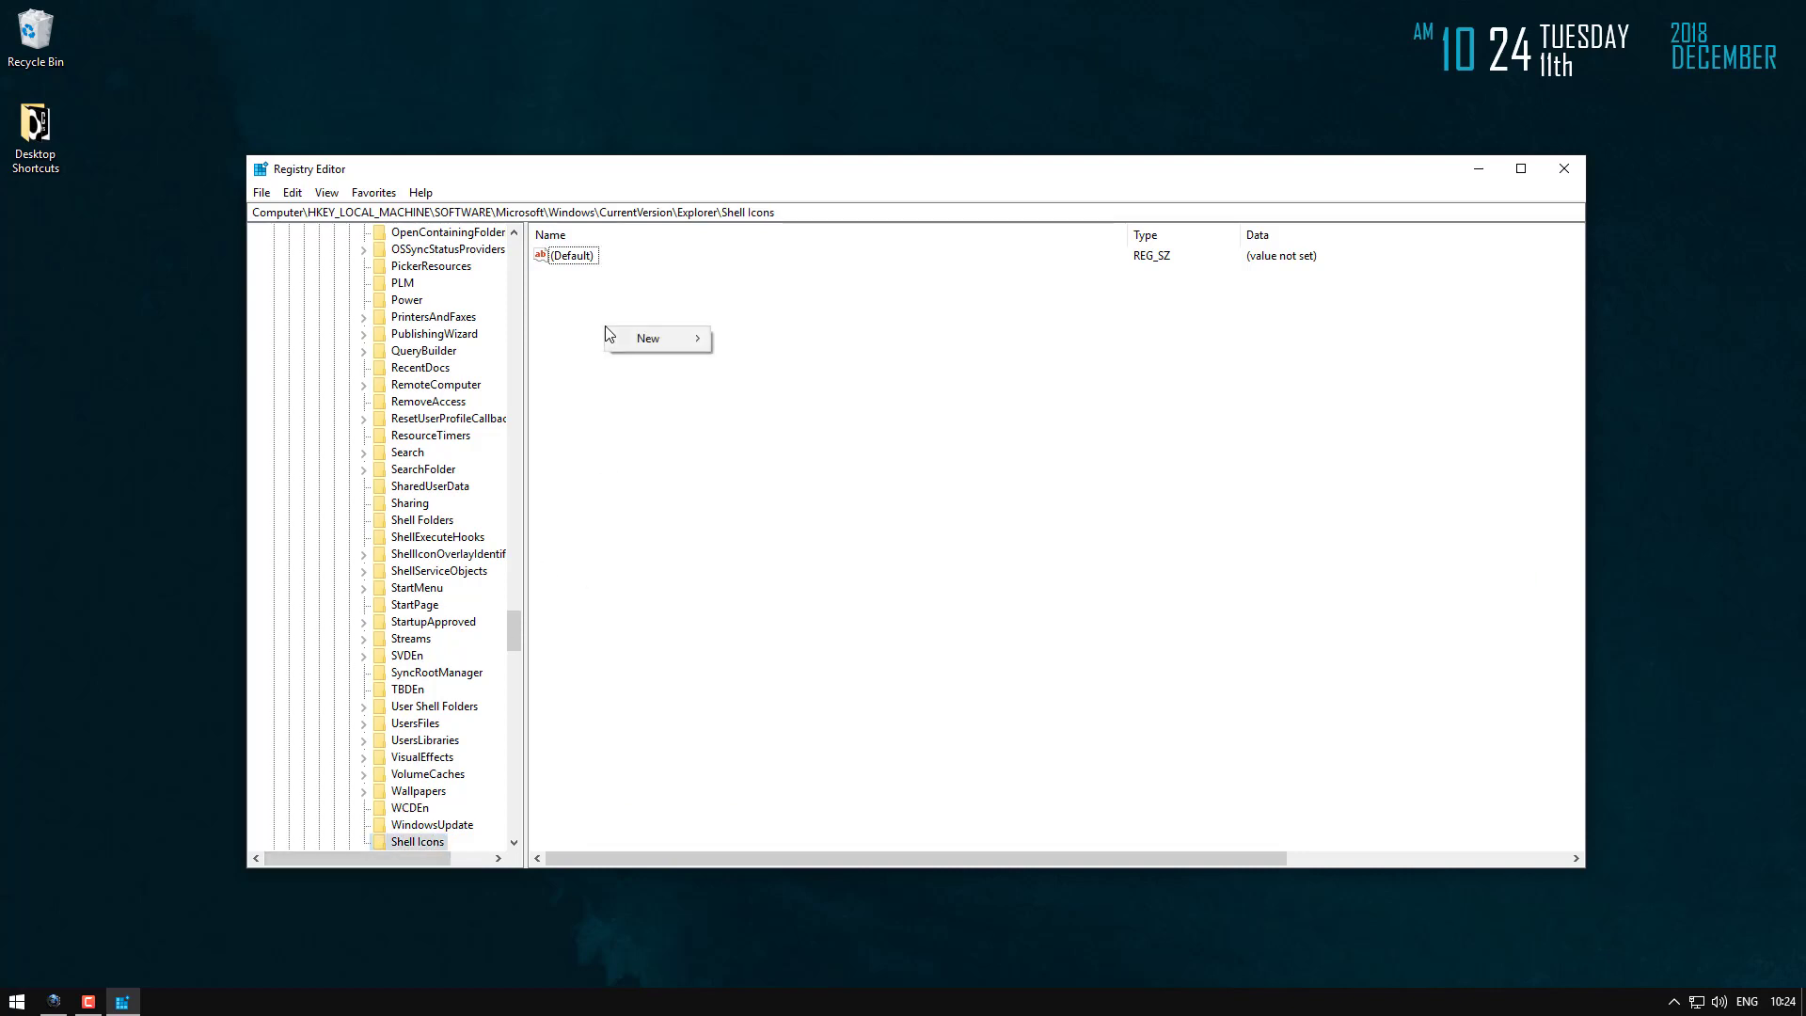
pyautogui.moveTo(628, 337)
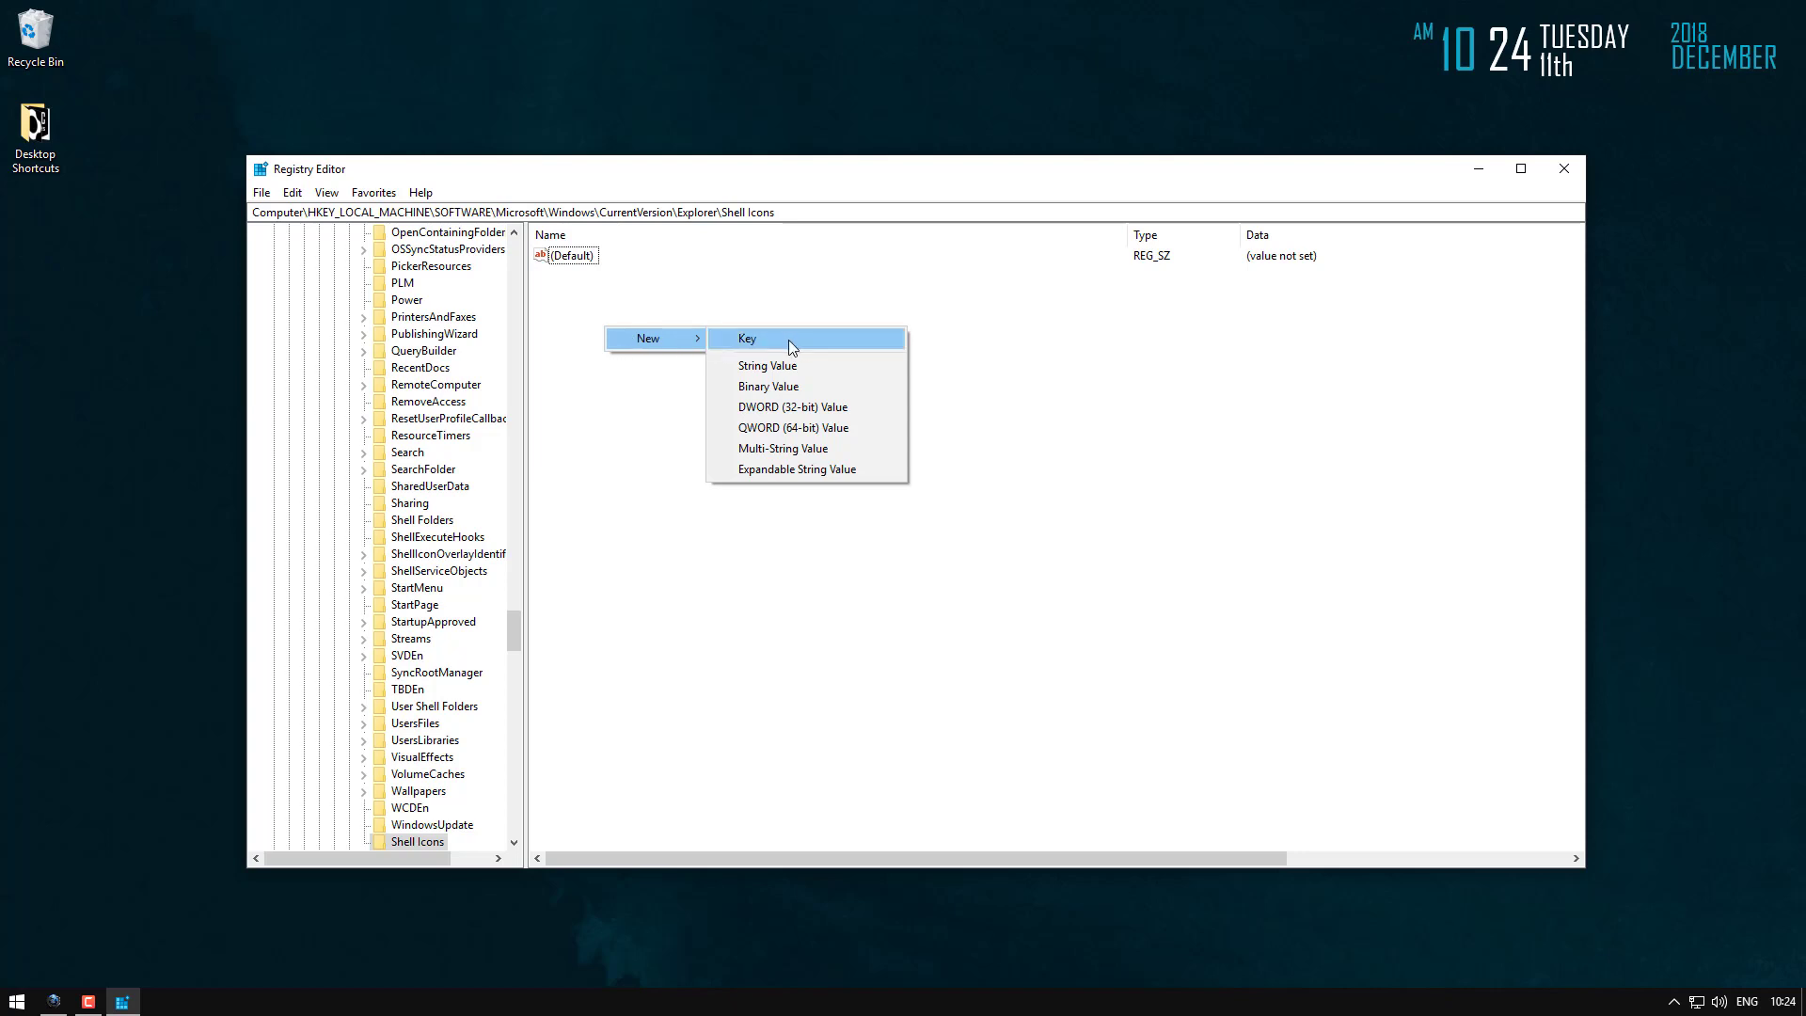
pyautogui.click(822, 366)
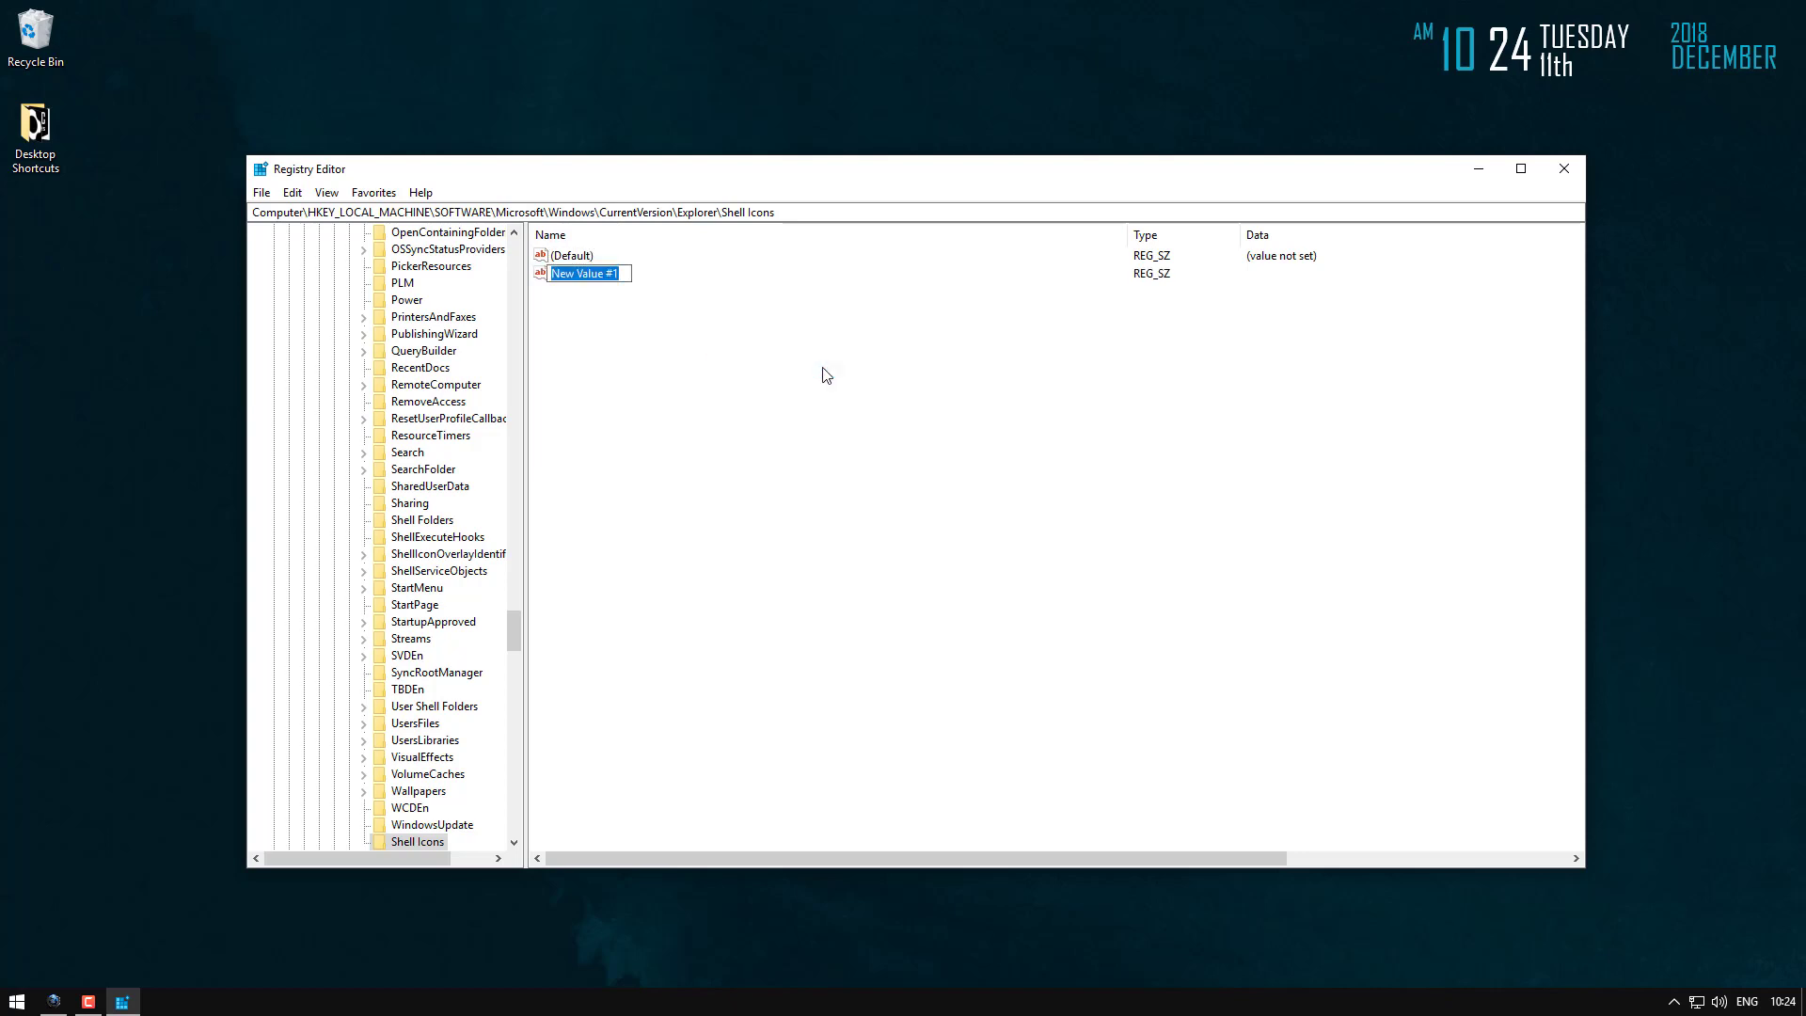
pyautogui.write('18')
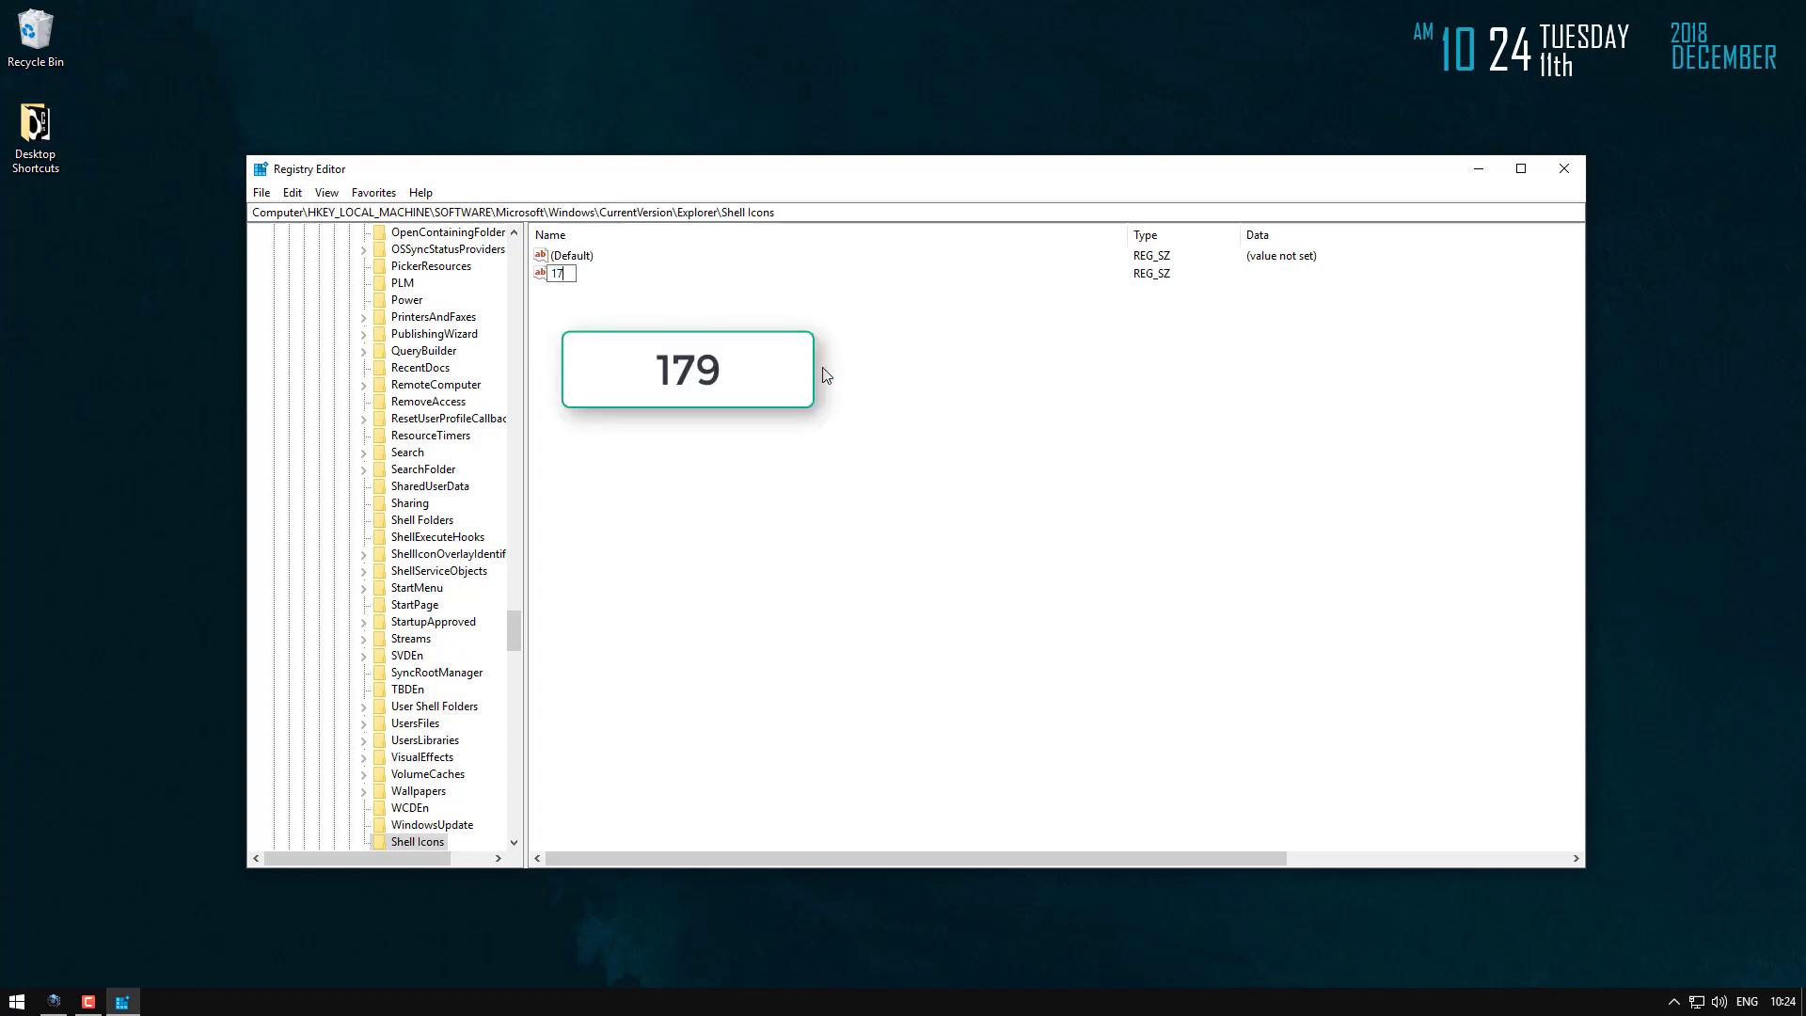
pyautogui.press('Return')
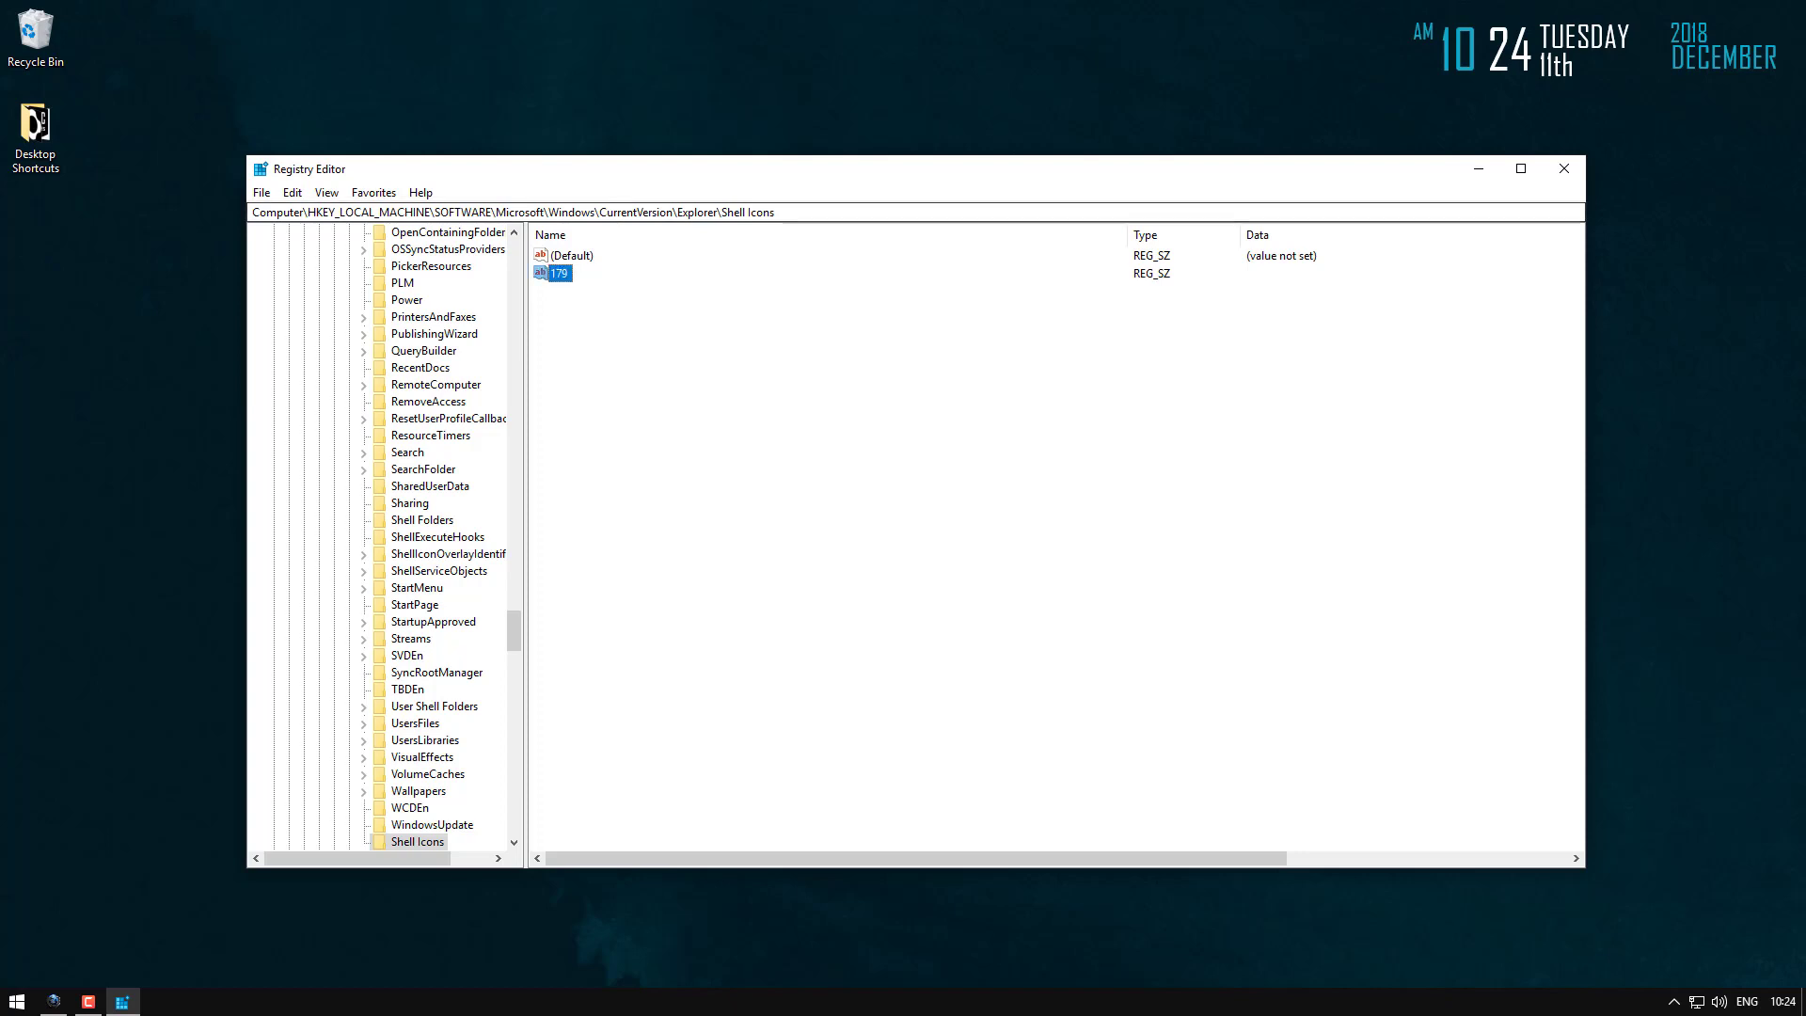
pyautogui.press('Return')
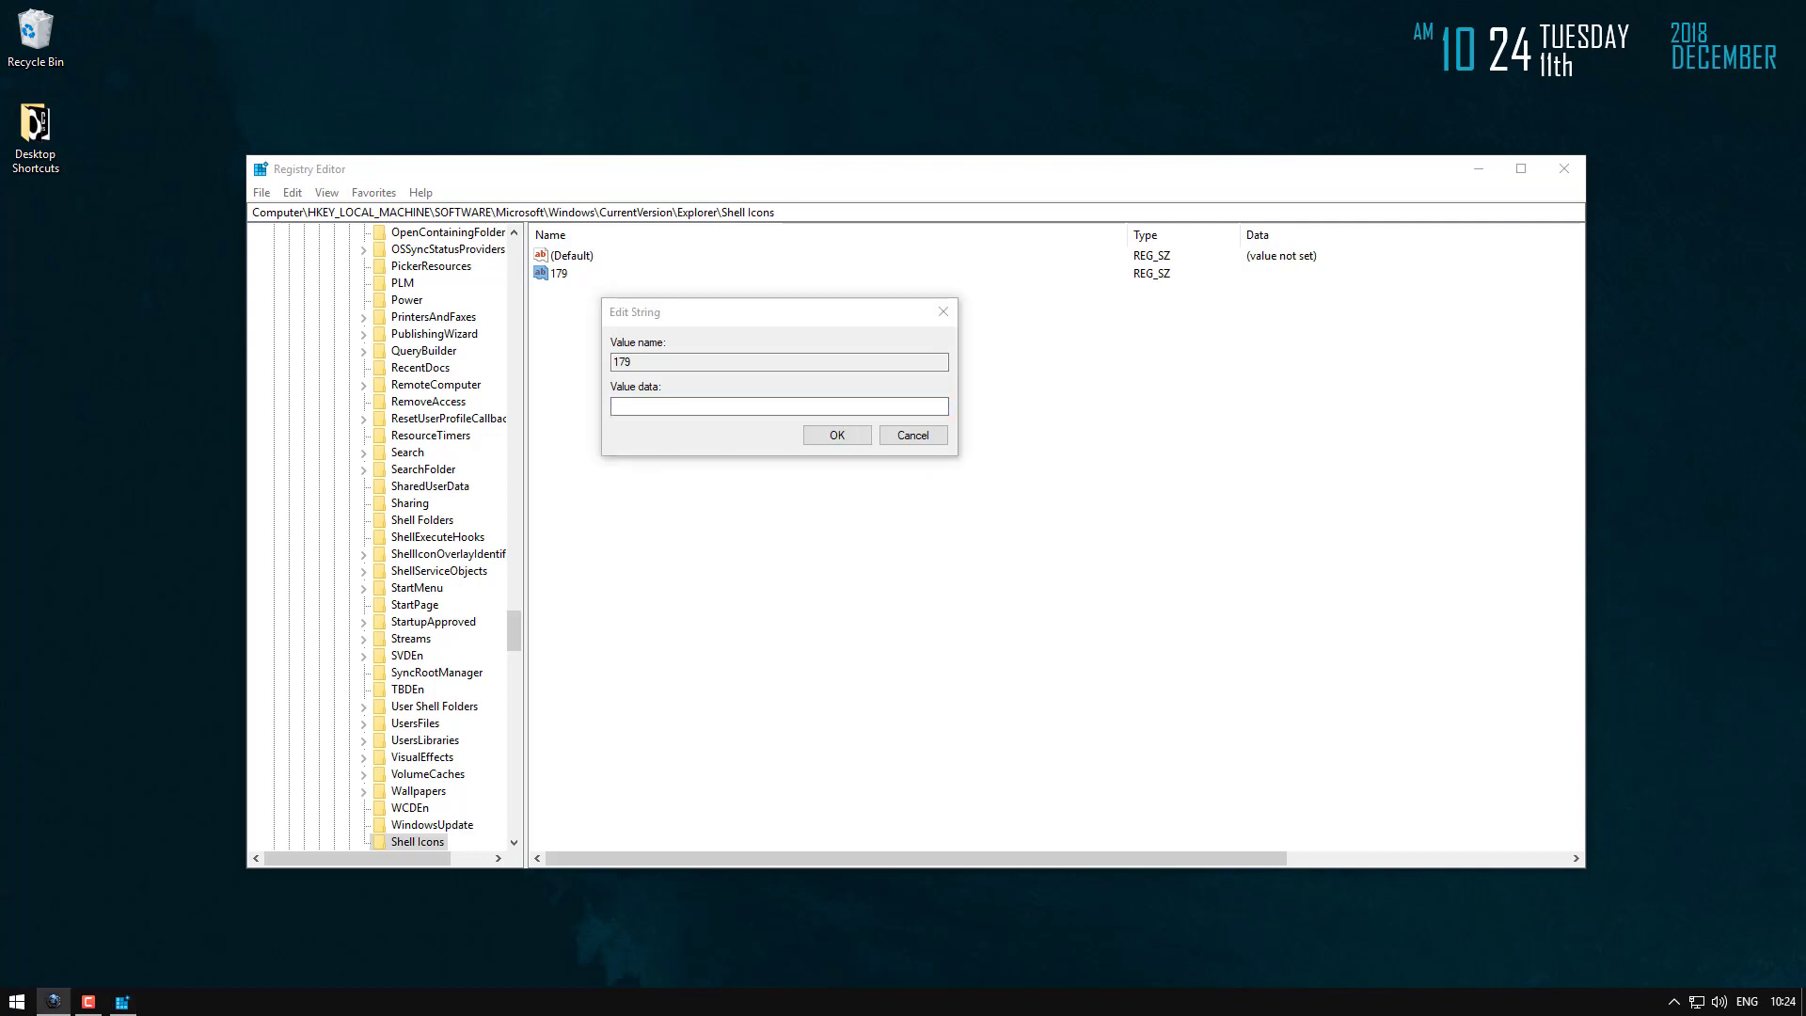
# Step: Set value 179's data to C:/Windows/System32/blank.ico, save, and close Registry Editor
pyautogui.click(726, 400)
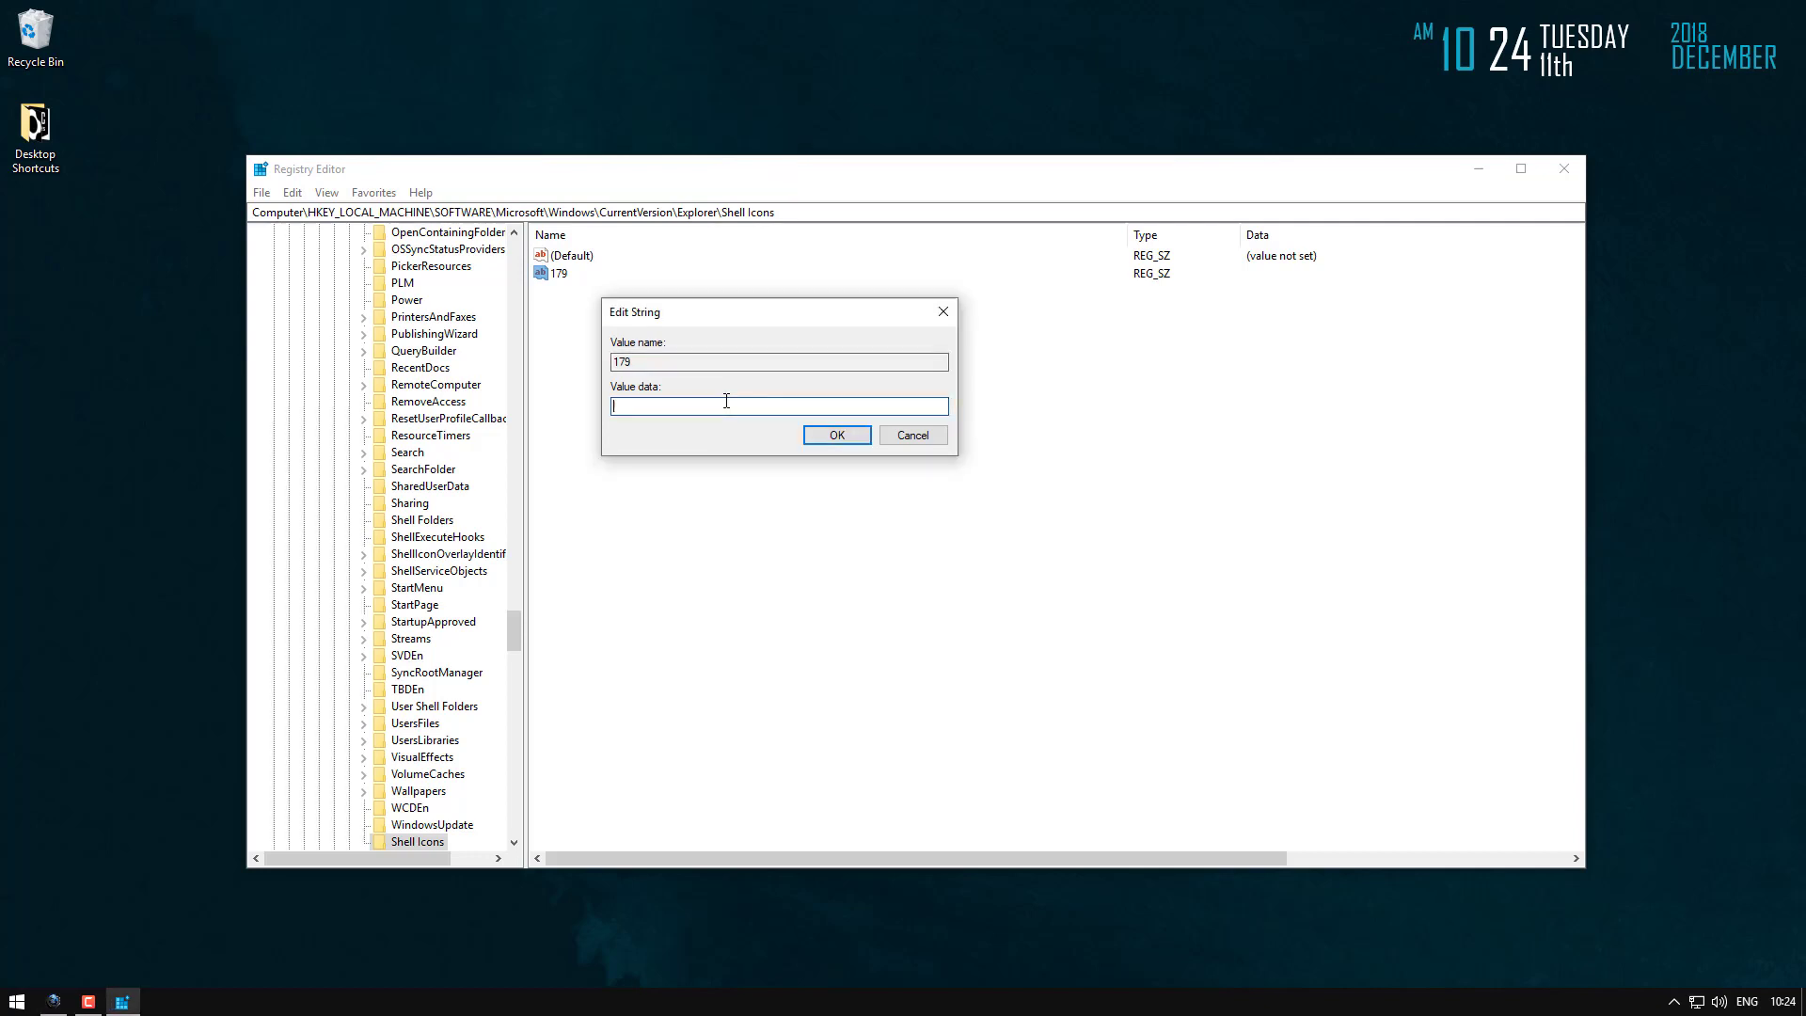
pyautogui.write('C: /Windows/System32/blank.ico')
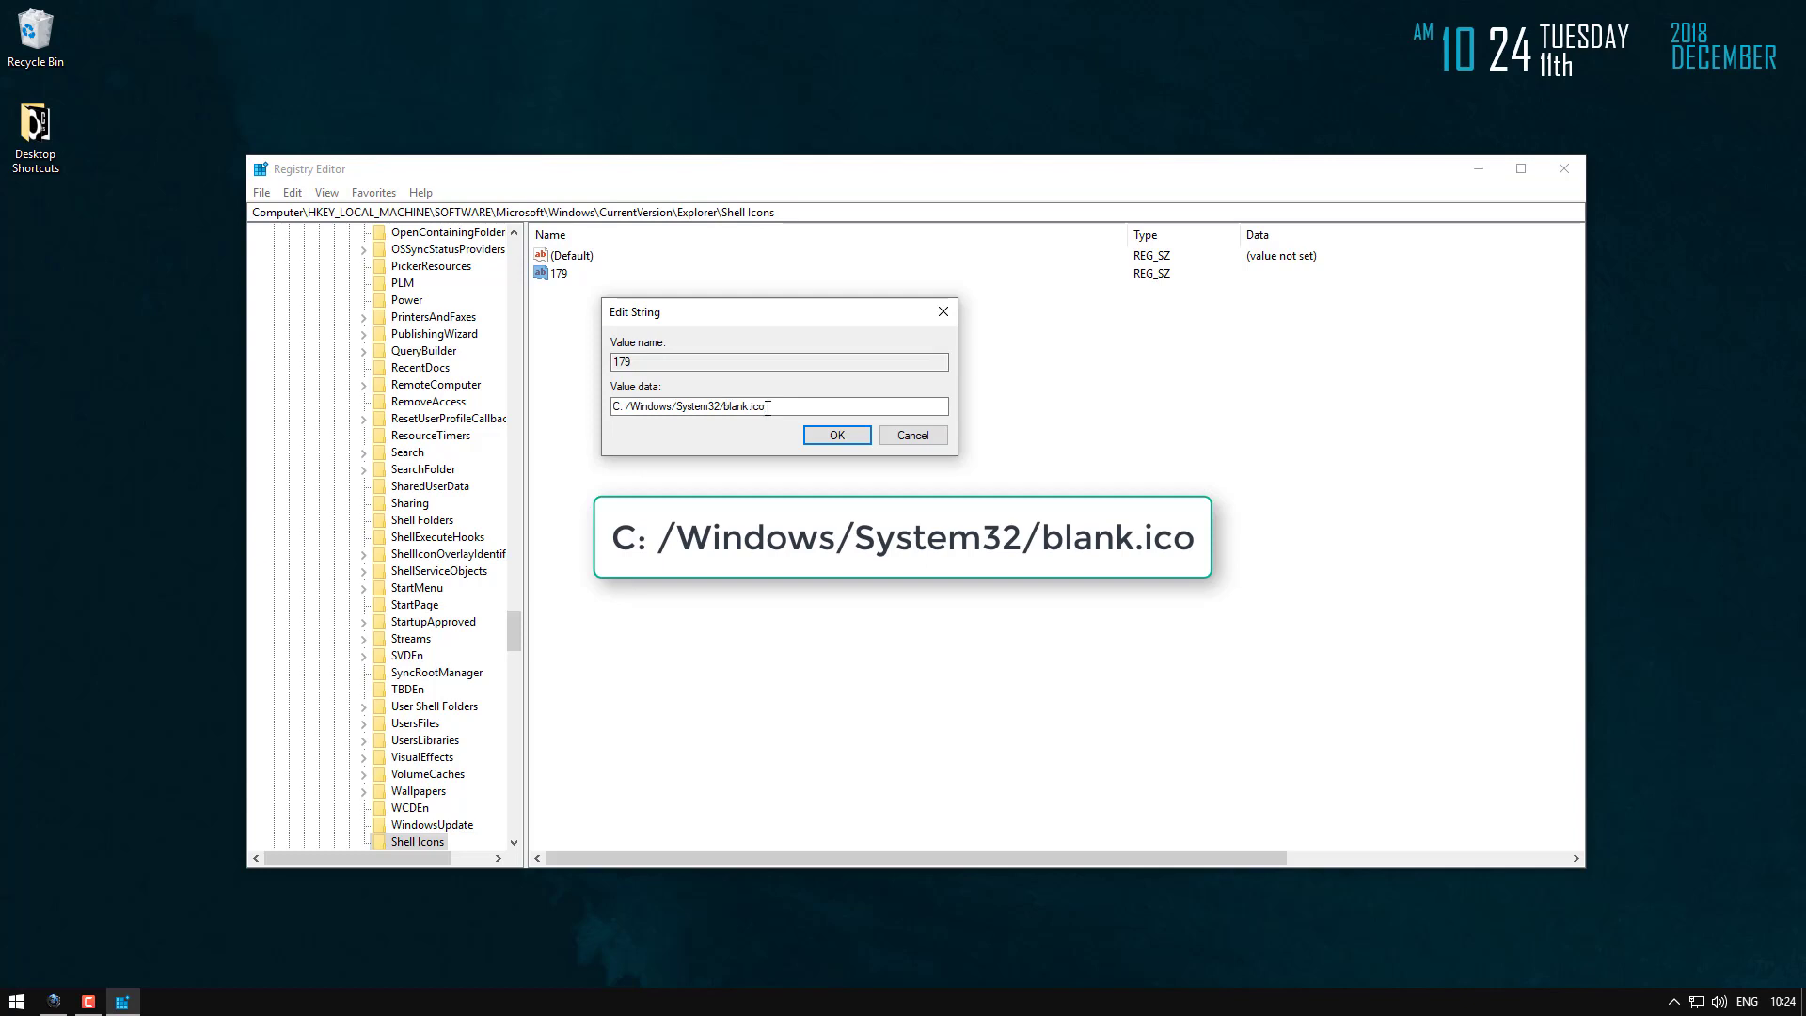
pyautogui.hotkey('ctrl', 'a')
pyautogui.click(772, 405)
pyautogui.hotkey('ctrl', 'a')
pyautogui.click(834, 440)
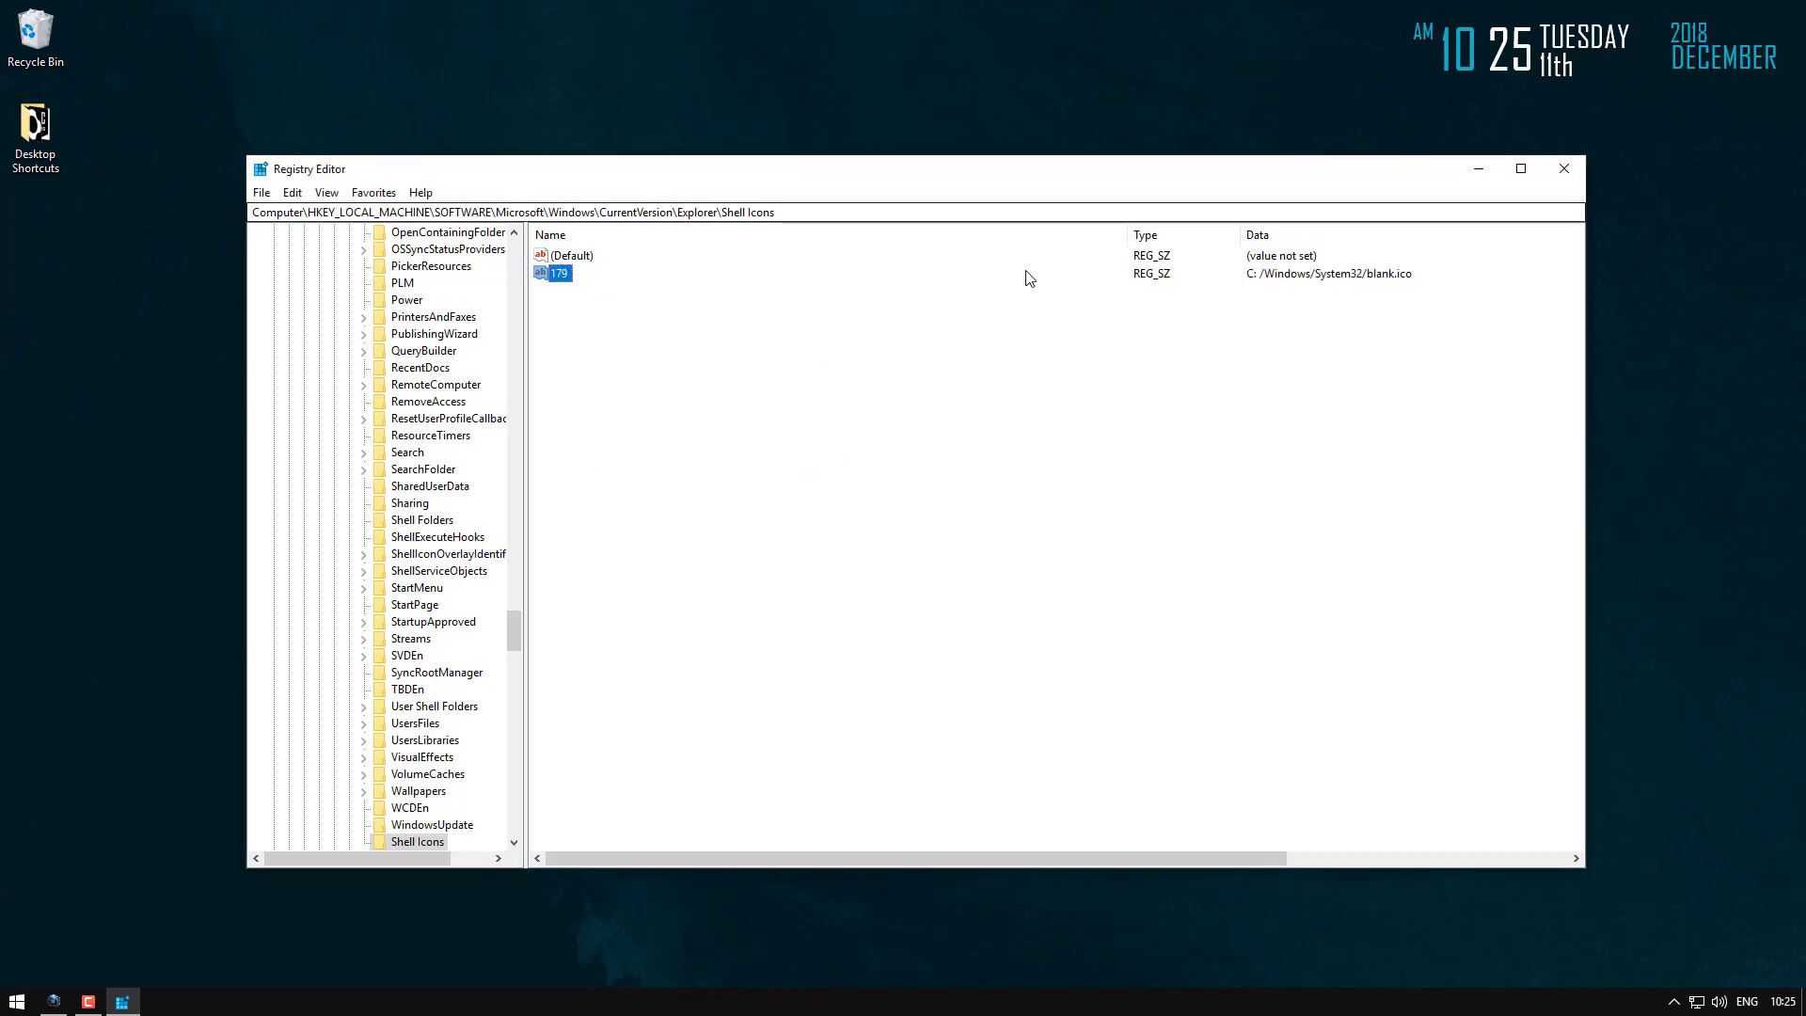
pyautogui.click(794, 445)
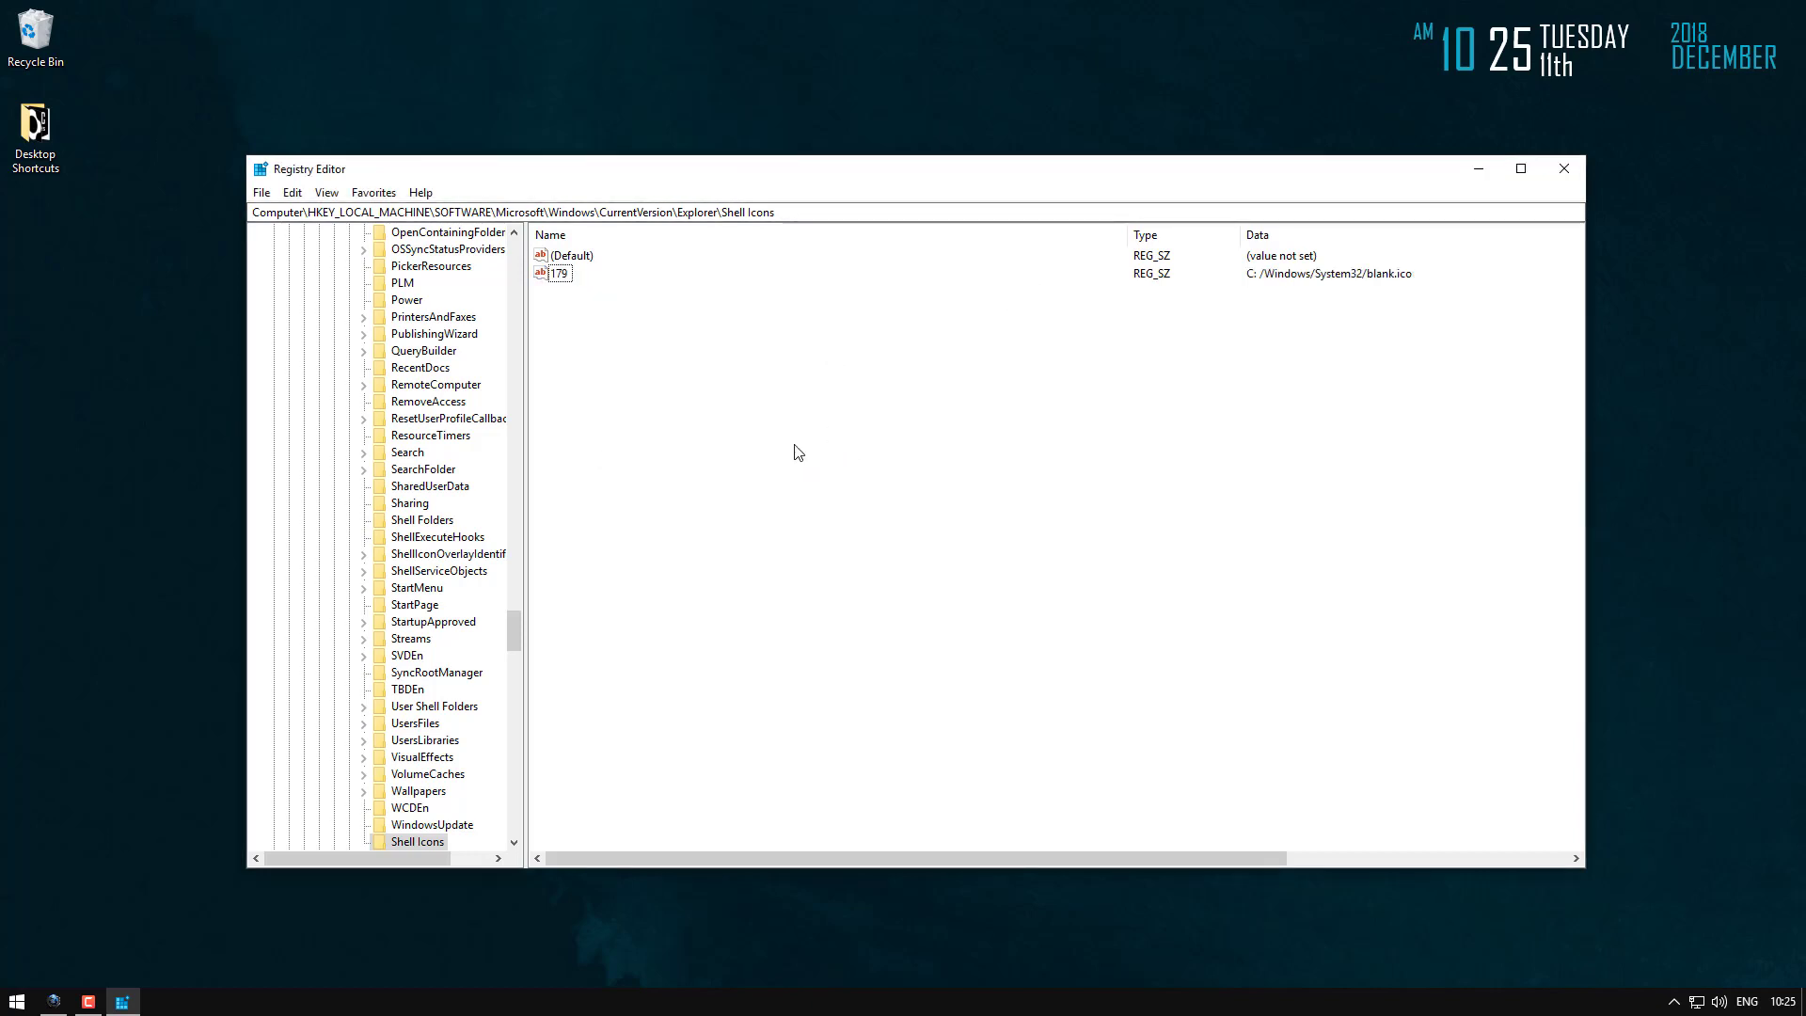
pyautogui.click(1563, 169)
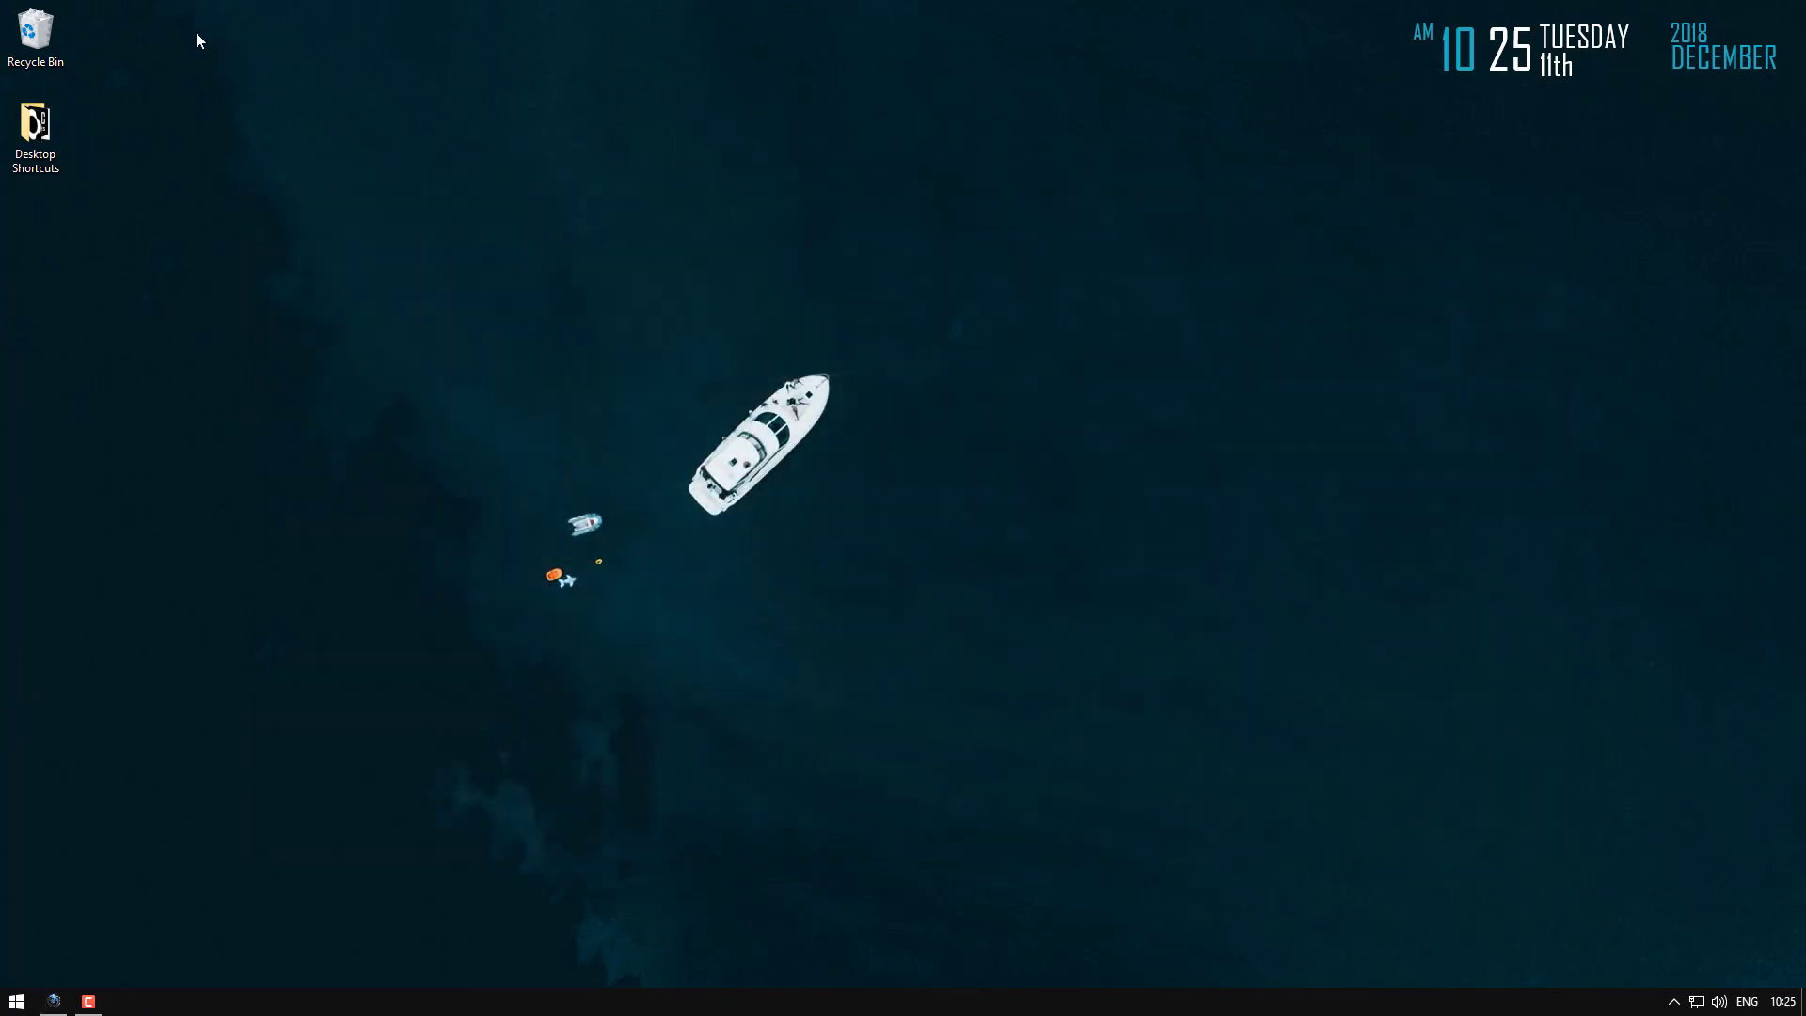